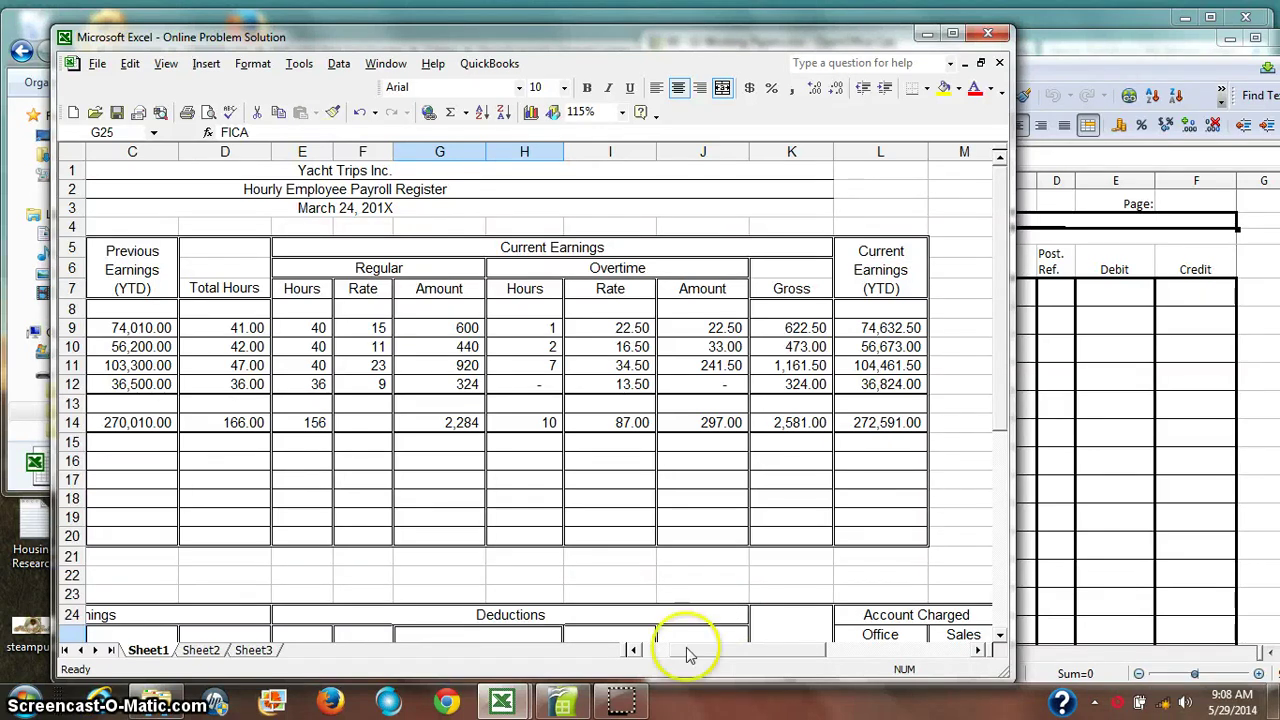
# Step: Scroll and widen the Excel register so the Employee, Allowances and Gross columns are visible
pyautogui.click(634, 650)
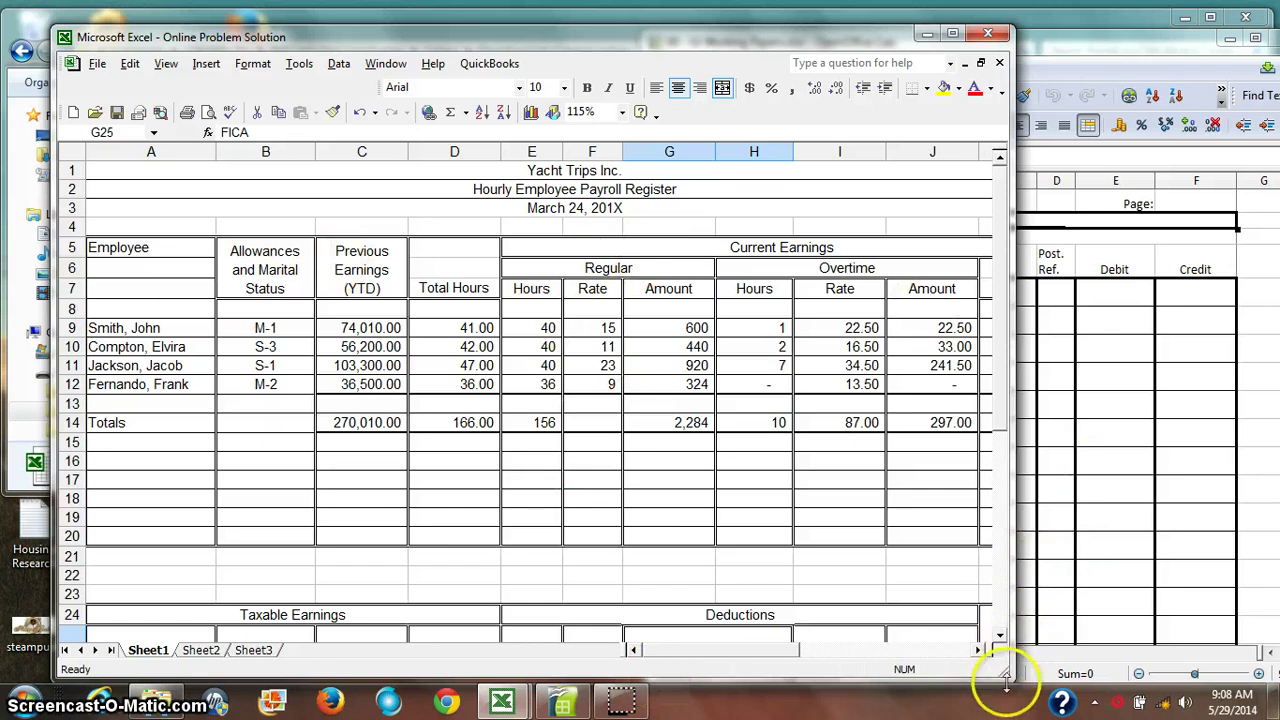
pyautogui.moveTo(1008, 677); pyautogui.dragTo(1062, 716)
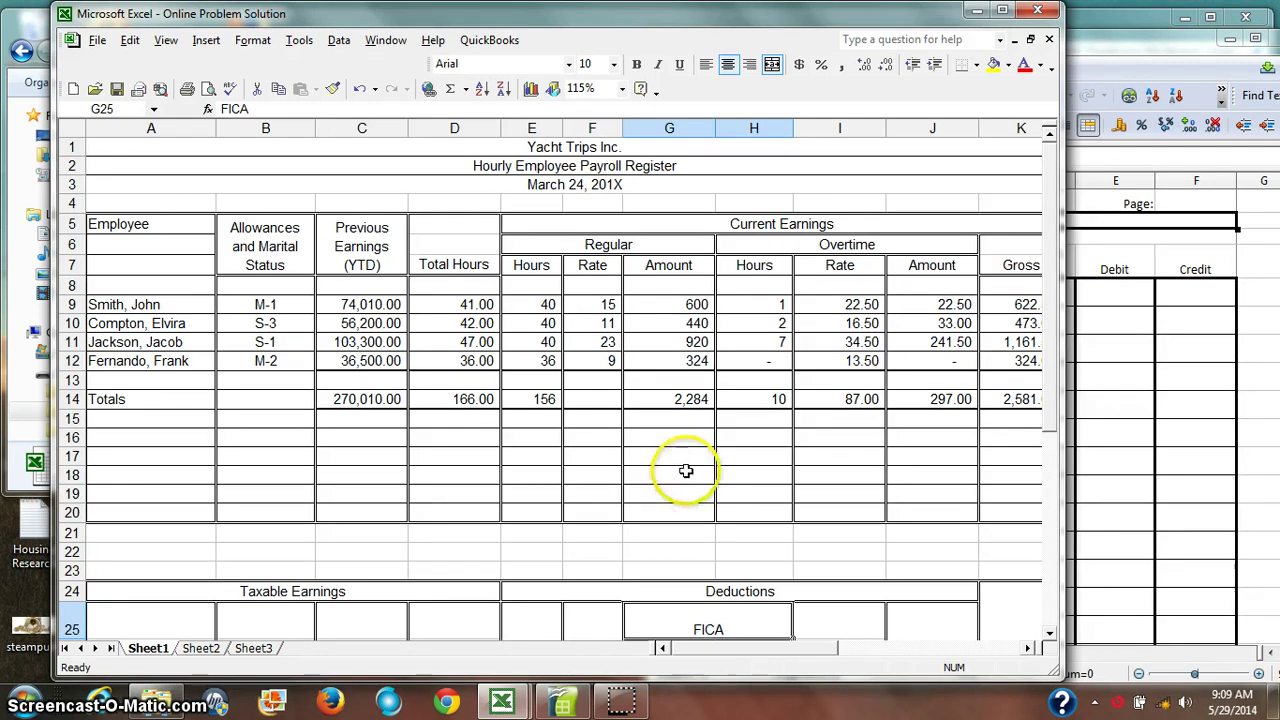
pyautogui.scroll(-2, 686, 470)
# Step: Enter Yacht Trips Inc. as the journal's company name and move to the page number cell
pyautogui.click(1107, 358)
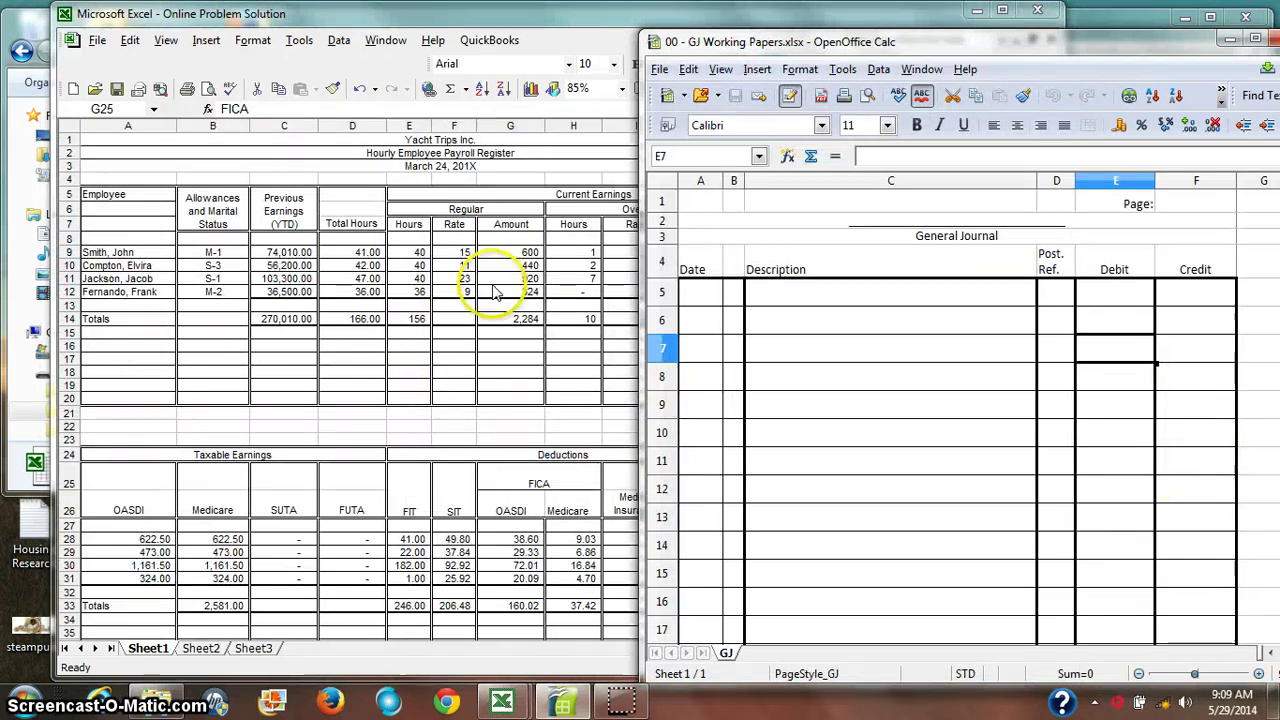
pyautogui.click(440, 142)
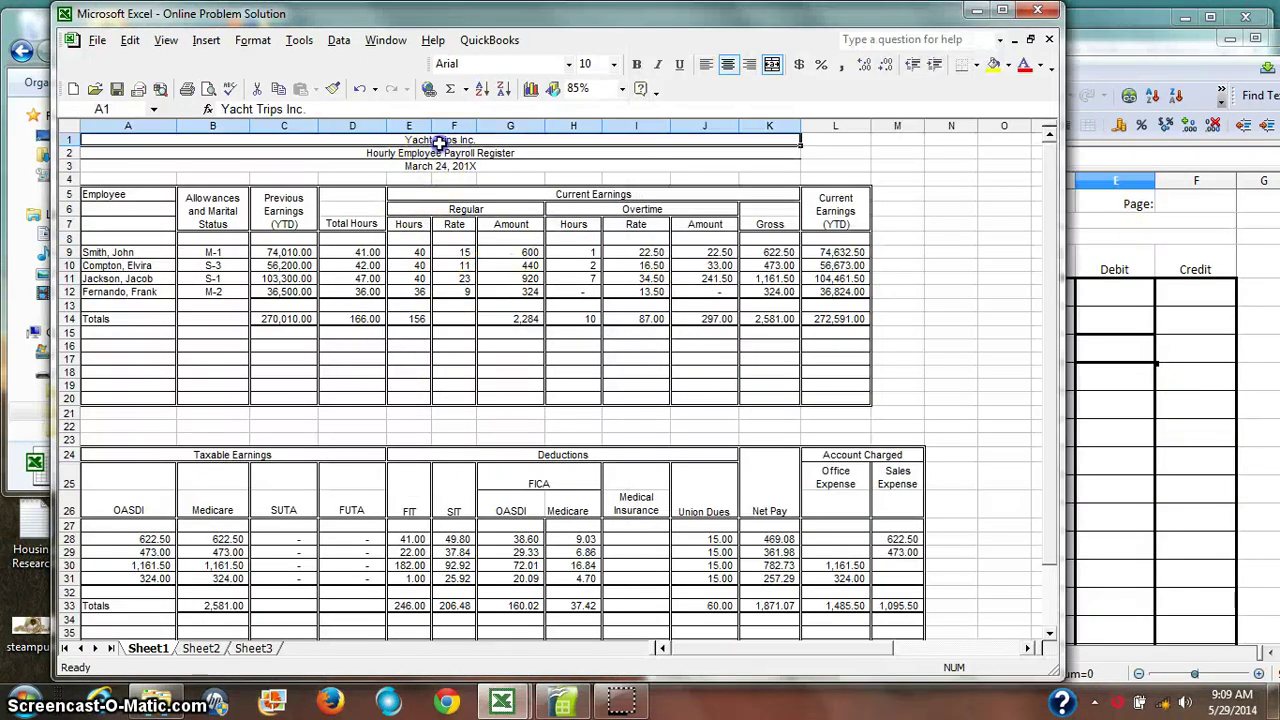
pyautogui.hotkey('ctrl', 'c')
pyautogui.hotkey('alt', 'Tab')
pyautogui.click(922, 218)
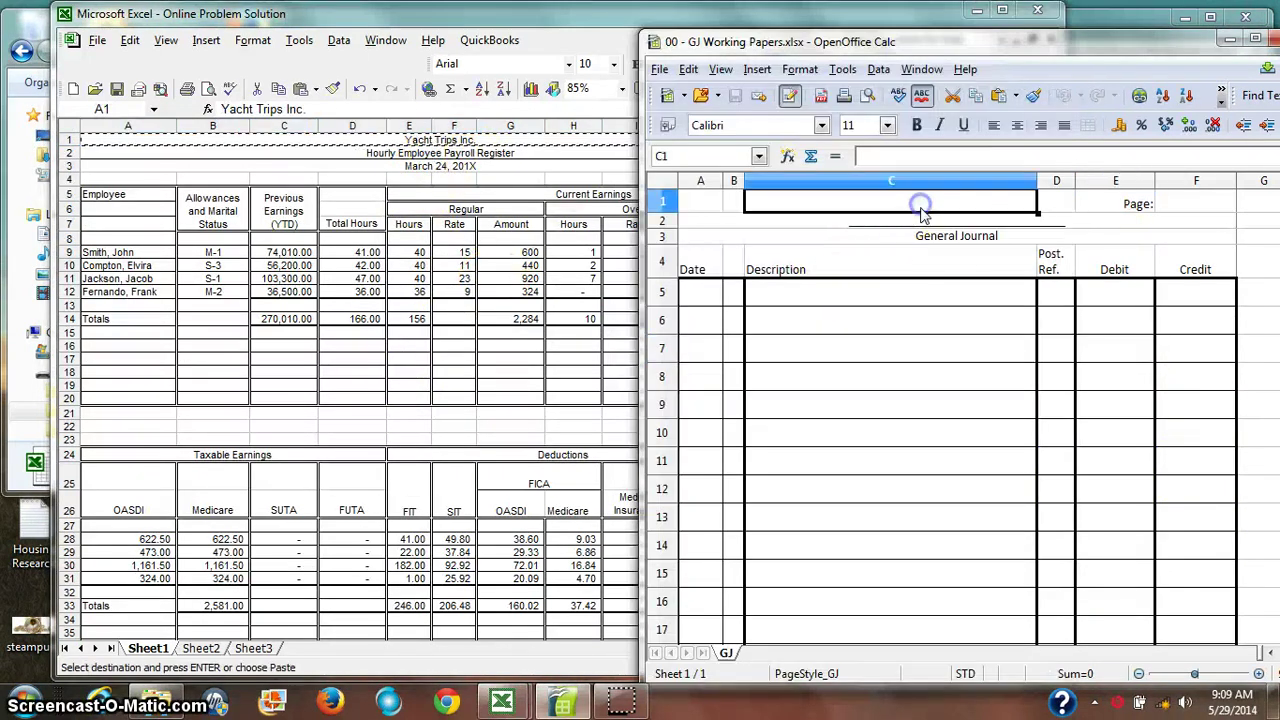
pyautogui.doubleClick(932, 222)
pyautogui.write('Yacht Trips Inc.')
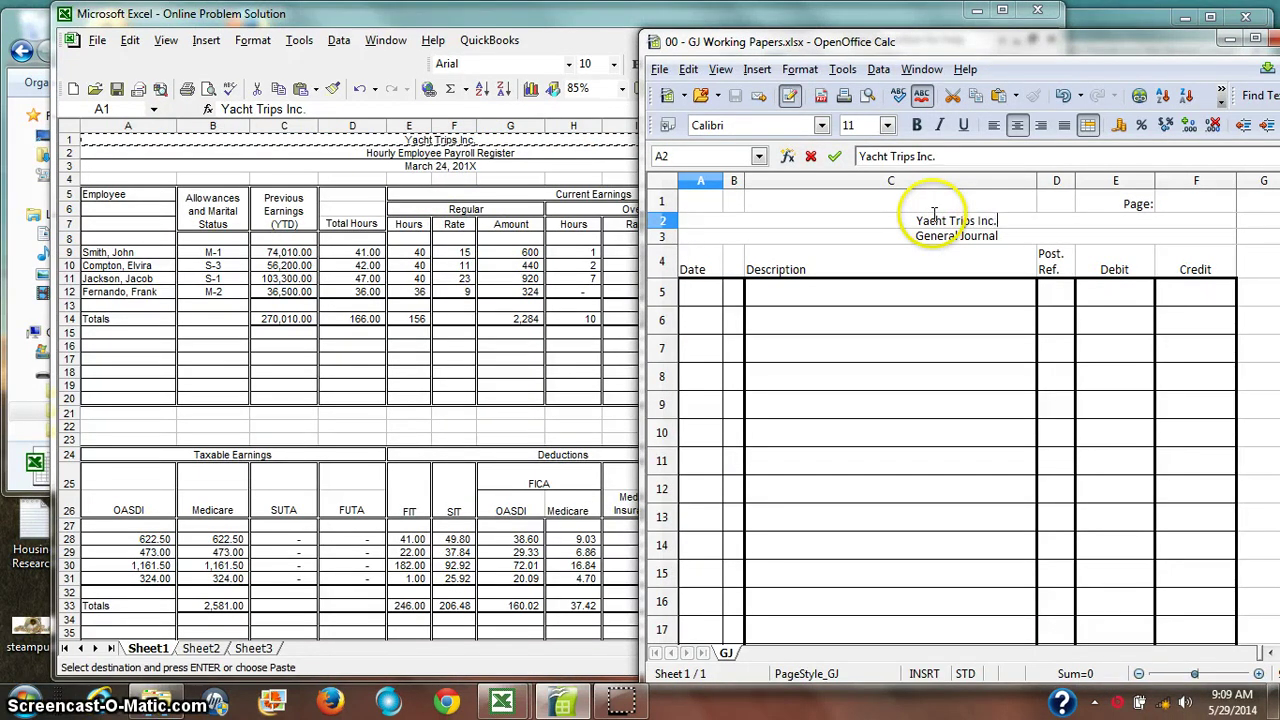
pyautogui.press('Tab')
pyautogui.press('Up')
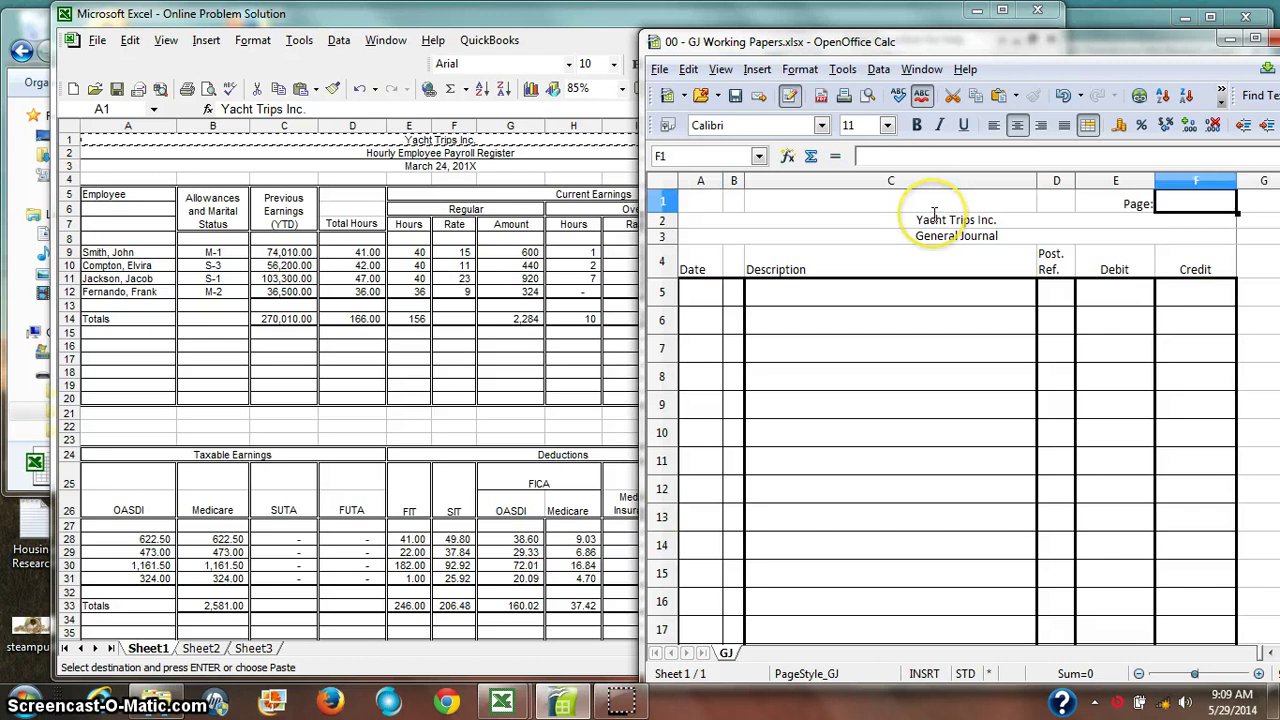
# Step: Check the register's March 24, 201X date, then select the journal's first Date cell
pyautogui.click(360, 234)
pyautogui.click(428, 166)
pyautogui.scroll(-2, 521, 388)
pyautogui.scroll(2, 521, 388)
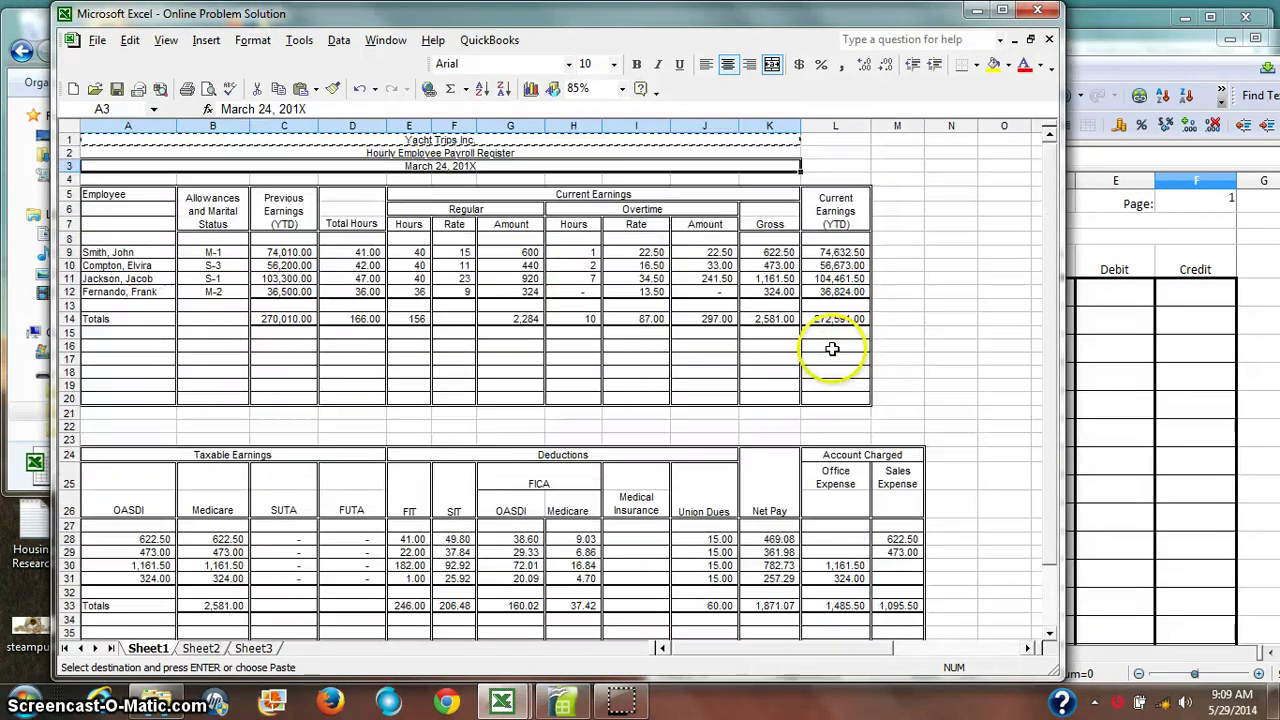
pyautogui.click(1114, 270)
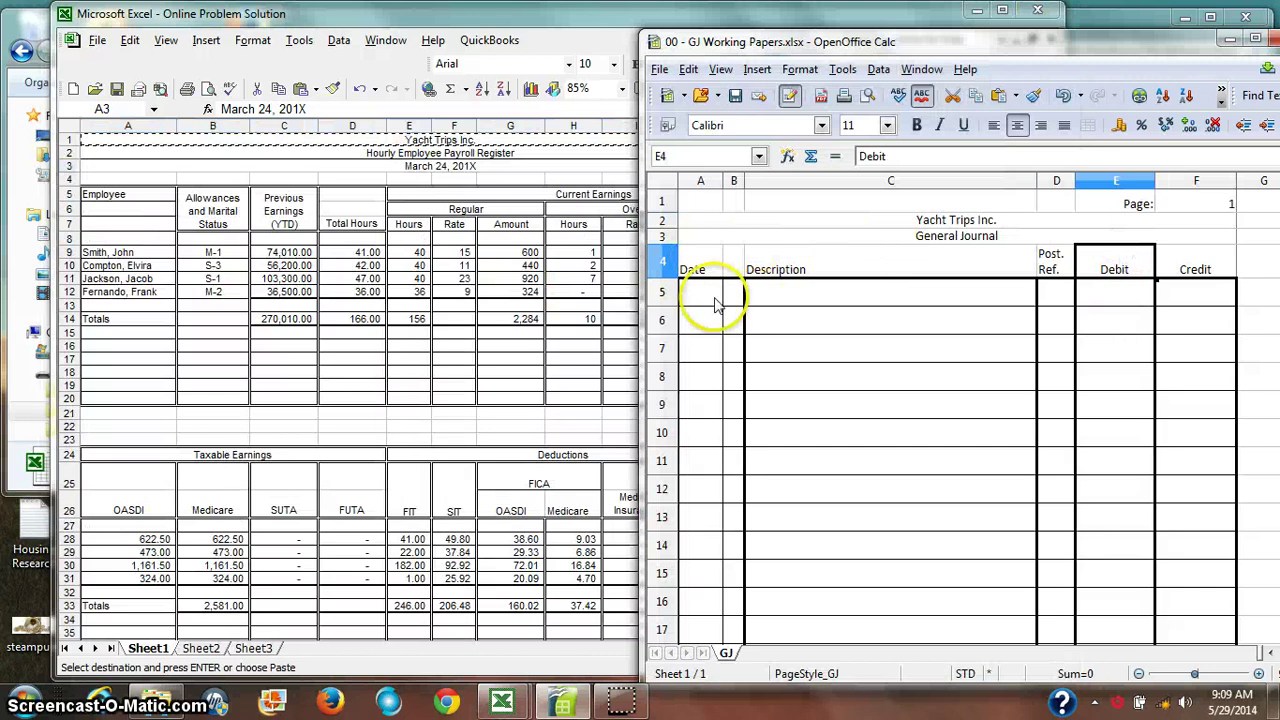
pyautogui.click(700, 296)
# Step: Enter 201X in A5, then March in A6 and 24 in B6 as the entry date
pyautogui.click(437, 311)
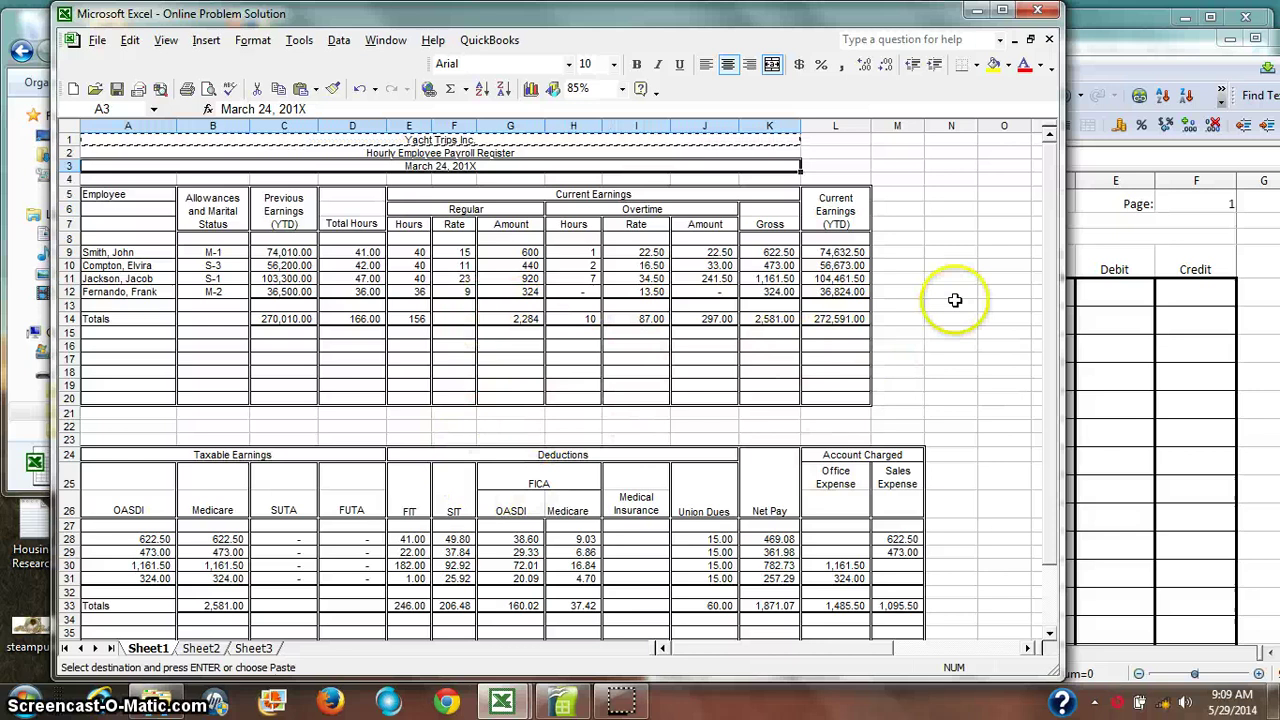
pyautogui.scroll(-1, 780, 390)
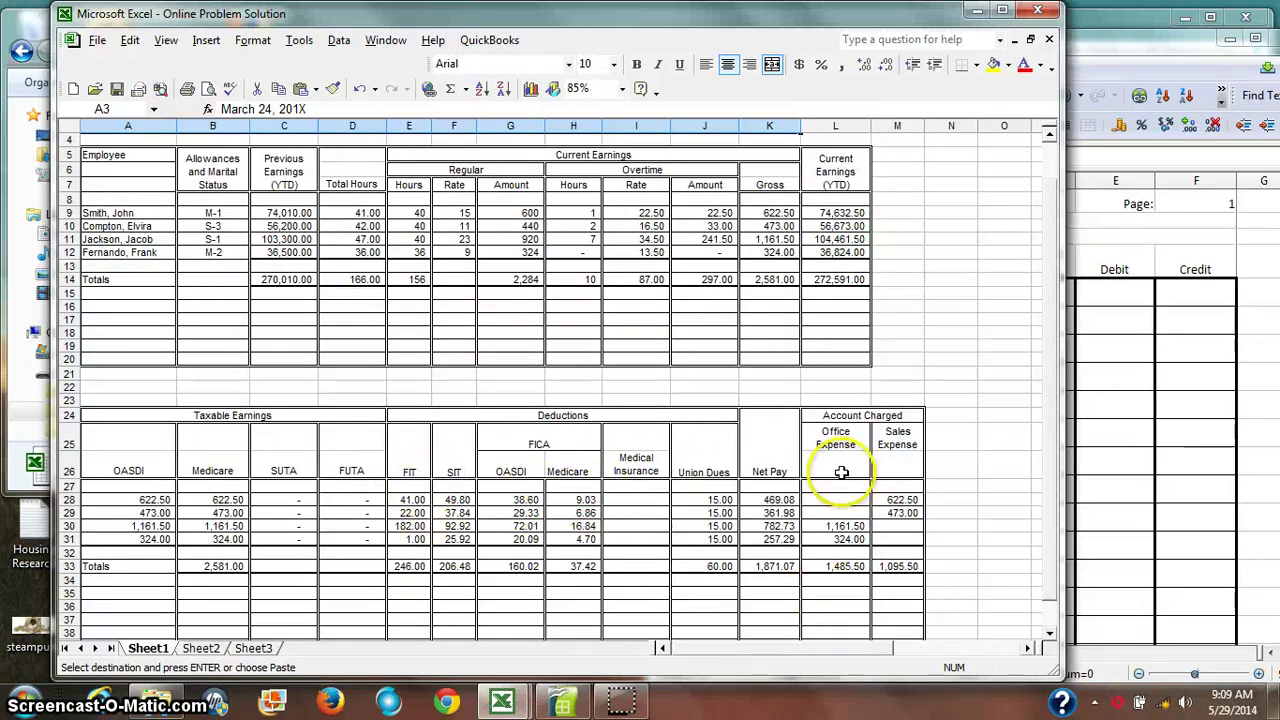
pyautogui.click(1152, 308)
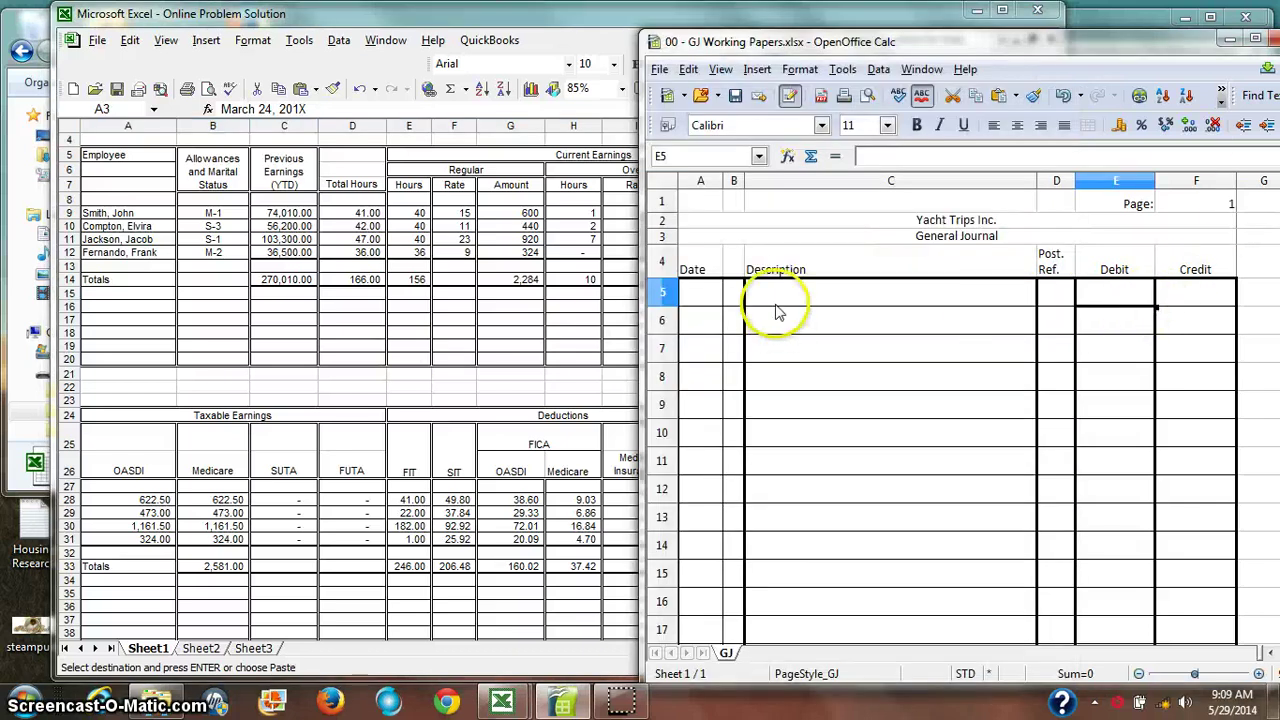
pyautogui.click(697, 292)
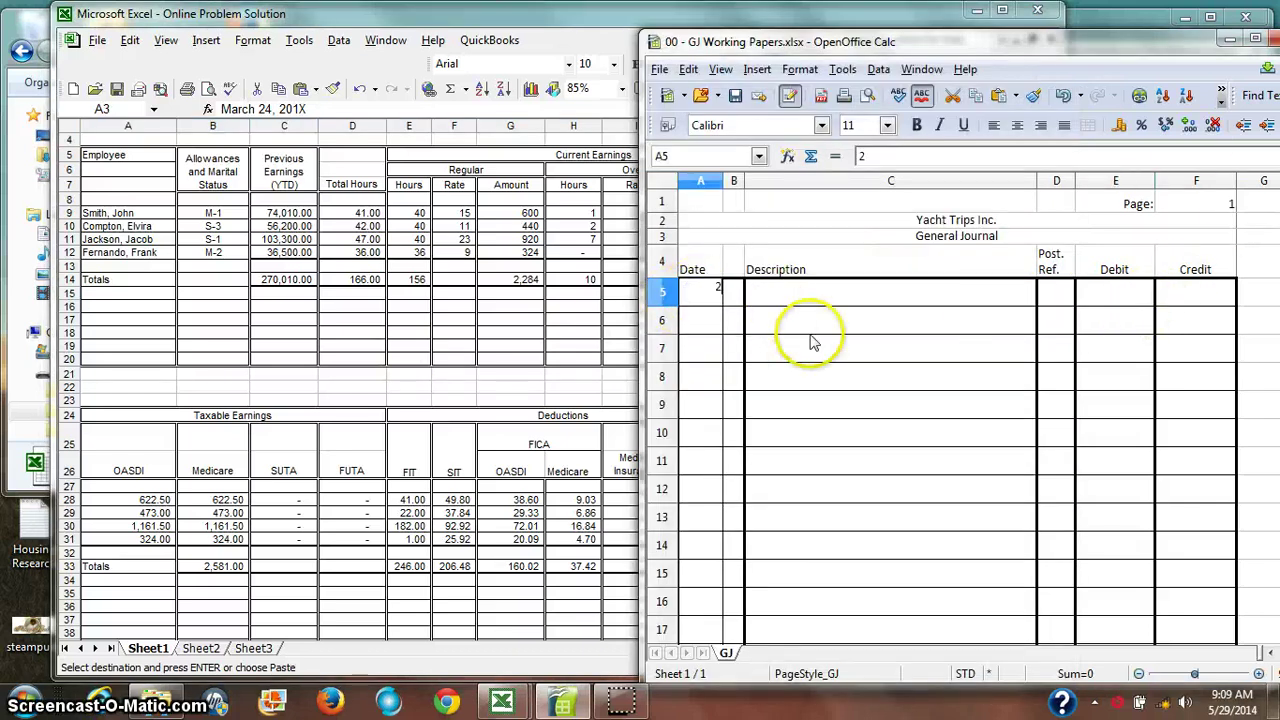
pyautogui.press('Return')
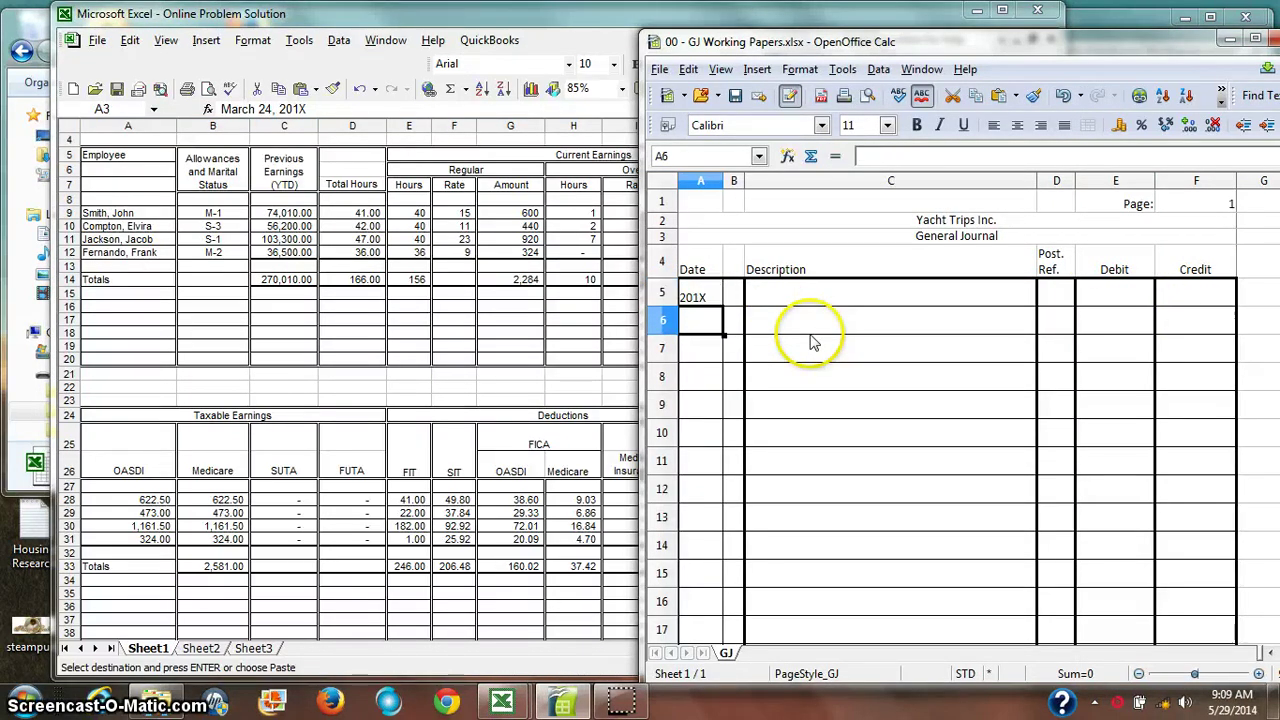
pyautogui.hotkey('alt', 'Tab')
pyautogui.scroll(1, 400, 270)
pyautogui.hotkey('alt', 'Tab')
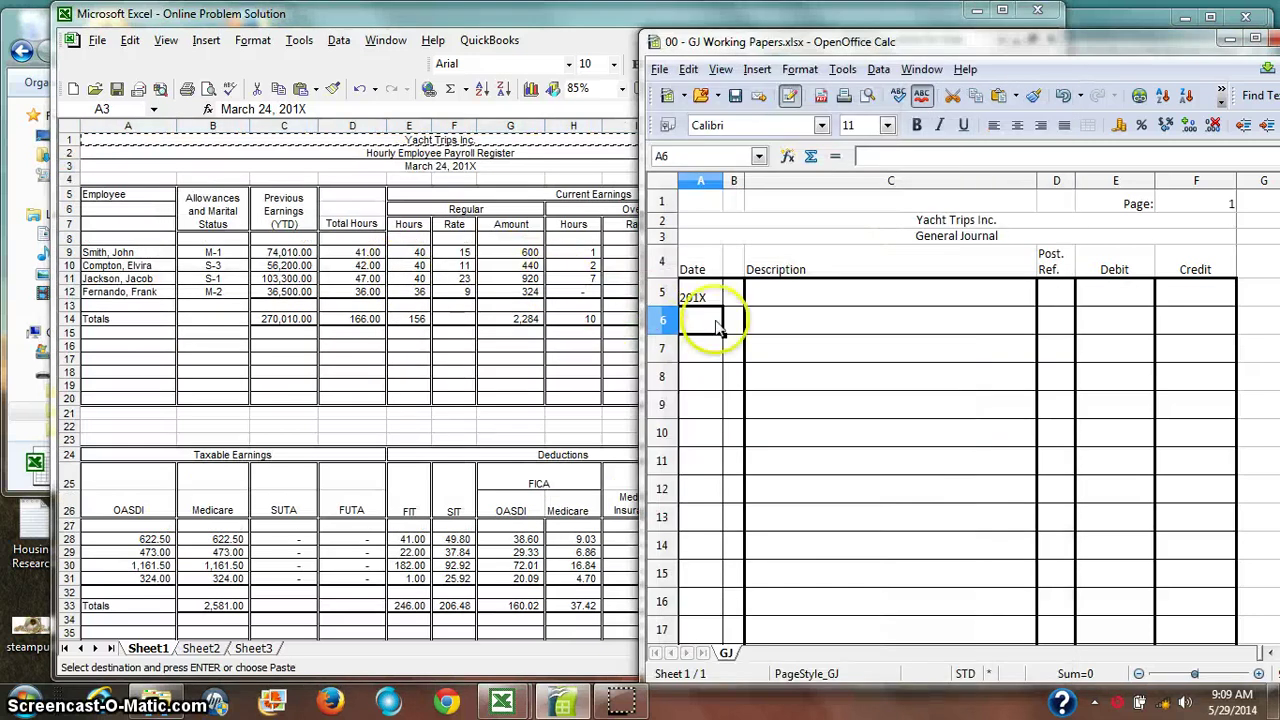
pyautogui.press('Tab')
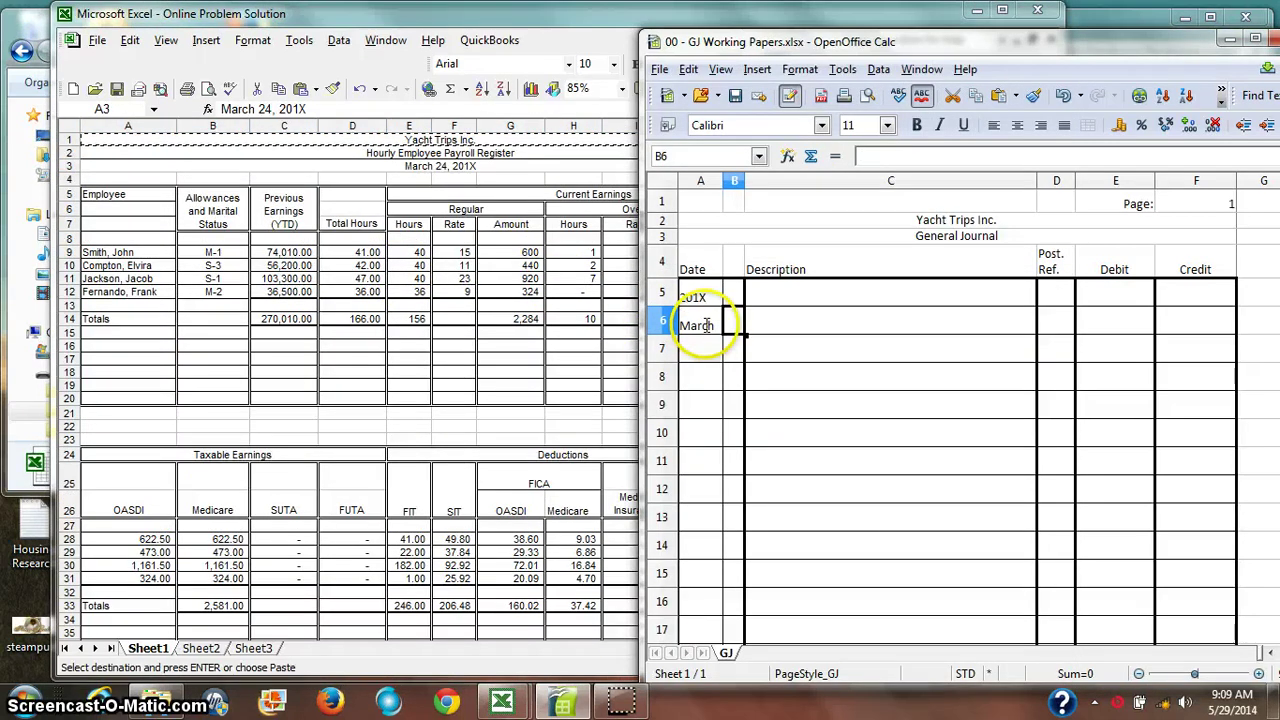
pyautogui.click(706, 325)
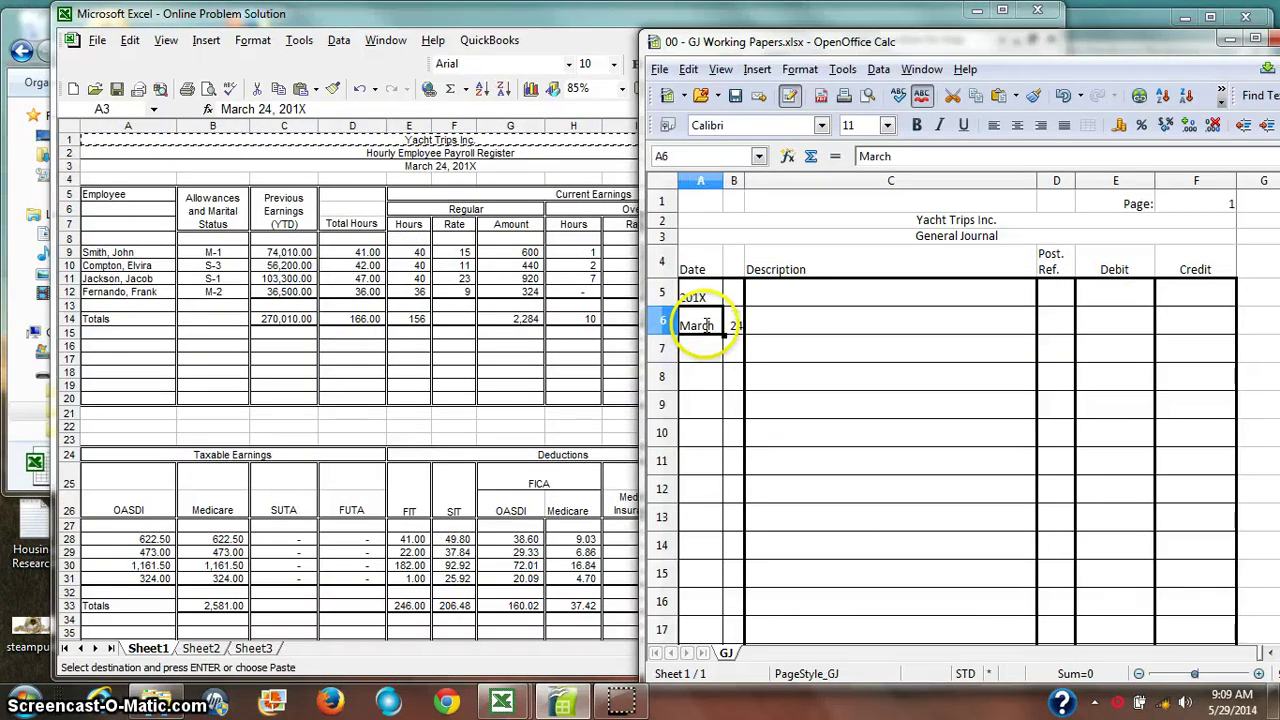
pyautogui.click(354, 371)
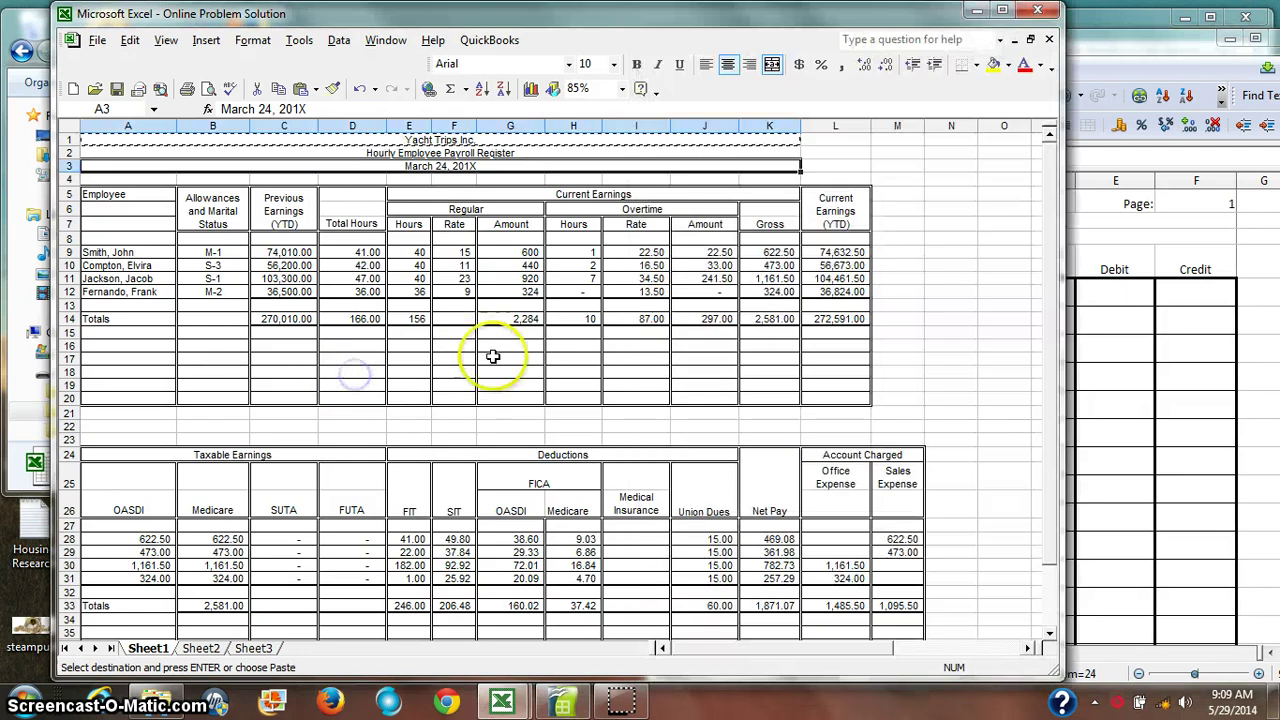
# Step: Sum expense, Gross, Net Pay and deduction ranges to check 1,485.50, 1,095.50, 2,581.00 and 1,871.07
pyautogui.press('Escape')
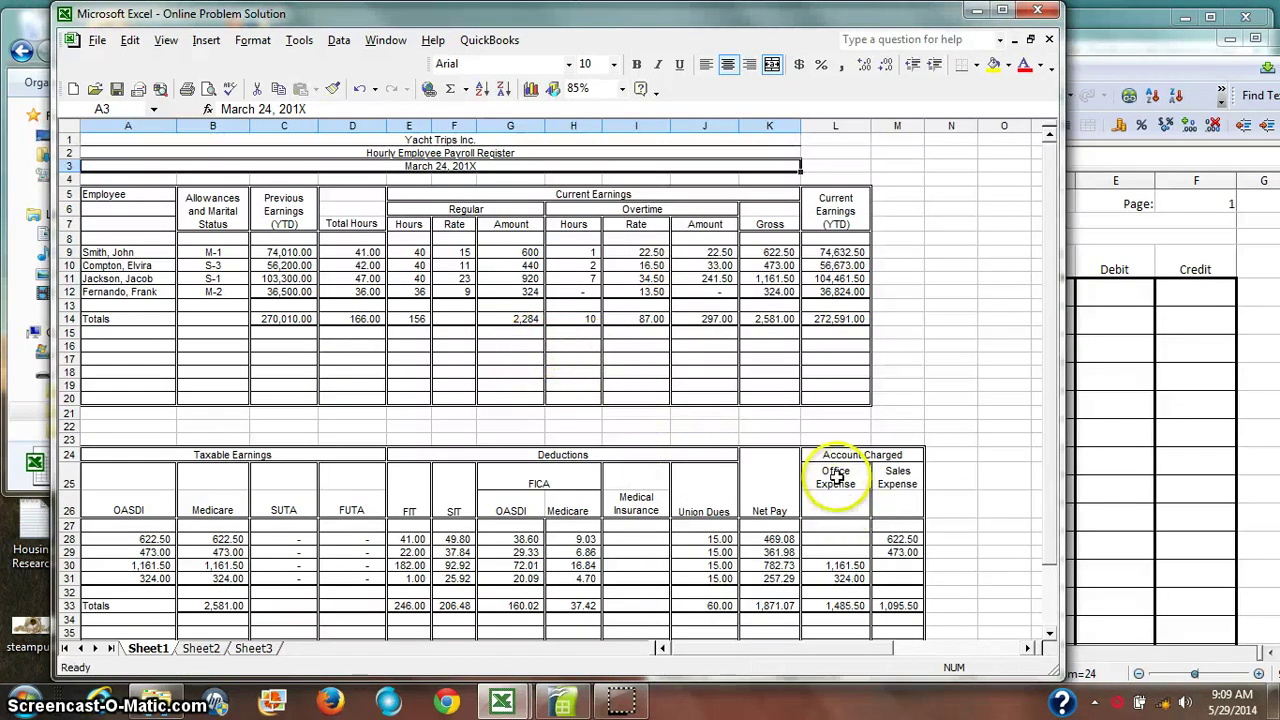
pyautogui.moveTo(835, 478); pyautogui.dragTo(889, 577)
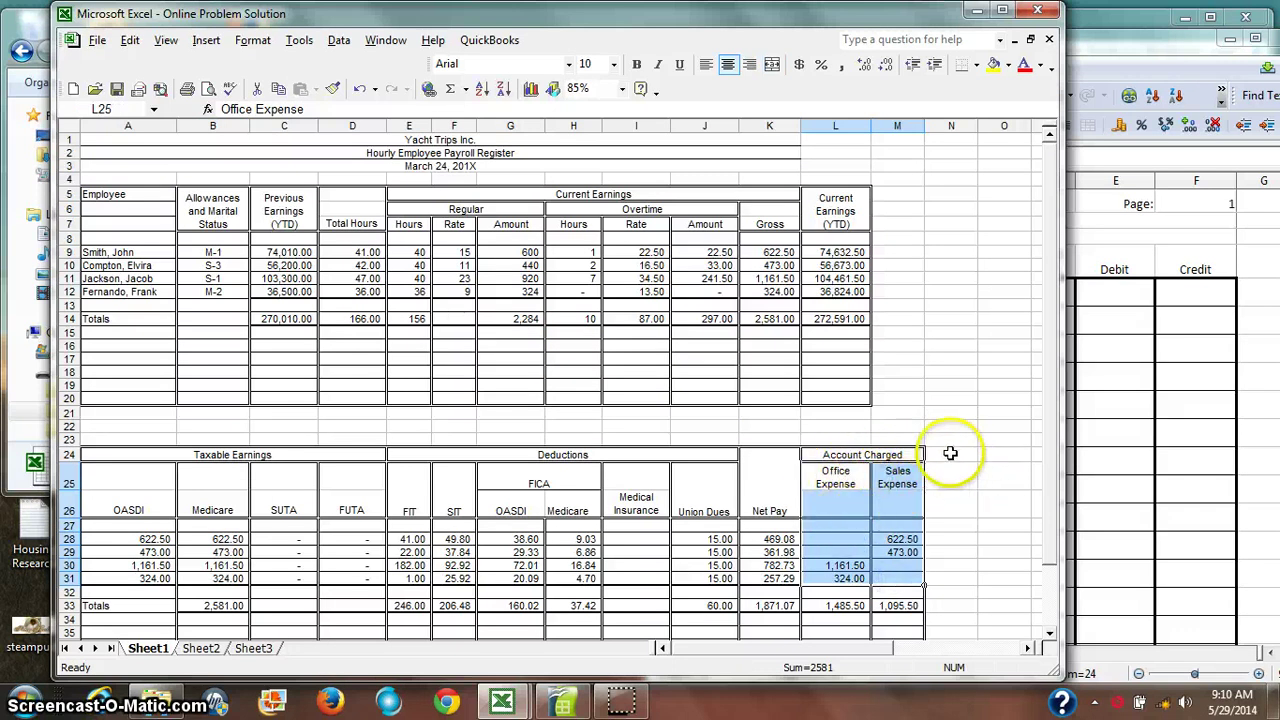
pyautogui.click(970, 306)
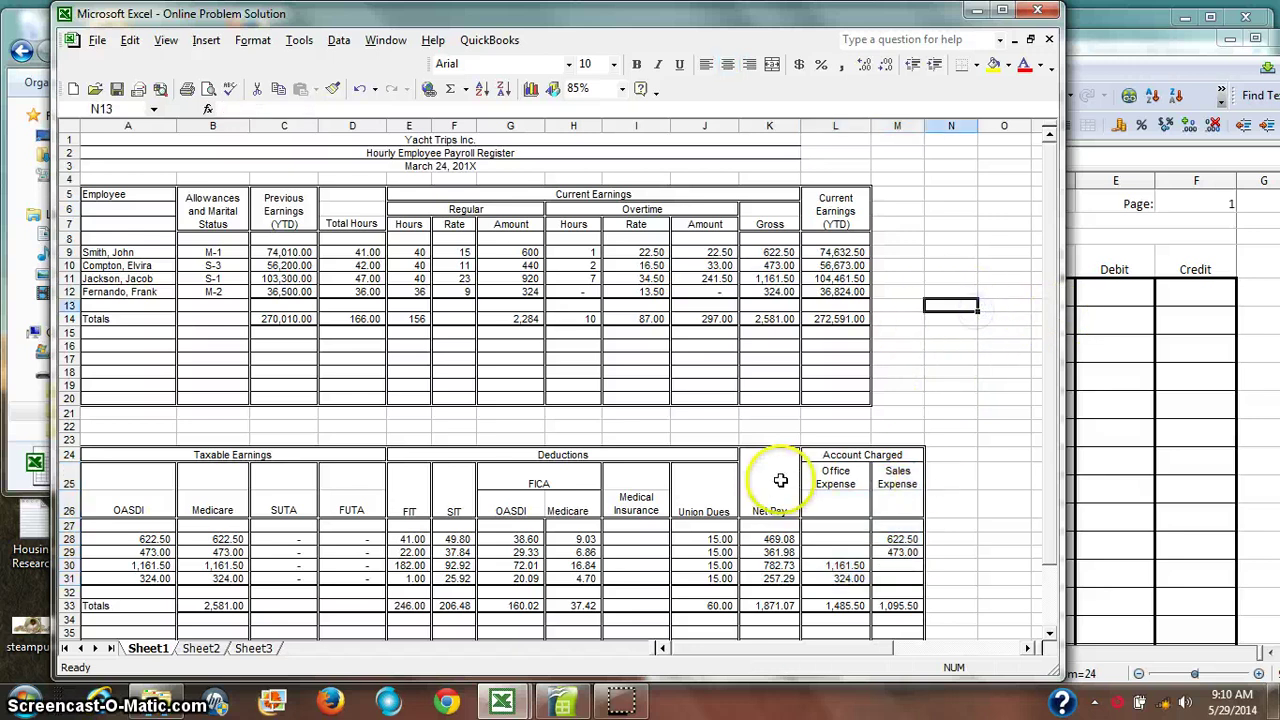
pyautogui.moveTo(836, 478); pyautogui.dragTo(903, 501)
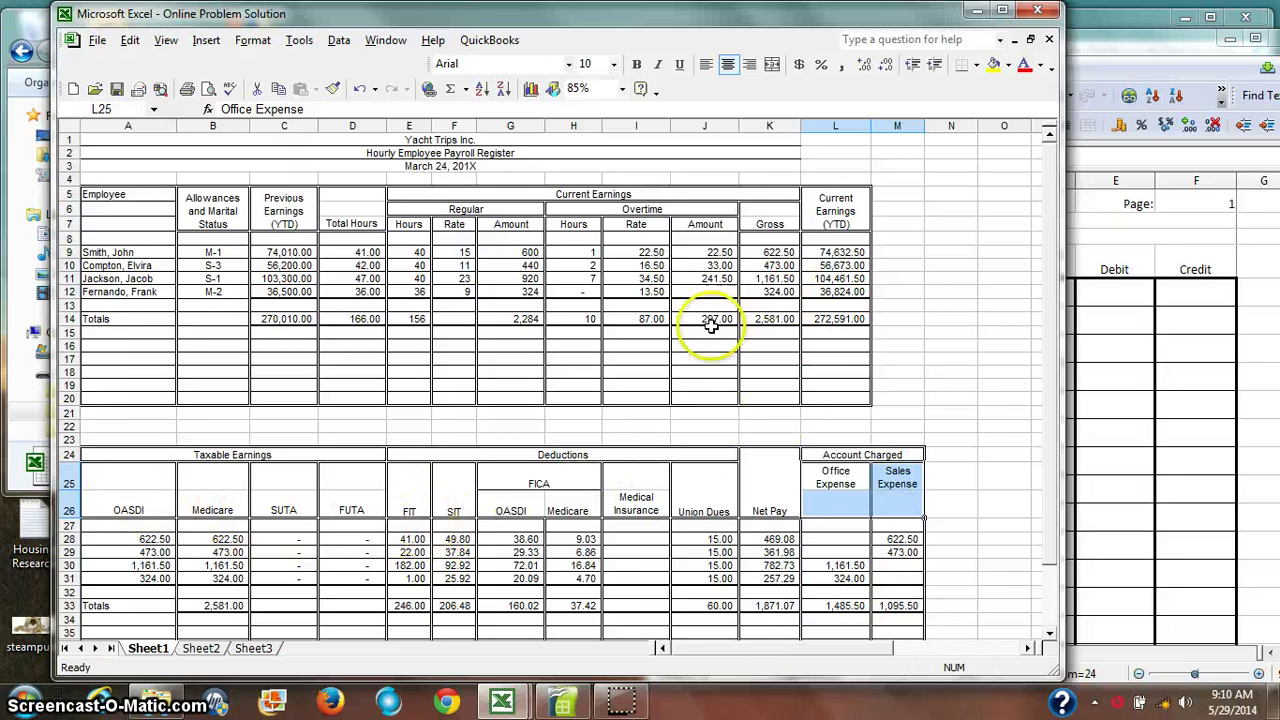
pyautogui.moveTo(771, 243); pyautogui.dragTo(771, 318)
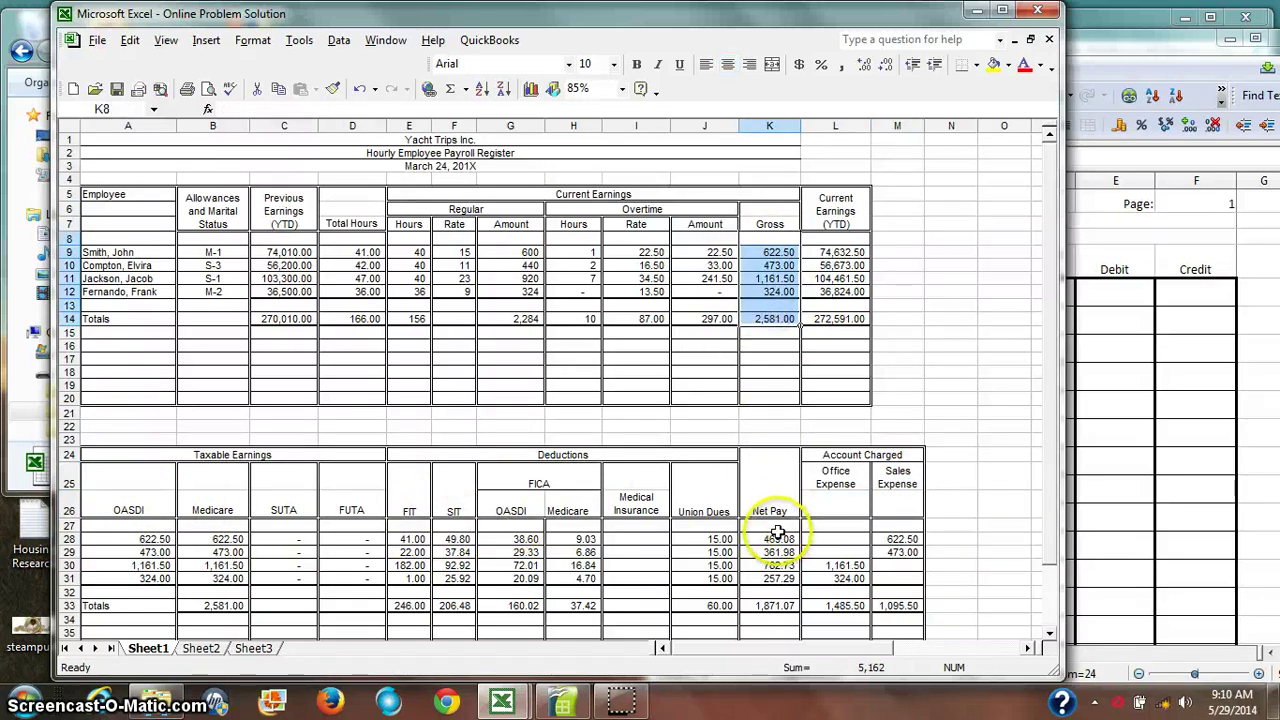
pyautogui.moveTo(778, 533); pyautogui.dragTo(782, 586)
pyautogui.moveTo(410, 500); pyautogui.dragTo(688, 604)
pyautogui.scroll(-1, 700, 590)
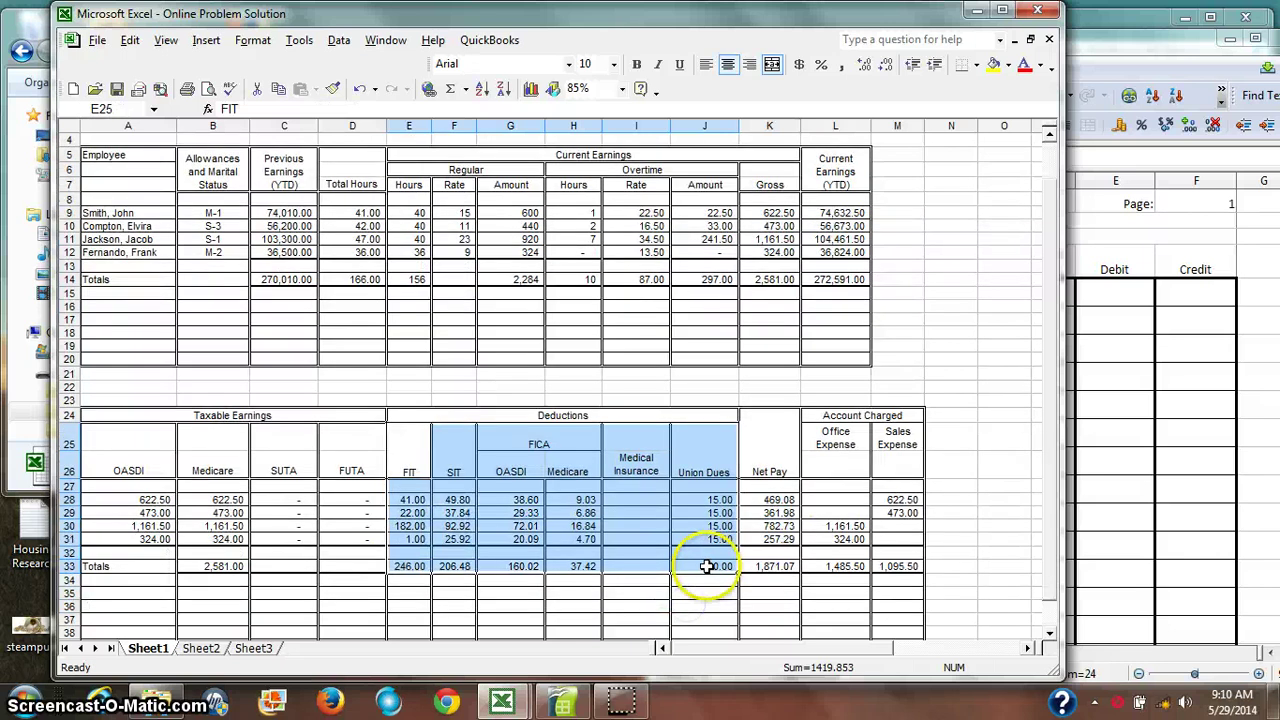
pyautogui.click(652, 632)
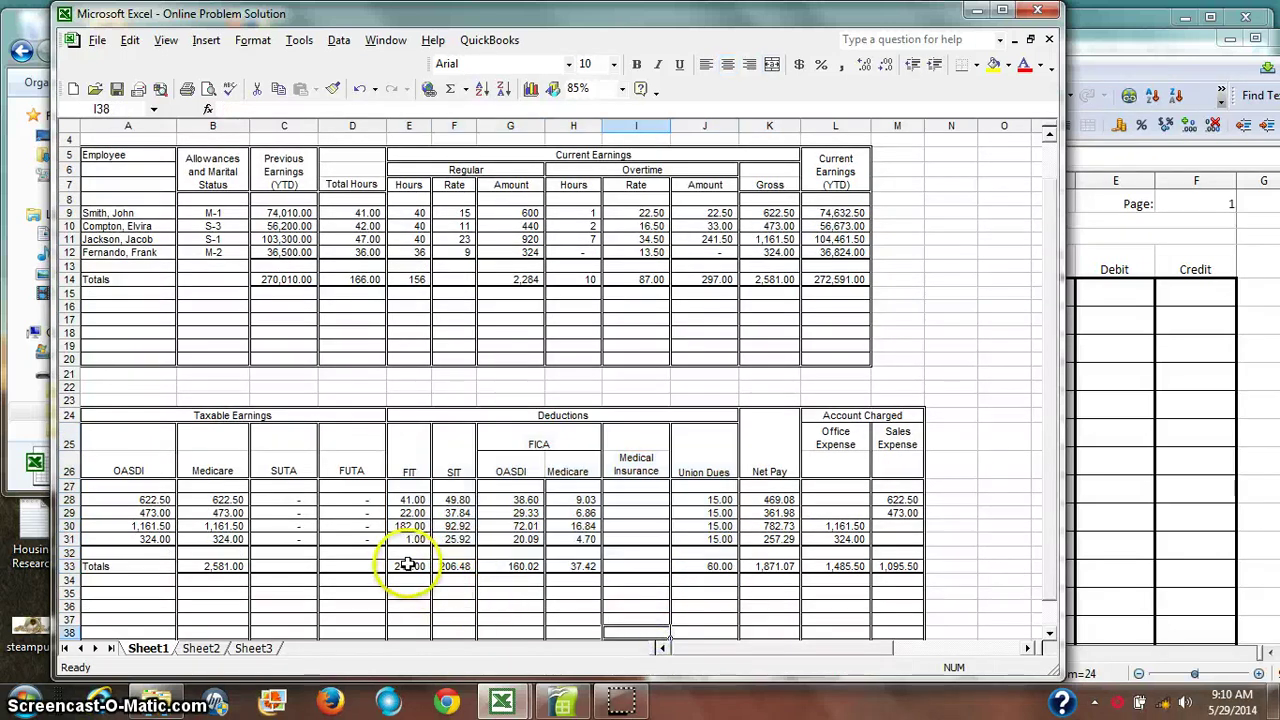
pyautogui.moveTo(408, 566); pyautogui.dragTo(748, 566)
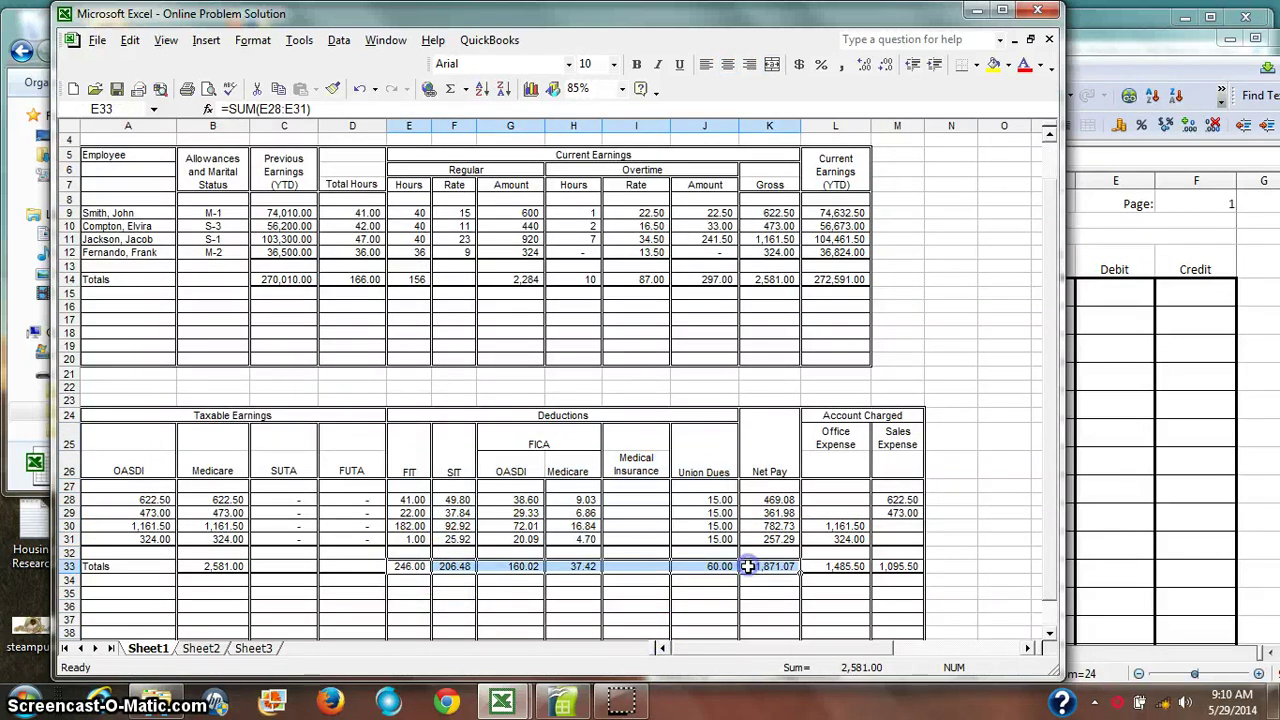
# Step: Launch Calculator and sum the Office and Sales Expense totals in row 33
pyautogui.click(25, 700)
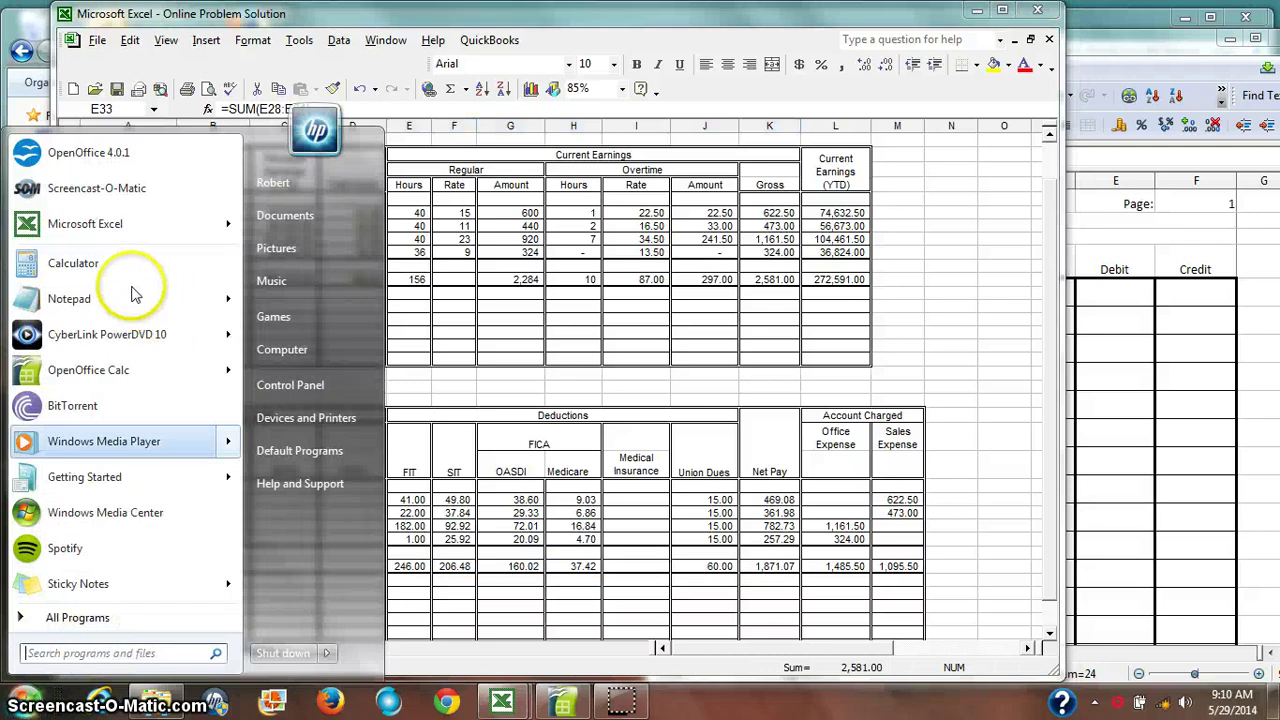
pyautogui.click(108, 266)
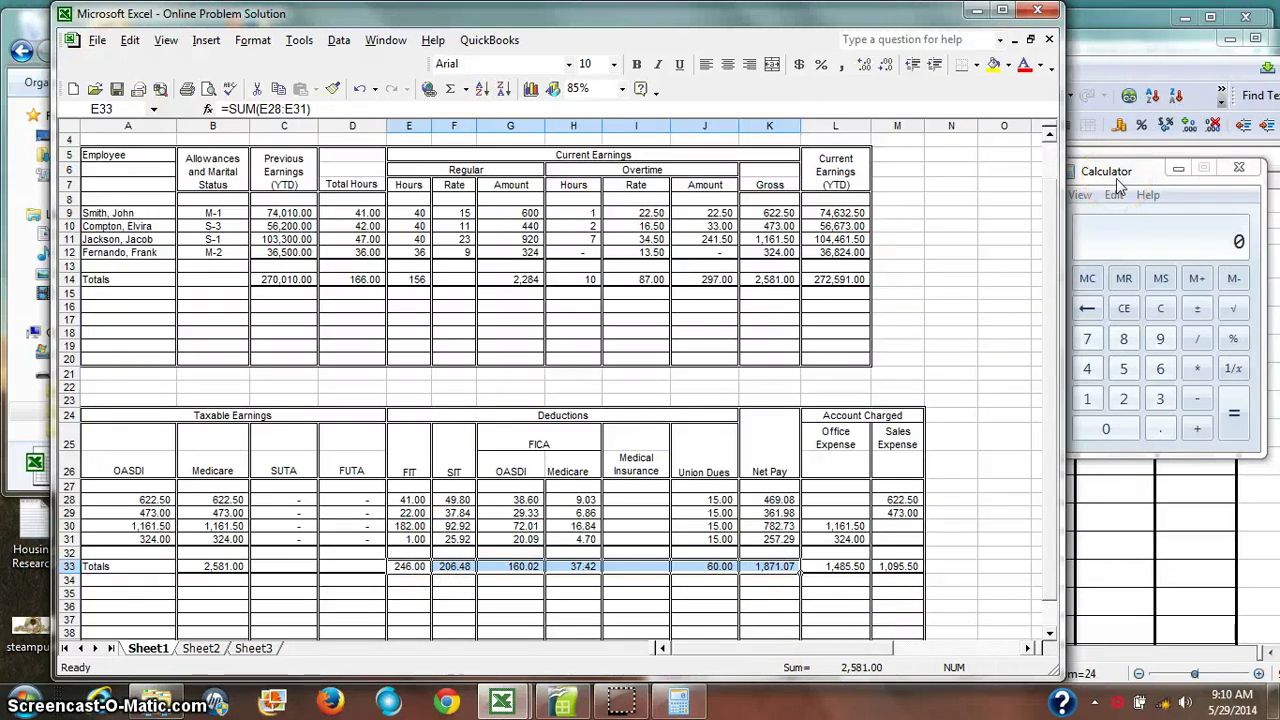
pyautogui.click(1153, 234)
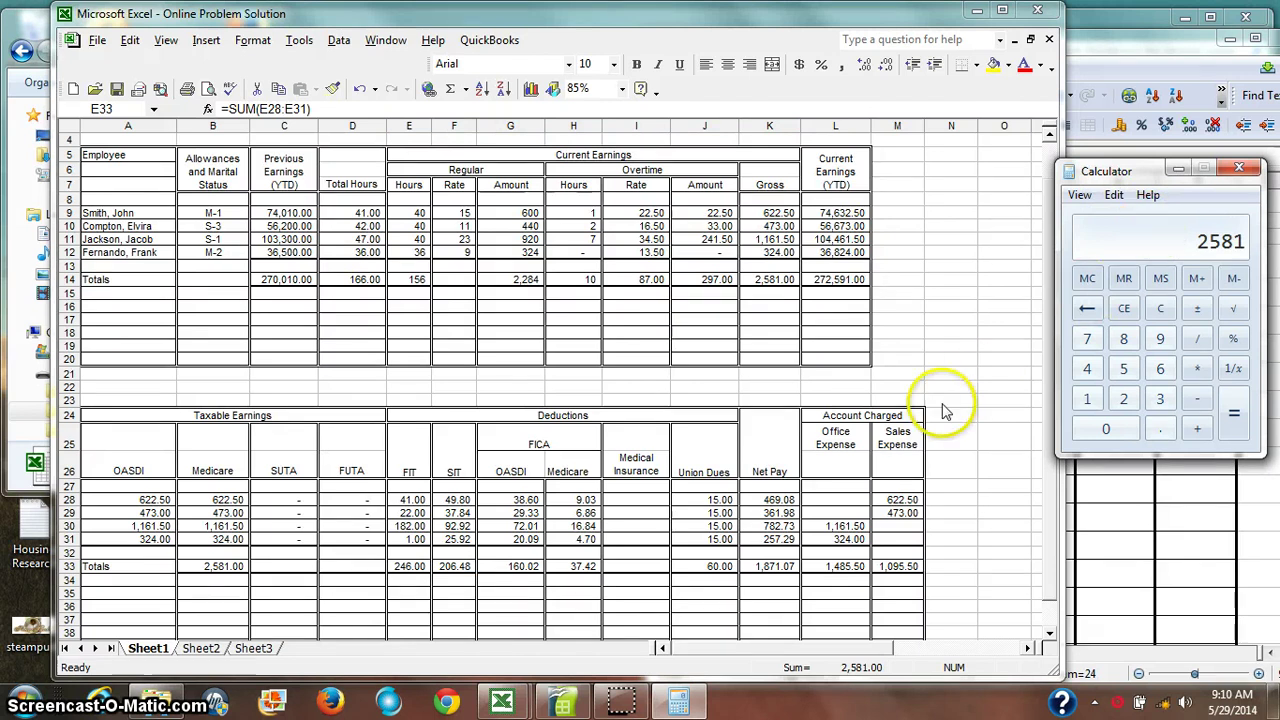
pyautogui.click(840, 566)
pyautogui.moveTo(840, 566); pyautogui.dragTo(888, 566)
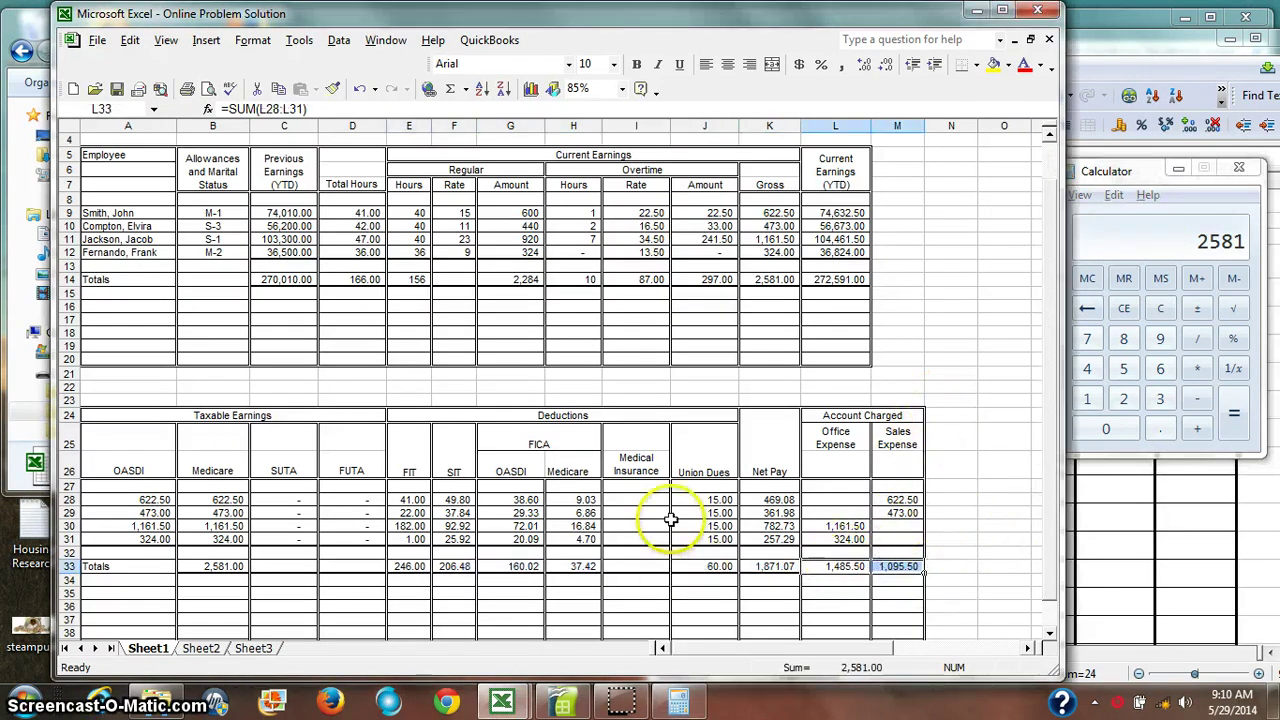
# Step: Confirm the row 33 amounts total 2581 and move Calculator to the upper-left over Excel
pyautogui.click(1115, 175)
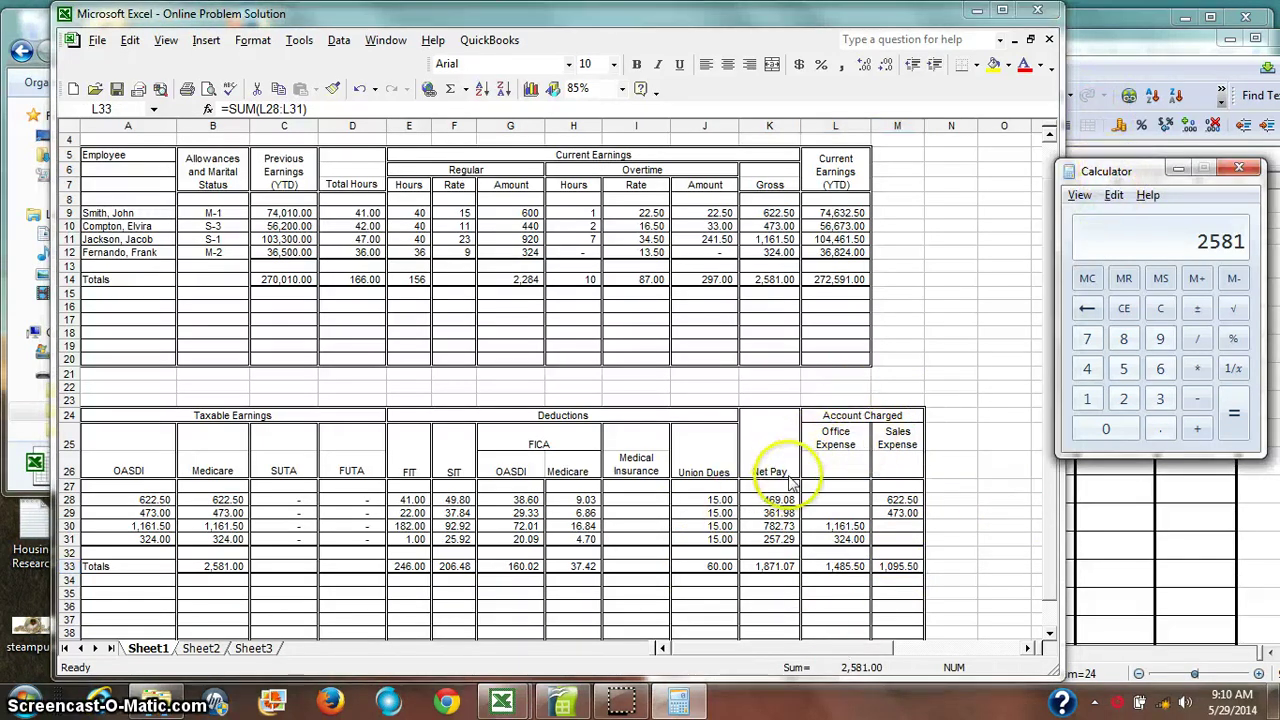
pyautogui.hotkey('alt', 'Tab')
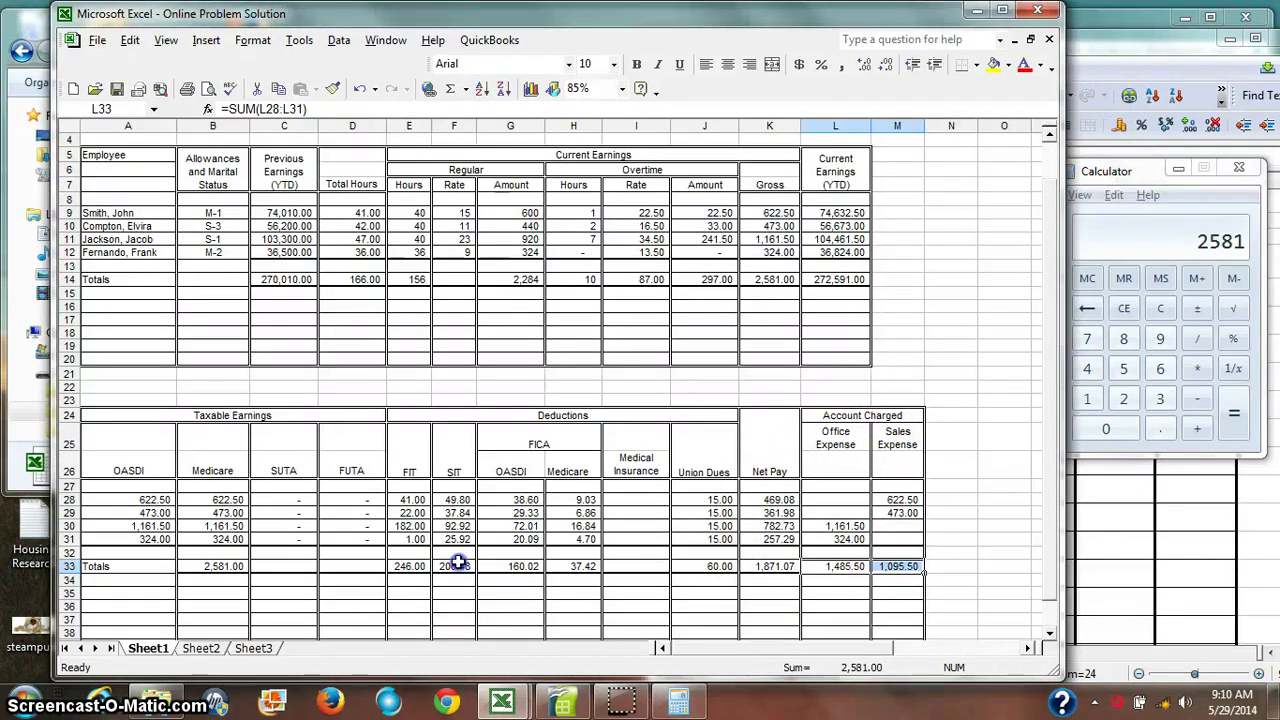
pyautogui.moveTo(419, 566); pyautogui.dragTo(884, 570)
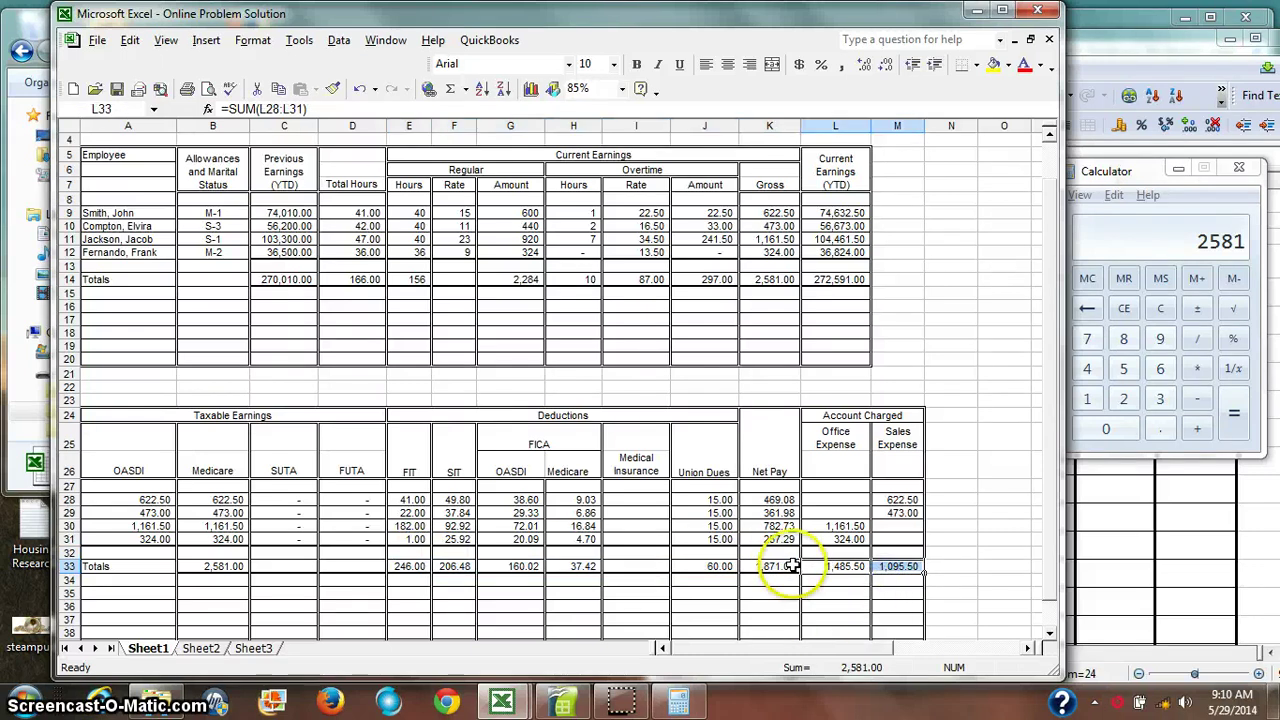
pyautogui.moveTo(774, 566); pyautogui.dragTo(432, 565)
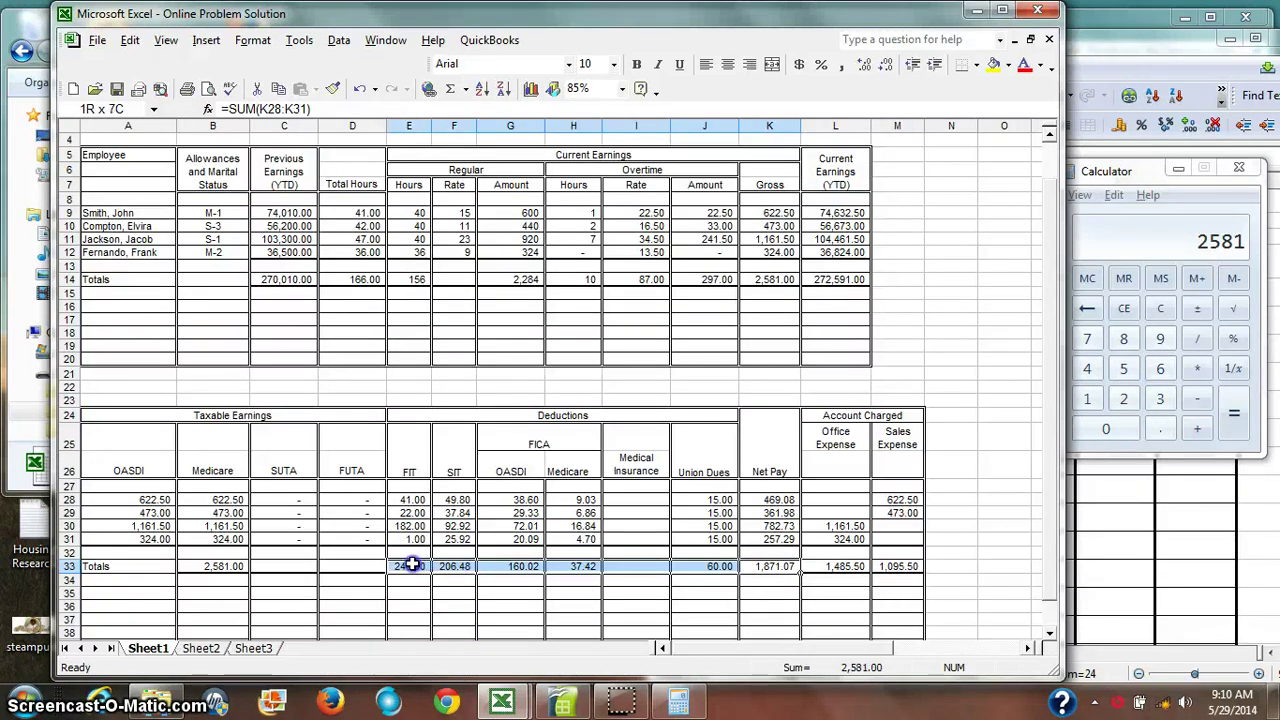
pyautogui.moveTo(1128, 175); pyautogui.dragTo(228, 70)
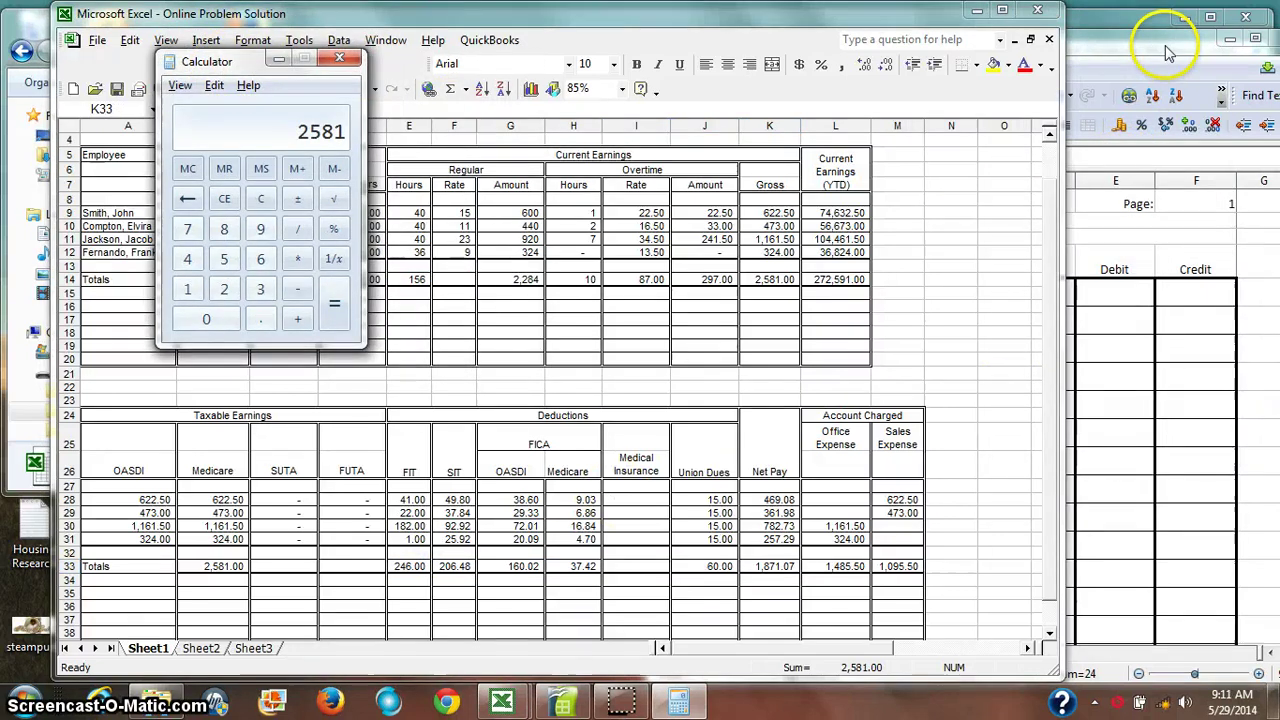
# Step: Narrow the Excel register beside the journal and bring its Office and Sales Expense totals into view
pyautogui.click(1168, 52)
pyautogui.click(528, 14)
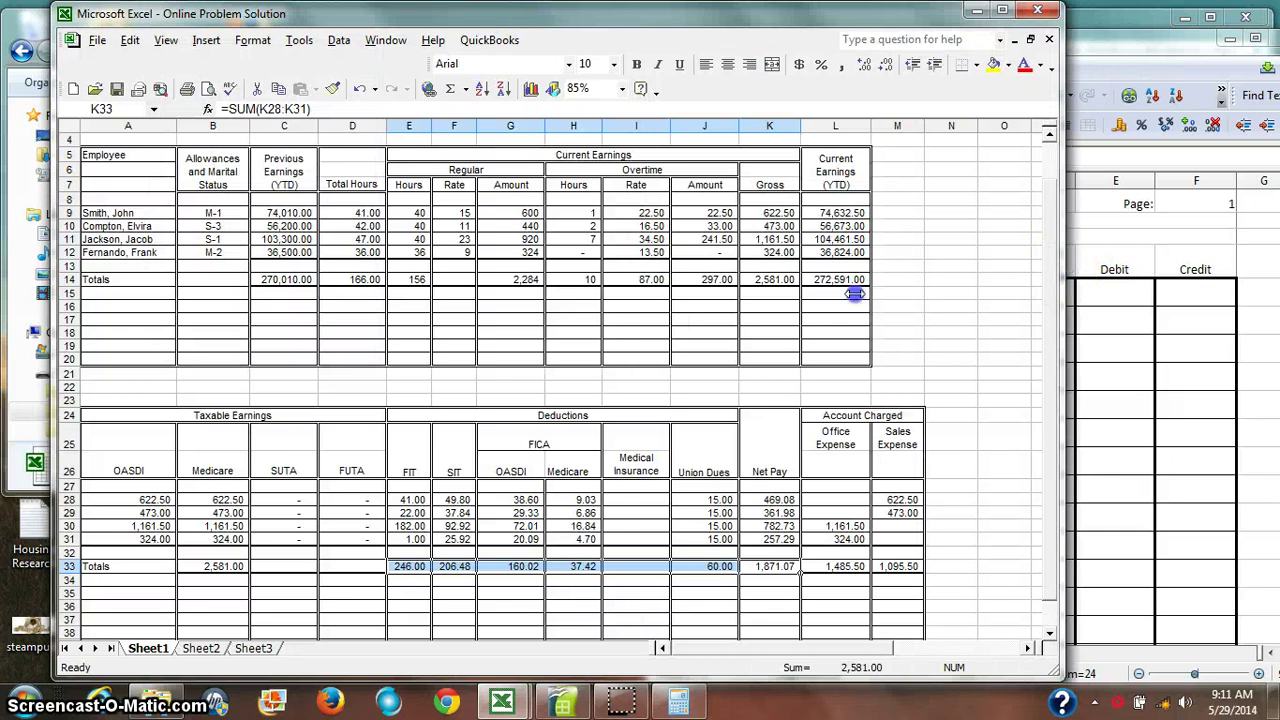
pyautogui.moveTo(855, 293); pyautogui.dragTo(632, 320)
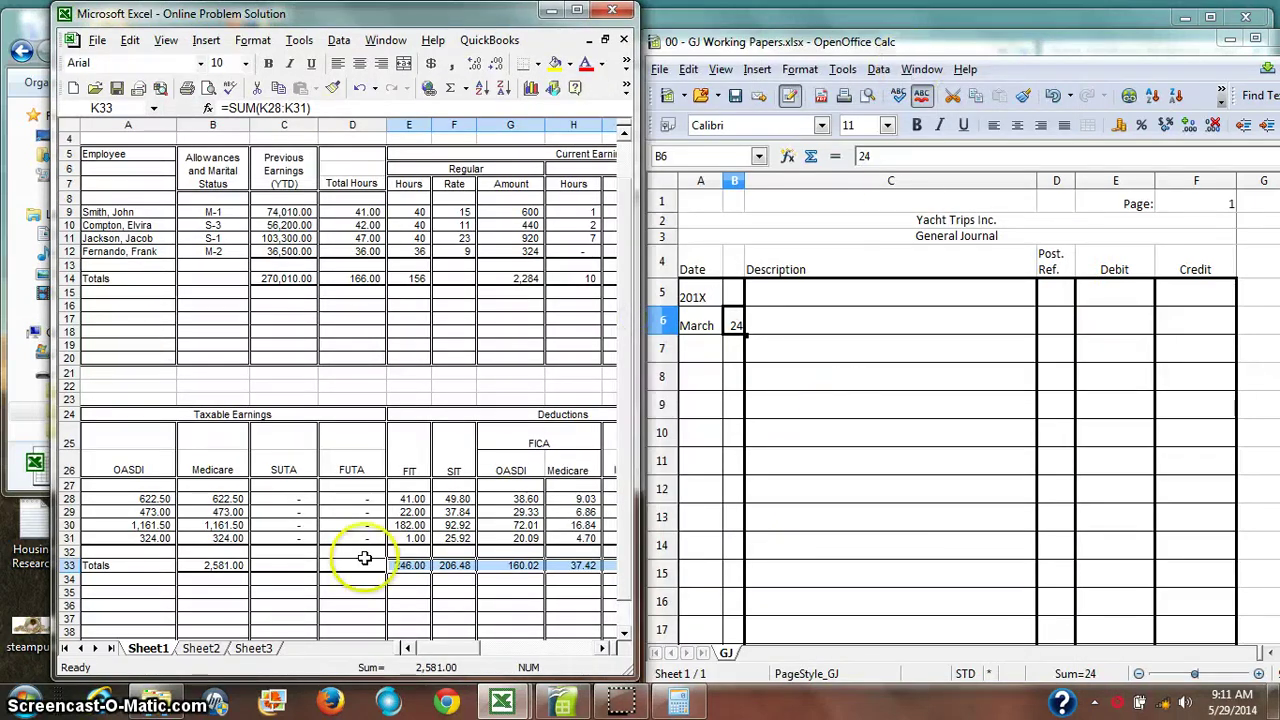
pyautogui.click(603, 648)
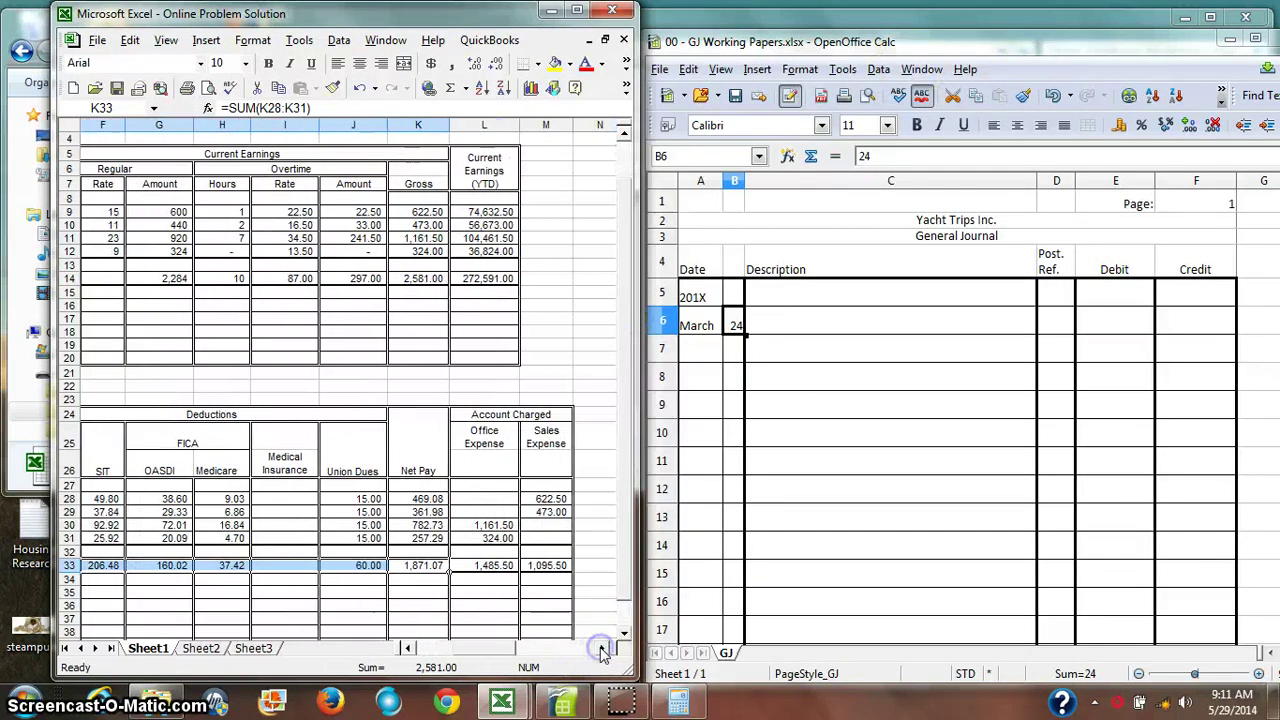
pyautogui.click(603, 648)
pyautogui.scroll(2, 603, 648)
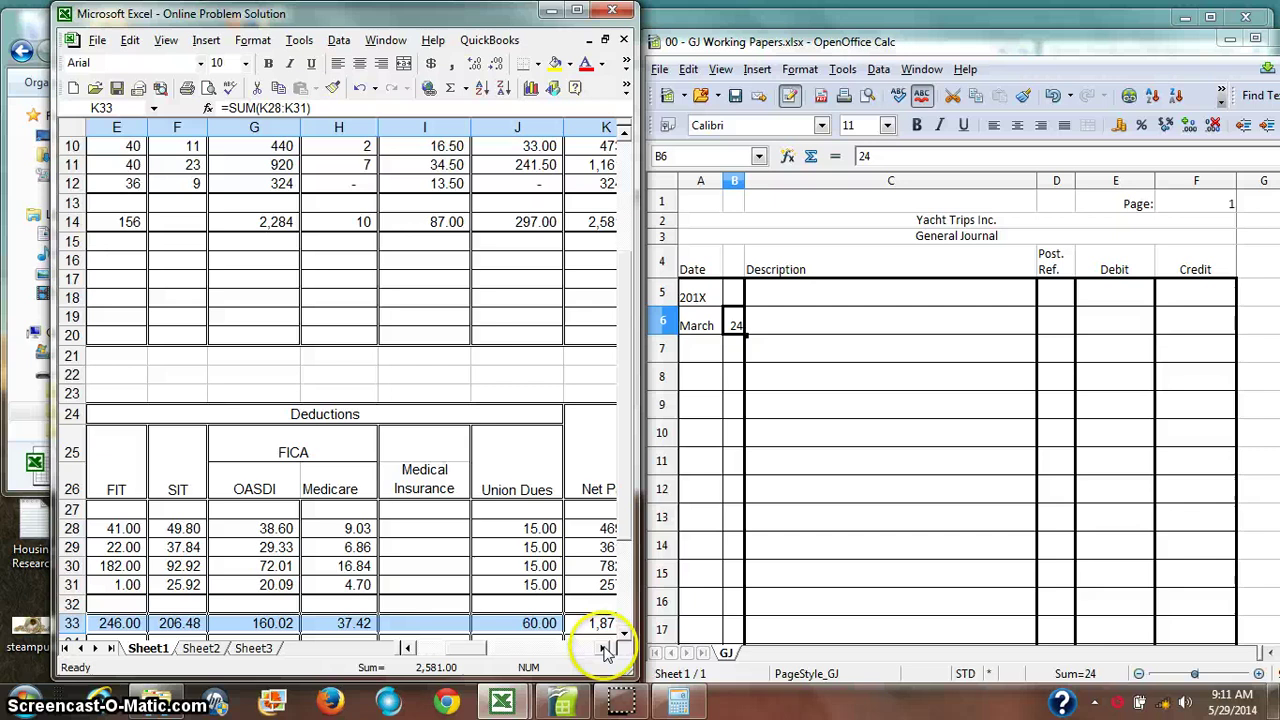
pyautogui.click(603, 648)
pyautogui.scroll(-1, 603, 648)
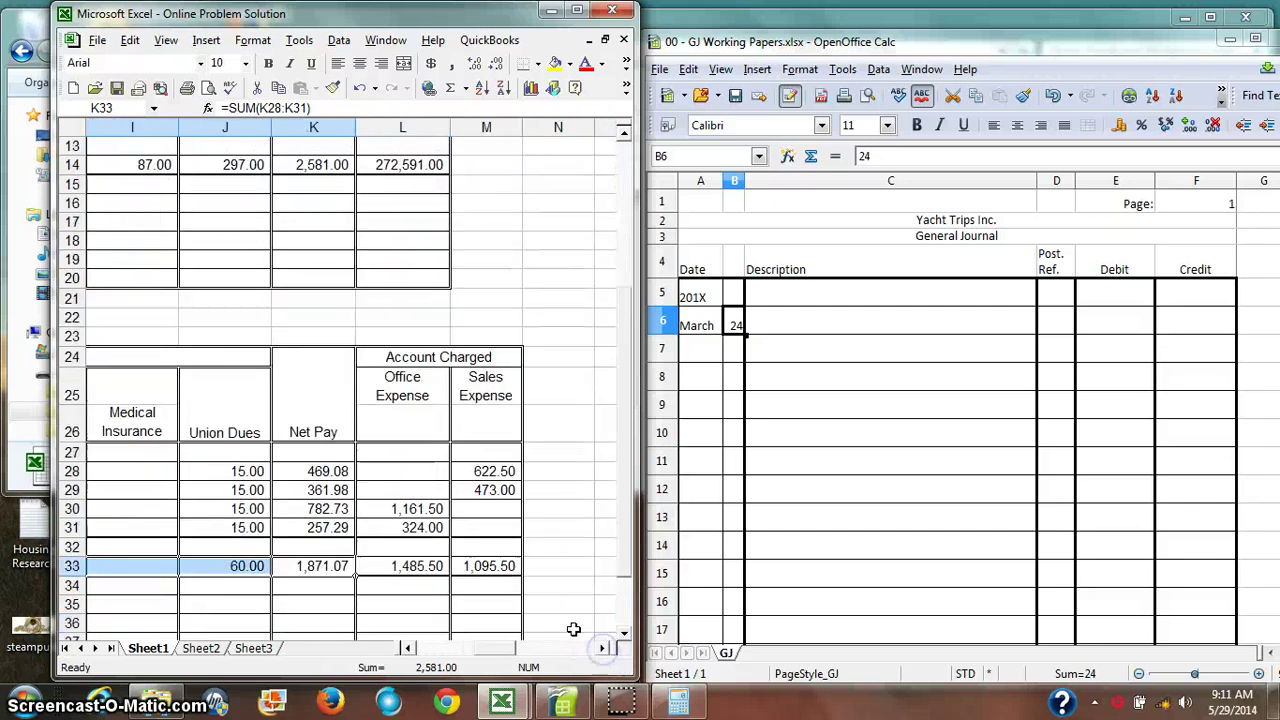
# Step: Debit Office Expense 1485.5 and Sales Expense 1095.5 in rows 6 and 7
pyautogui.click(799, 340)
pyautogui.write('Of')
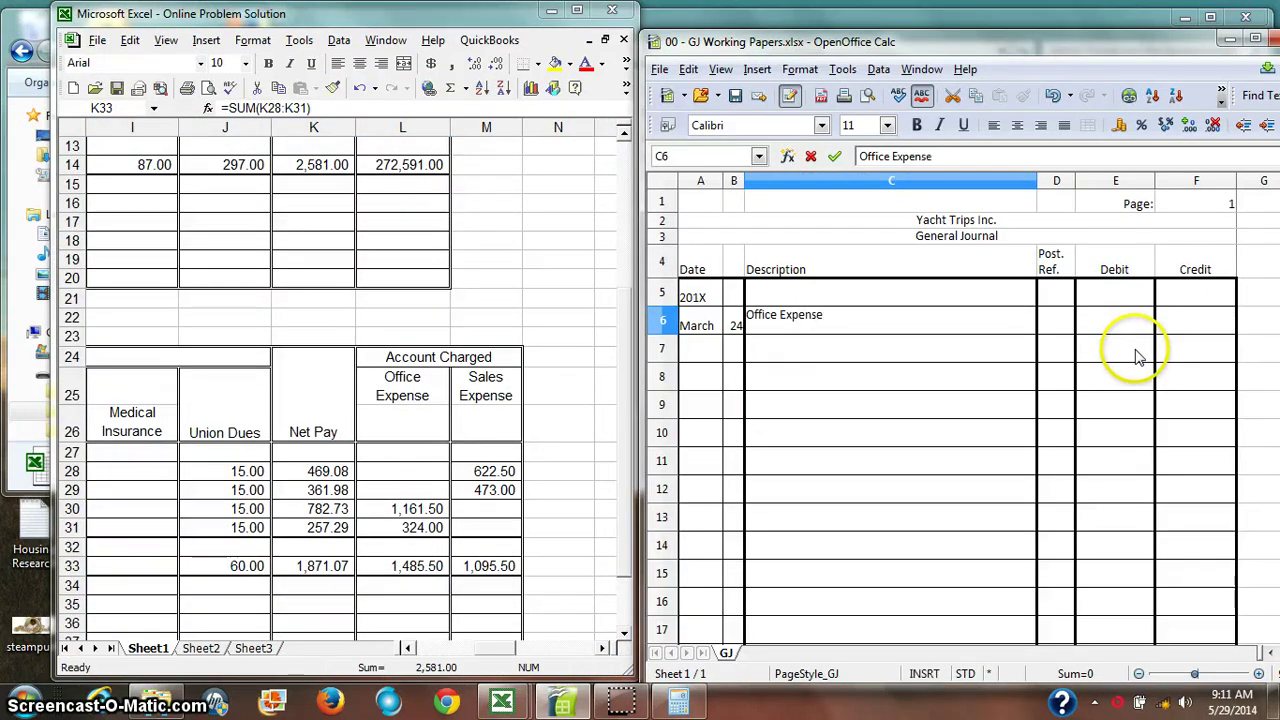
pyautogui.write('fice Expense')
pyautogui.press('Tab')
pyautogui.press('Tab')
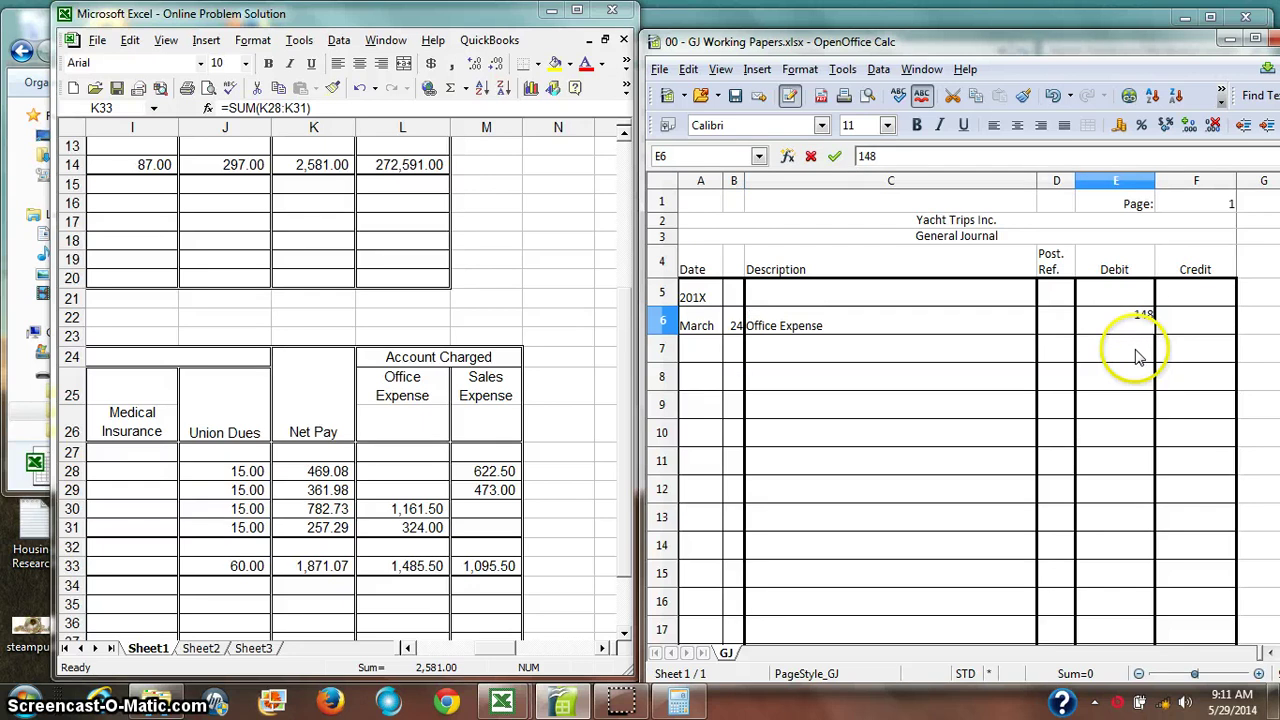
pyautogui.press('Return')
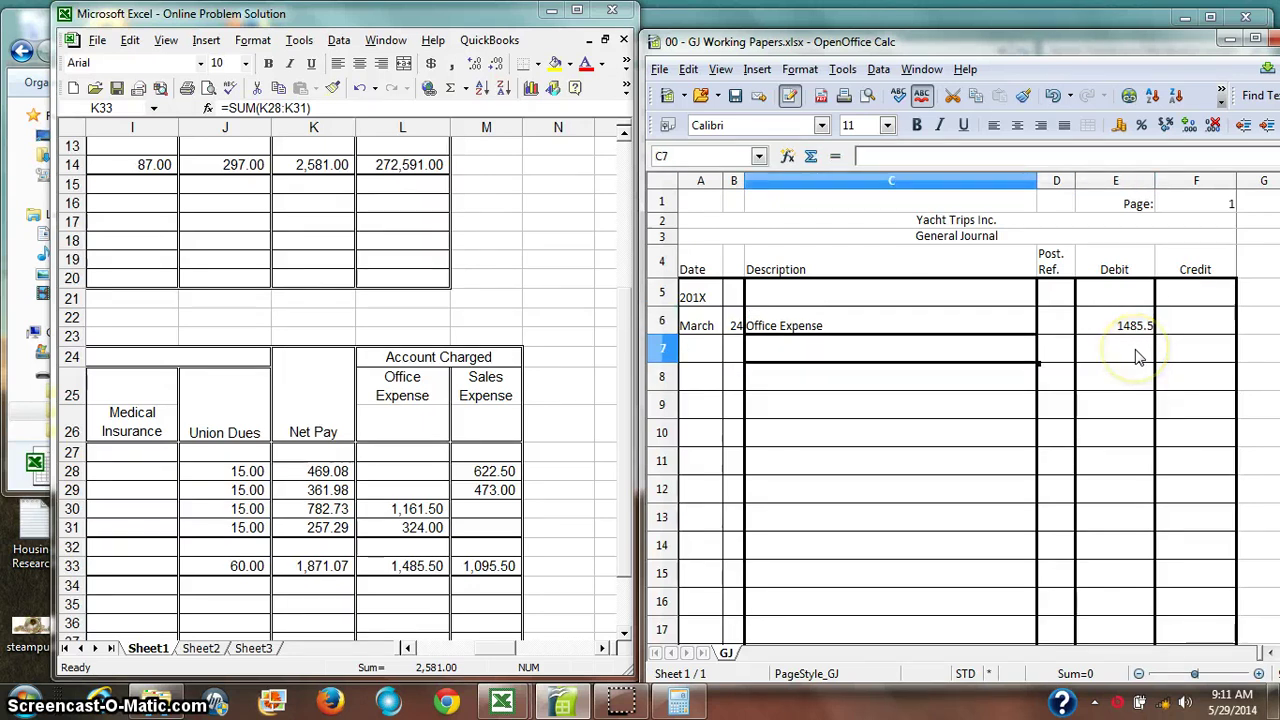
pyautogui.write('Sales Exp')
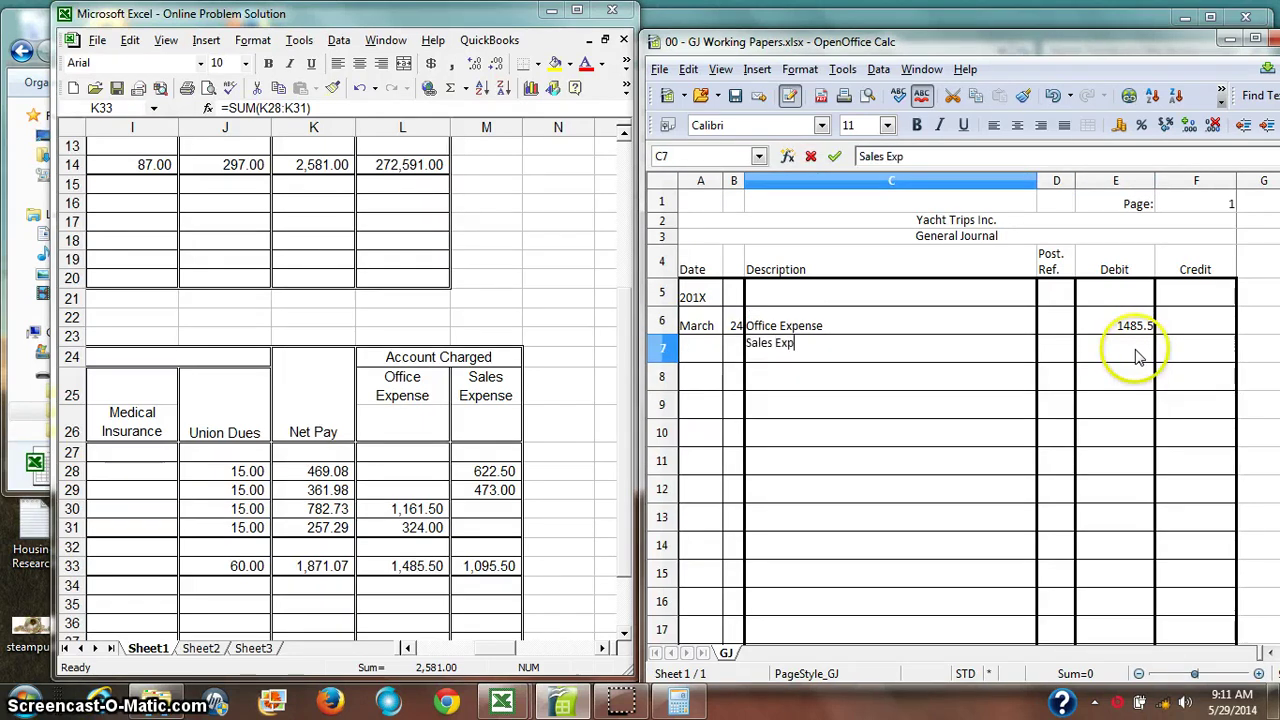
pyautogui.press('Tab')
pyautogui.press('Tab')
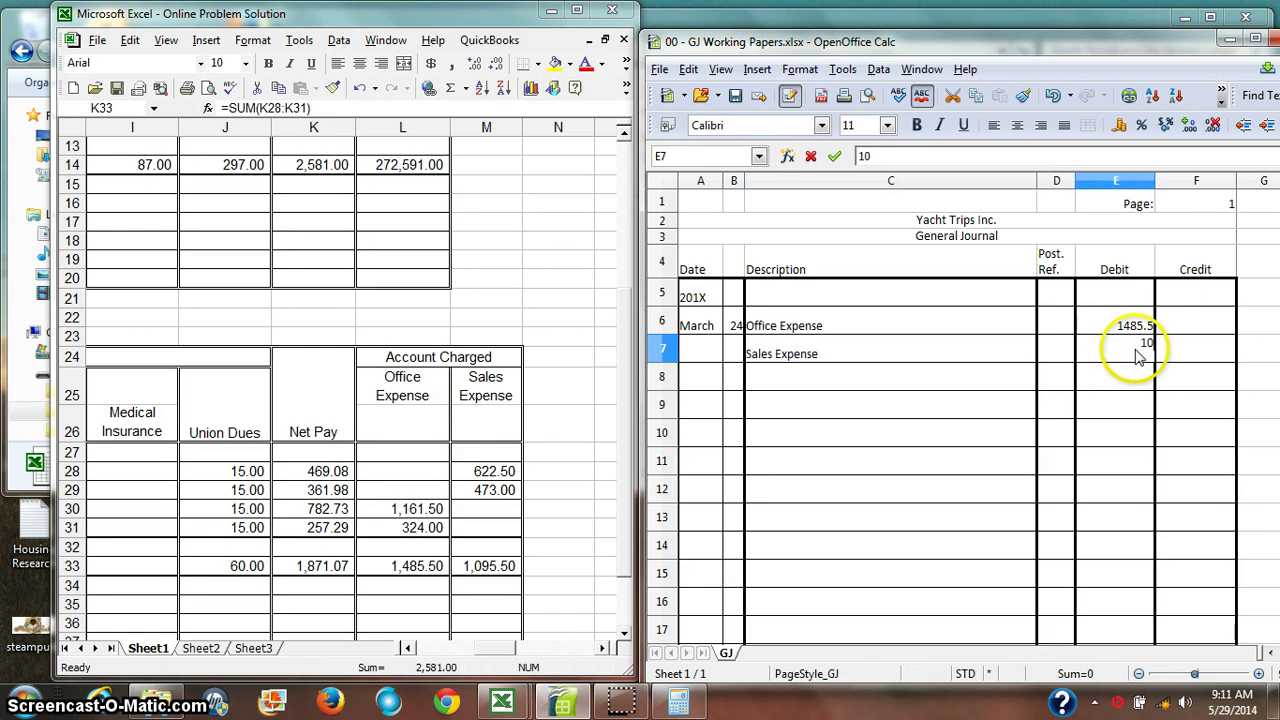
pyautogui.write('1095.5')
pyautogui.press('Return')
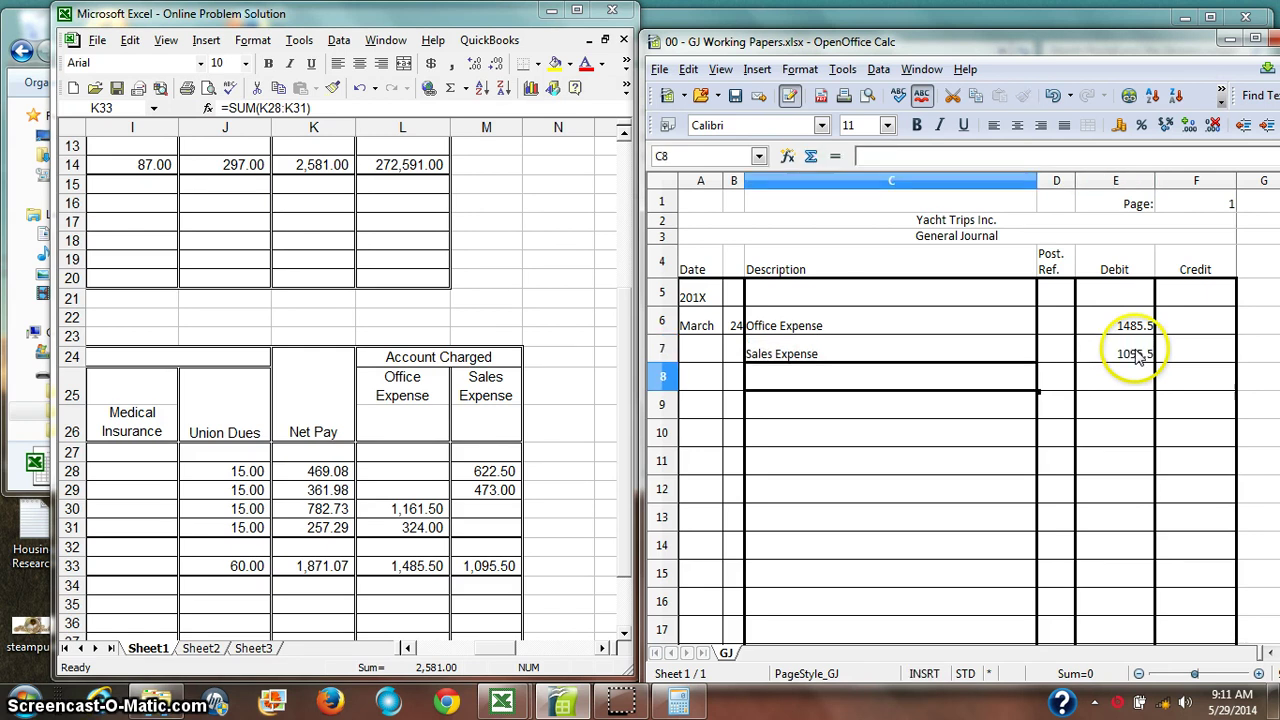
# Step: Format Debit cells E5:E17 with thousands separators and two decimals, then select Credit cells F6:F16
pyautogui.click(1115, 182)
pyautogui.click(1127, 297)
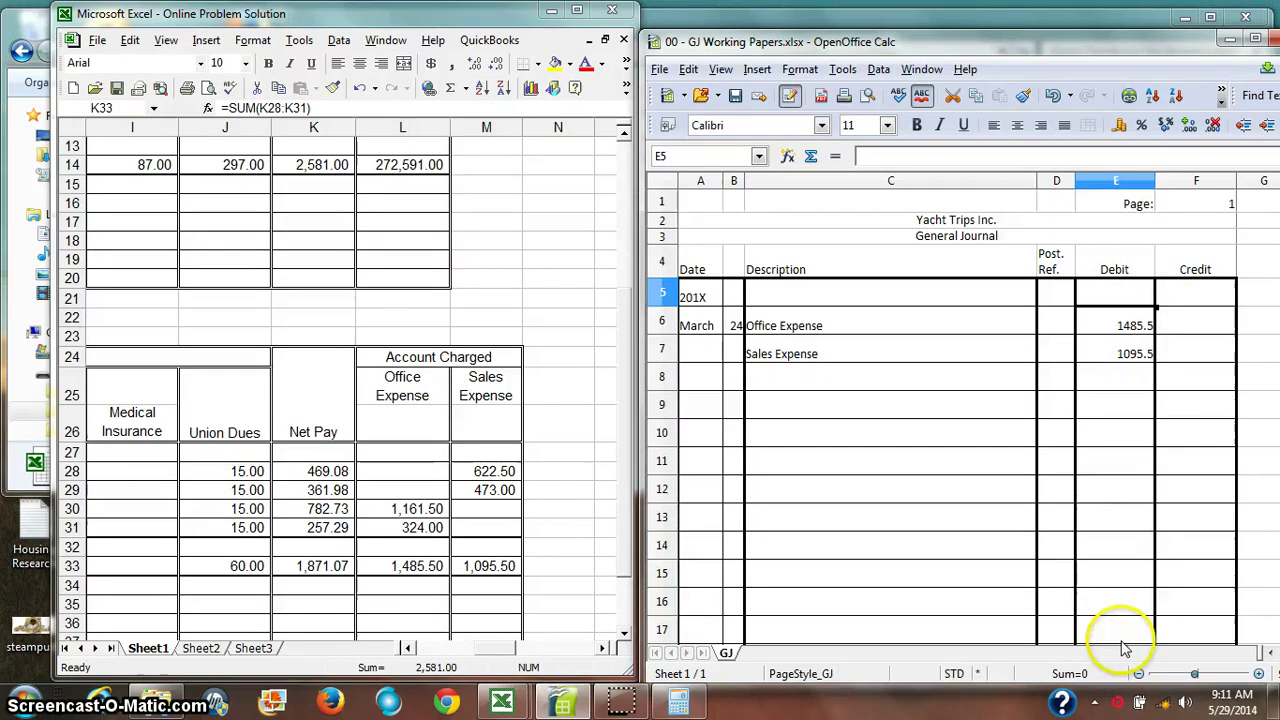
pyautogui.moveTo(1114, 632); pyautogui.dragTo(1125, 295)
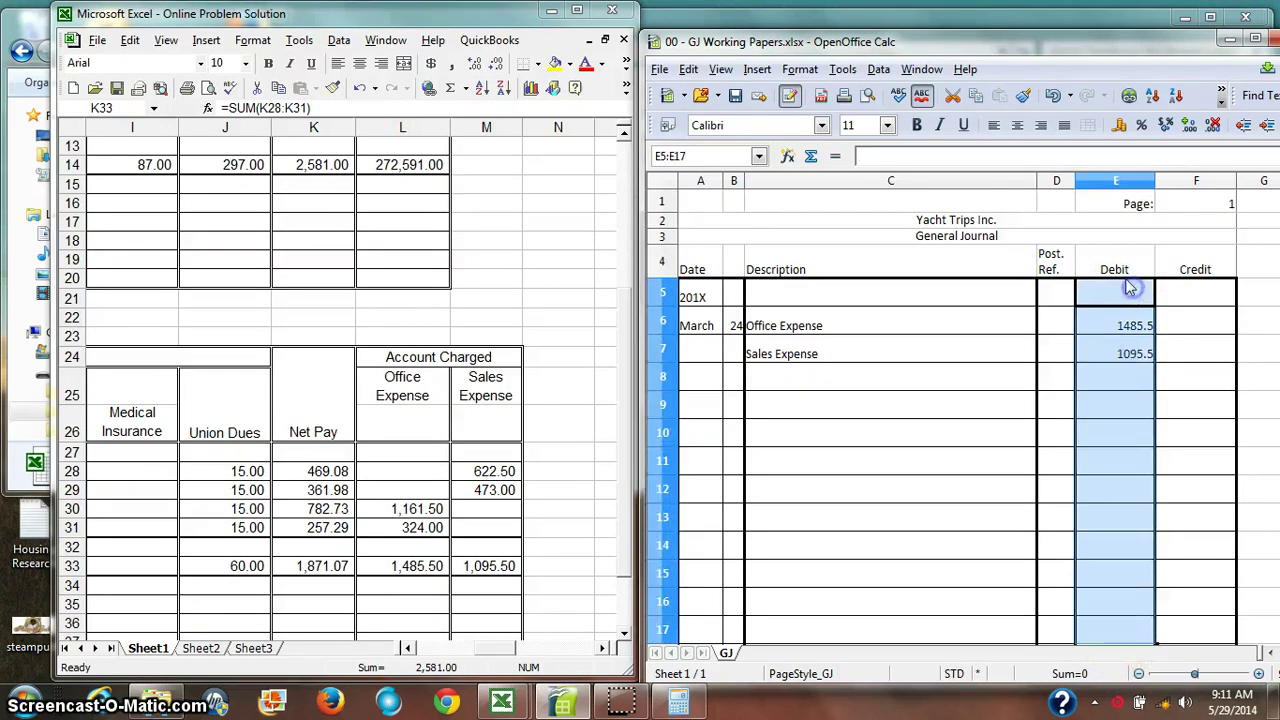
pyautogui.click(1192, 126)
pyautogui.click(1216, 127)
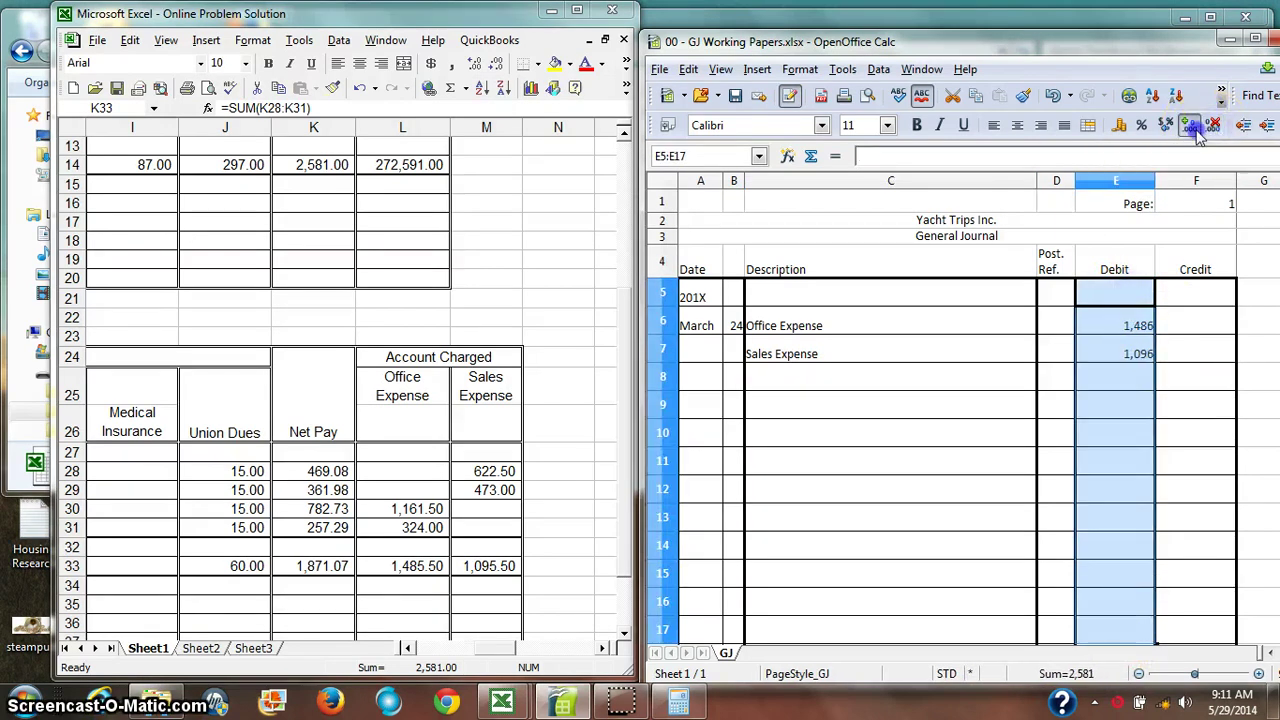
pyautogui.click(1190, 126)
pyautogui.click(1190, 126)
pyautogui.click(1202, 326)
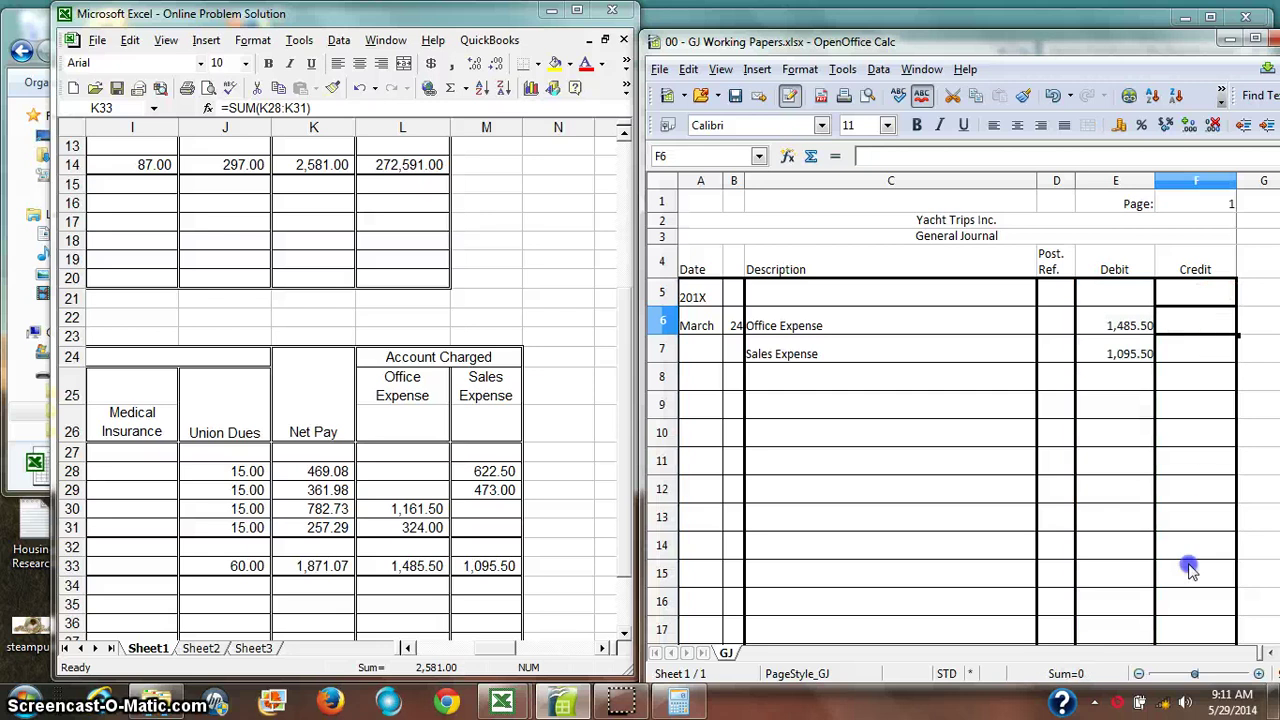
pyautogui.moveTo(1198, 608); pyautogui.dragTo(1210, 330)
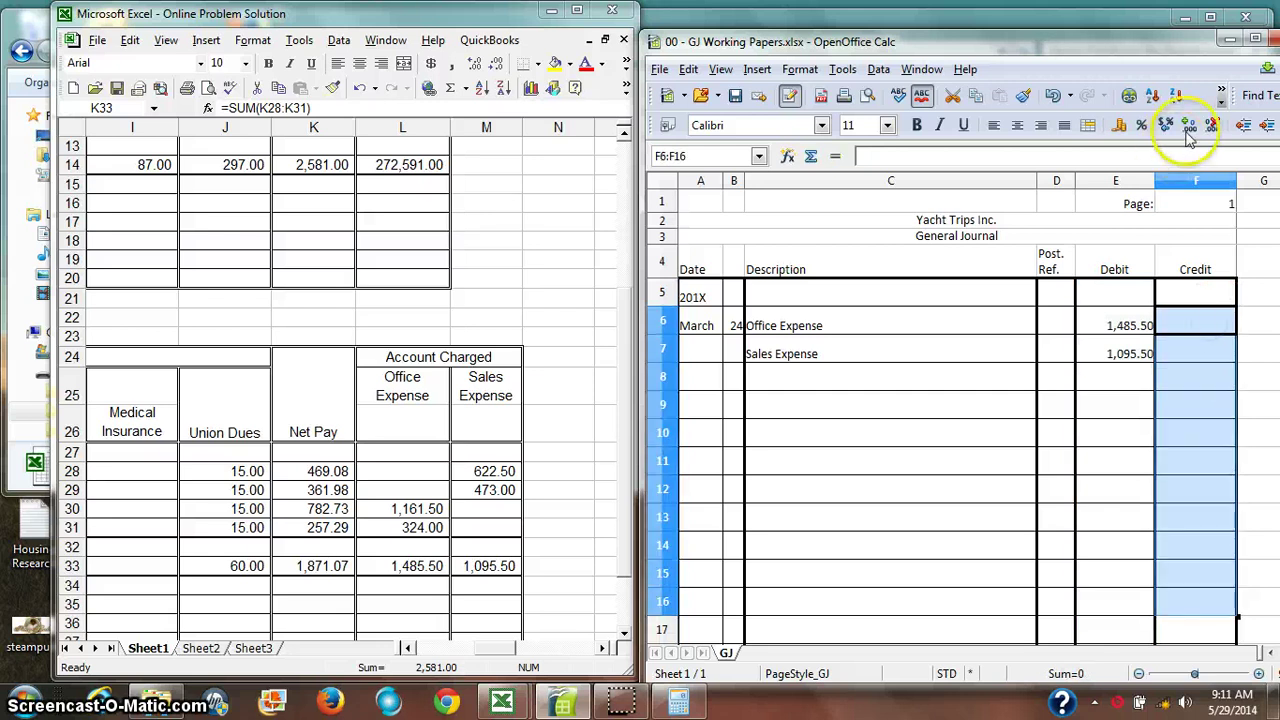
pyautogui.click(1110, 356)
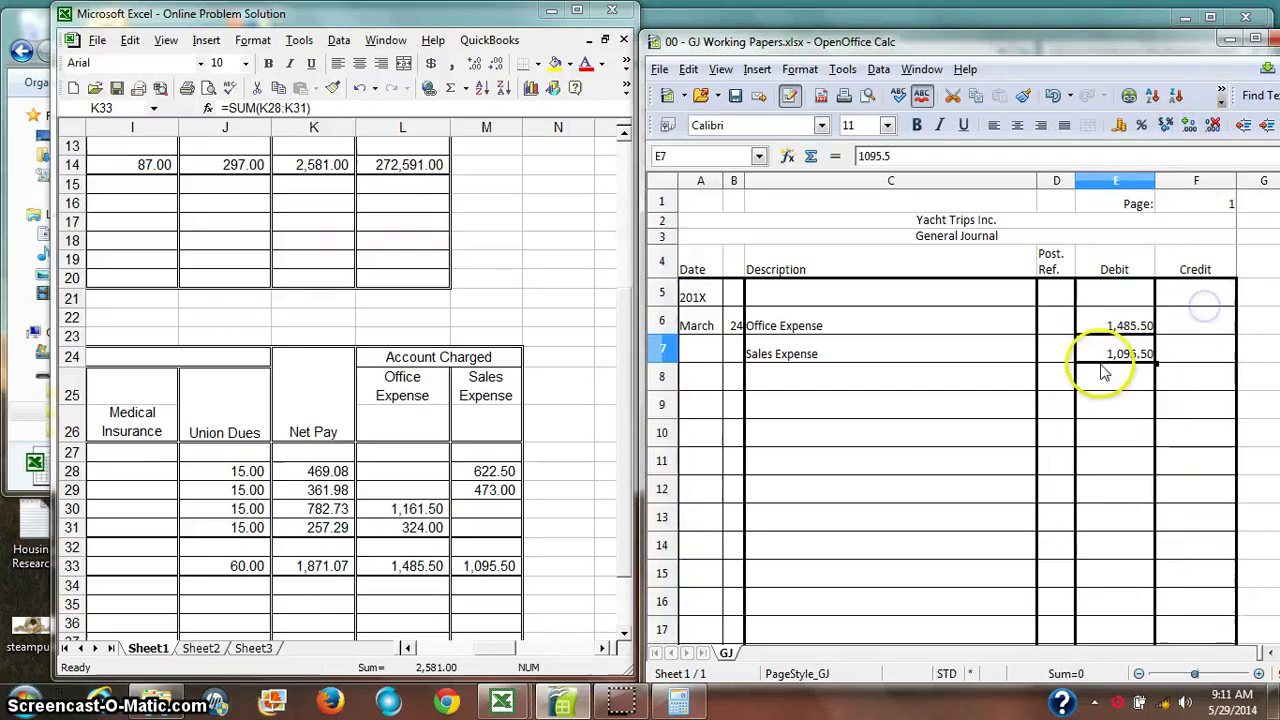
pyautogui.click(783, 381)
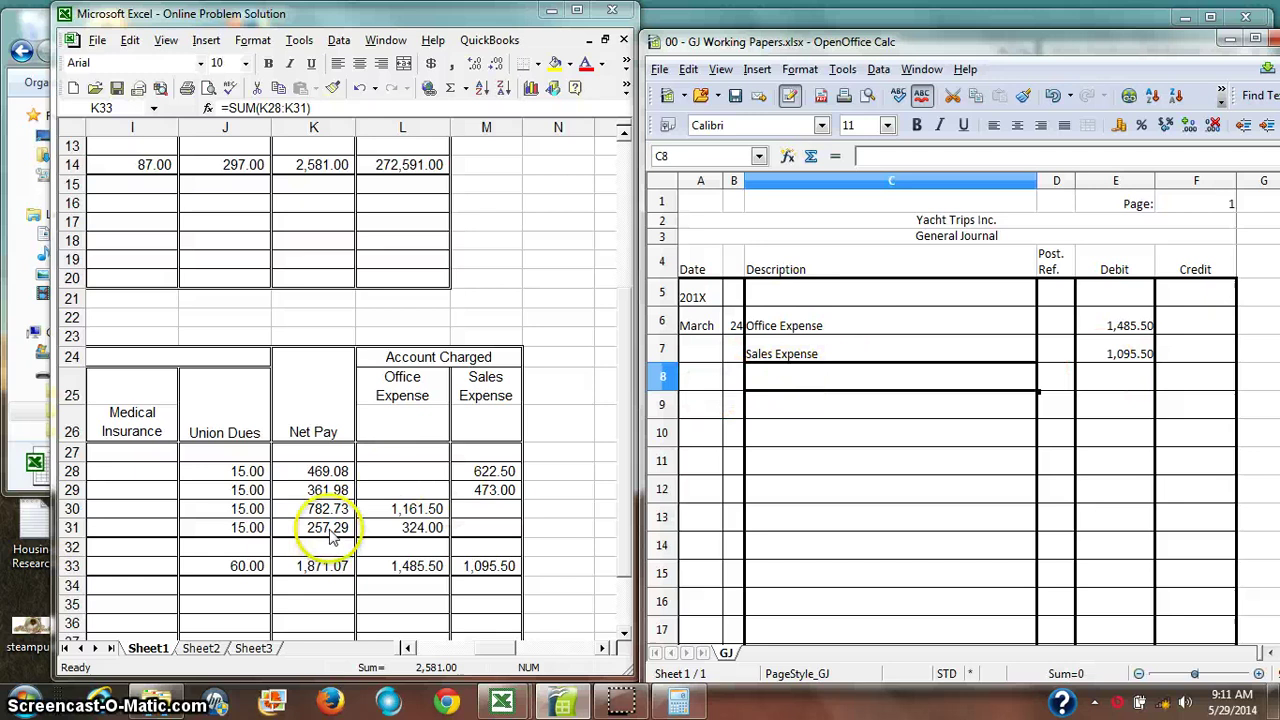
pyautogui.click(407, 648)
pyautogui.click(407, 648)
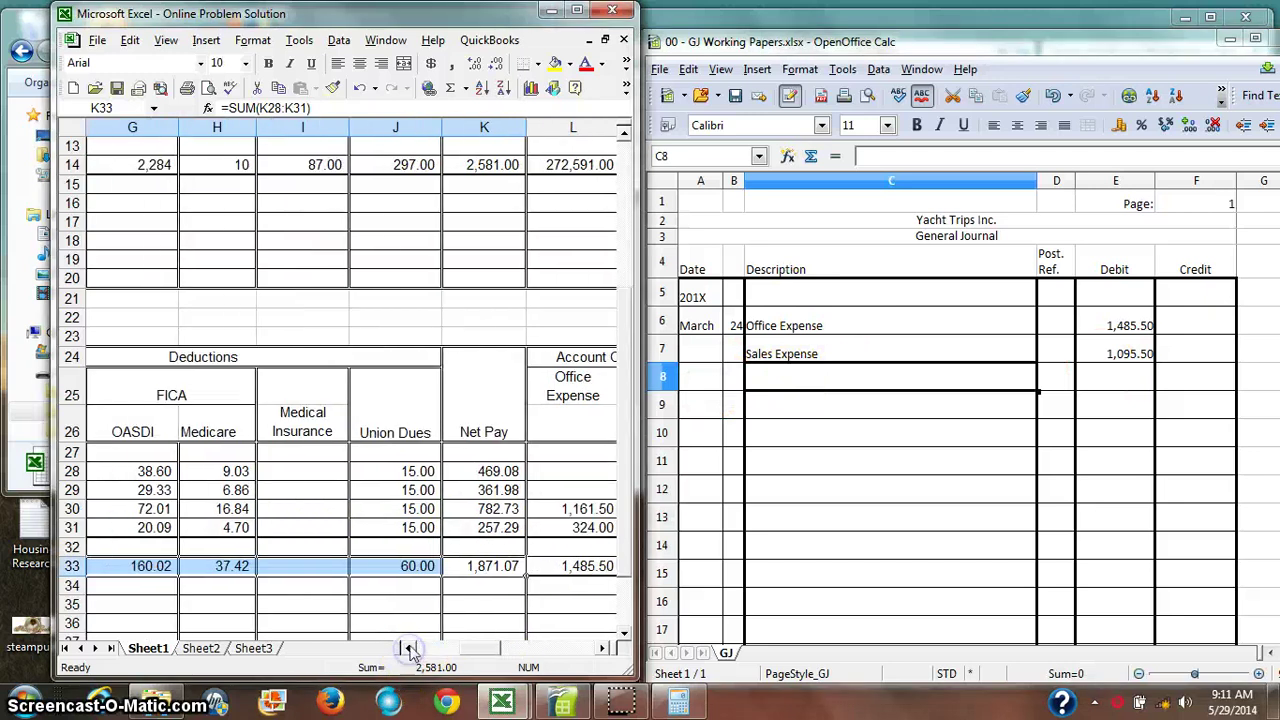
pyautogui.click(407, 648)
pyautogui.click(410, 648)
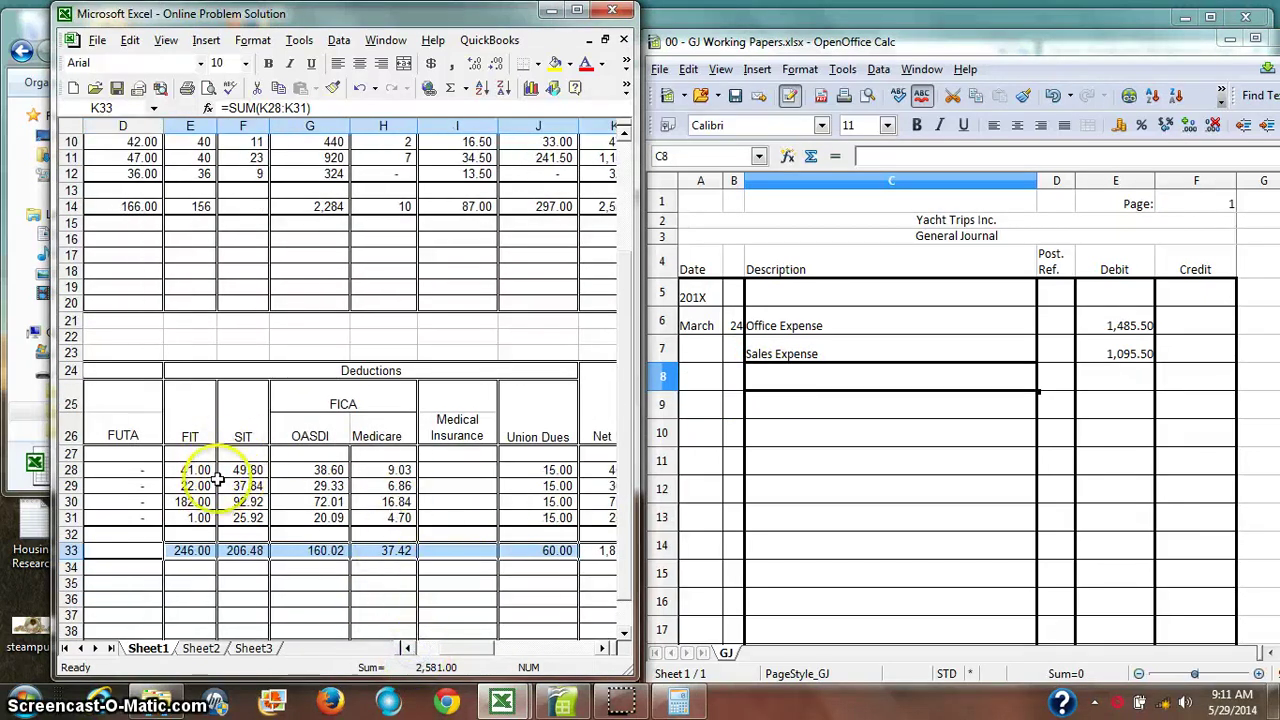
pyautogui.moveTo(183, 469); pyautogui.dragTo(449, 511)
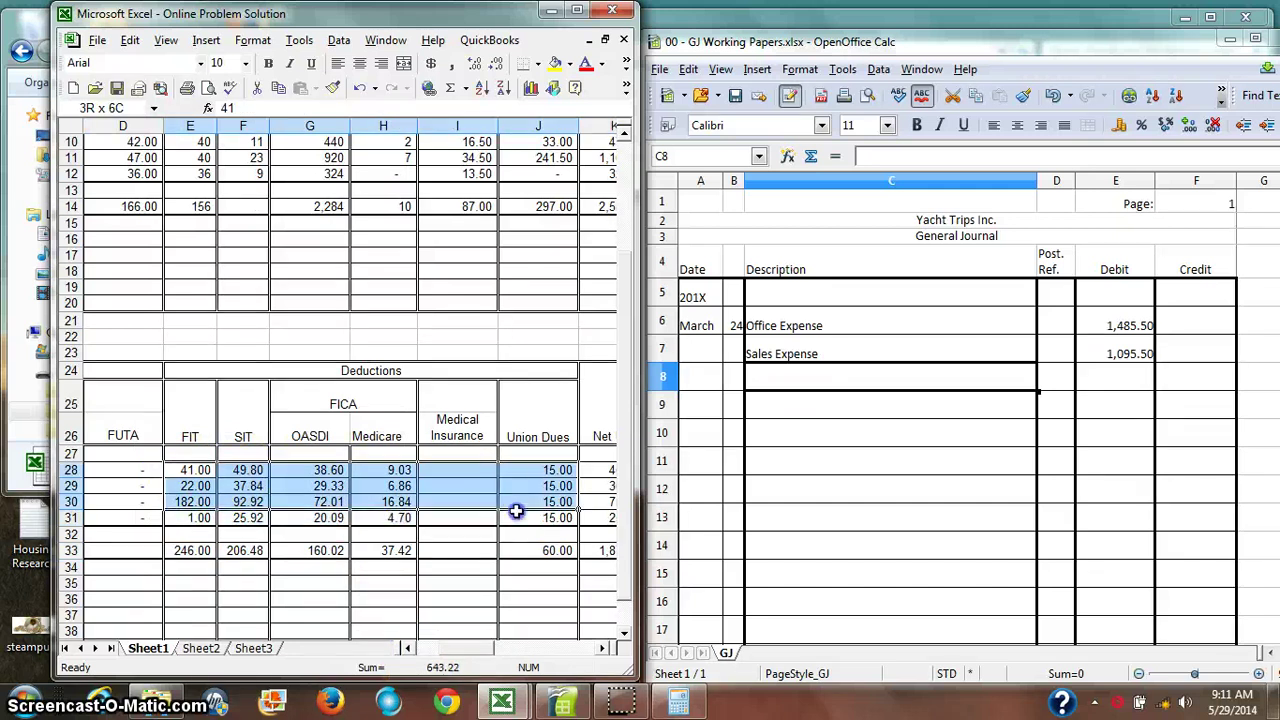
pyautogui.moveTo(515, 511); pyautogui.dragTo(207, 517)
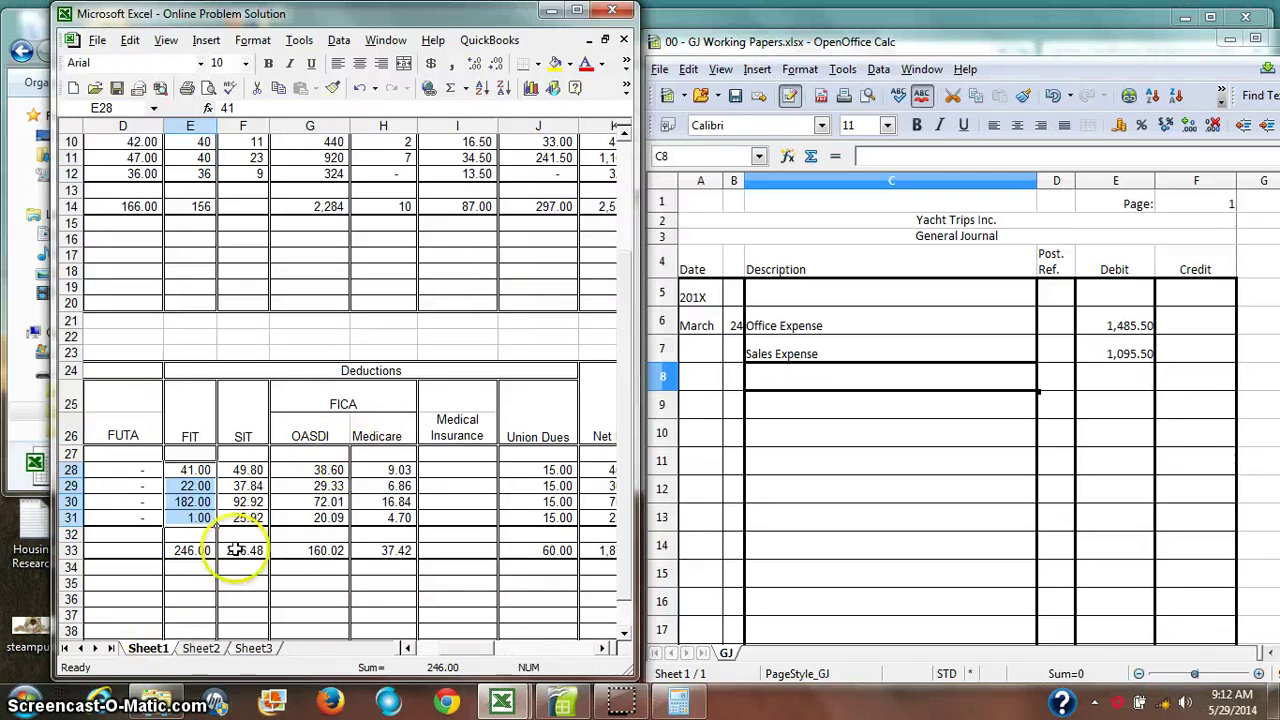
pyautogui.click(204, 552)
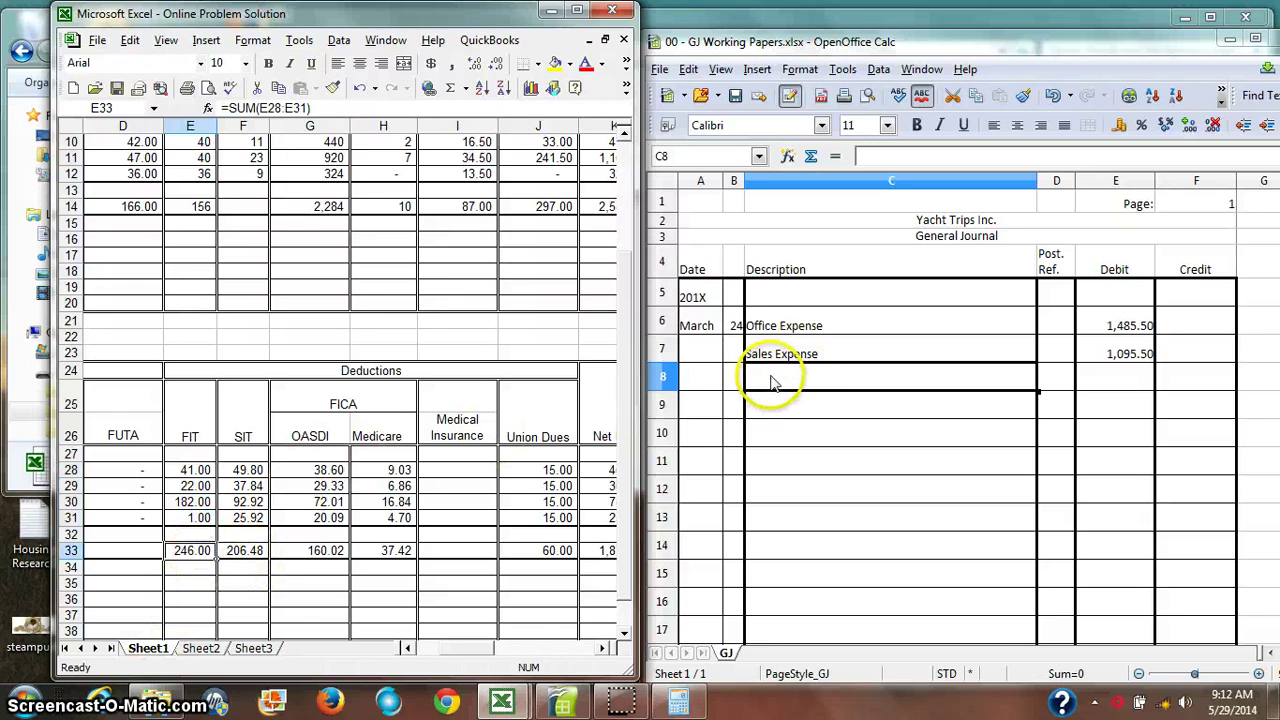
pyautogui.press('BackSpace')
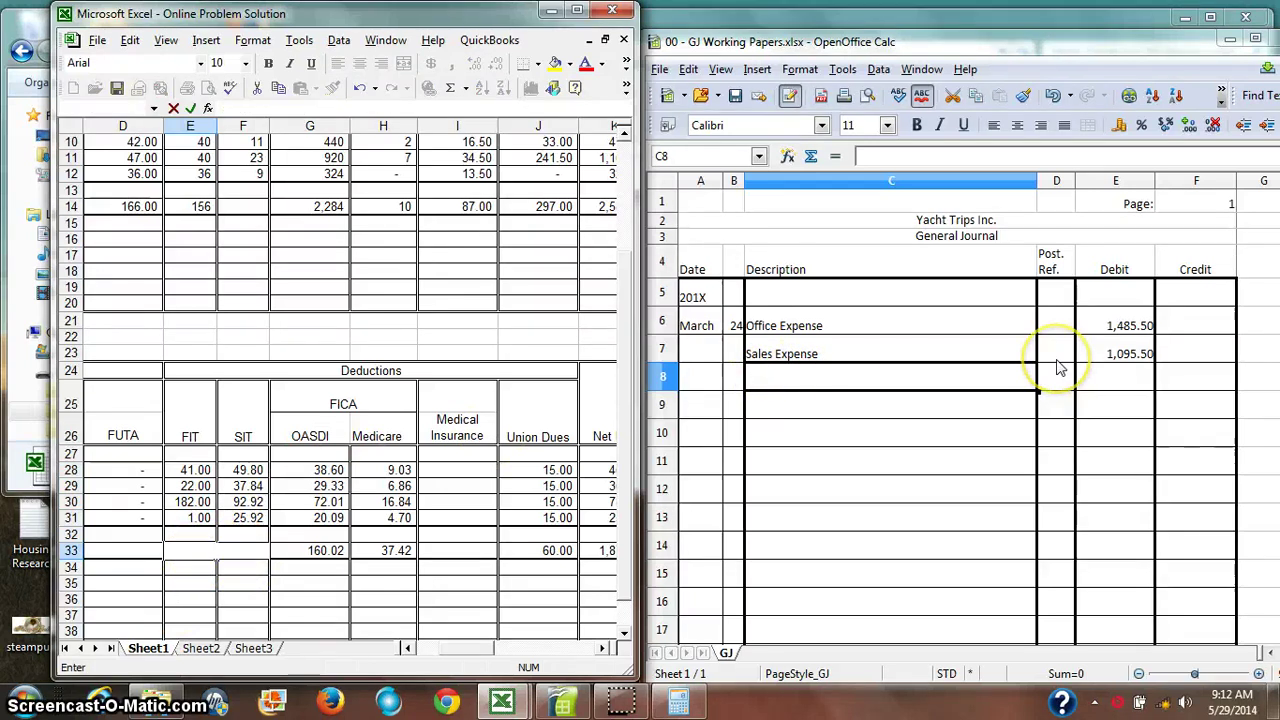
pyautogui.press('Escape')
# Step: Credit FIT Payable 246.00 in row 8, fixing a typo in the description
pyautogui.click(777, 371)
pyautogui.doubleClick(866, 379)
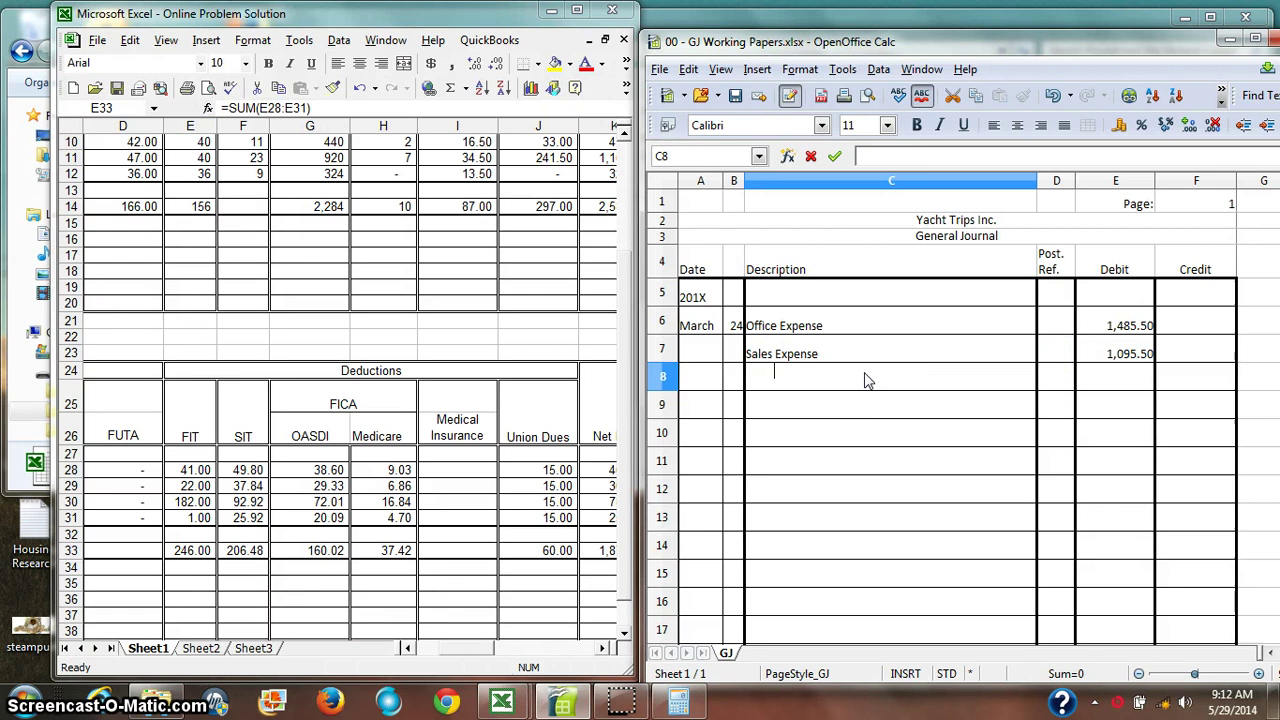
pyautogui.write('FIT')
pyautogui.press('BackSpace')
pyautogui.press('BackSpace')
pyautogui.press('BackSpace')
pyautogui.write('ble')
pyautogui.press('Tab')
pyautogui.press('Tab')
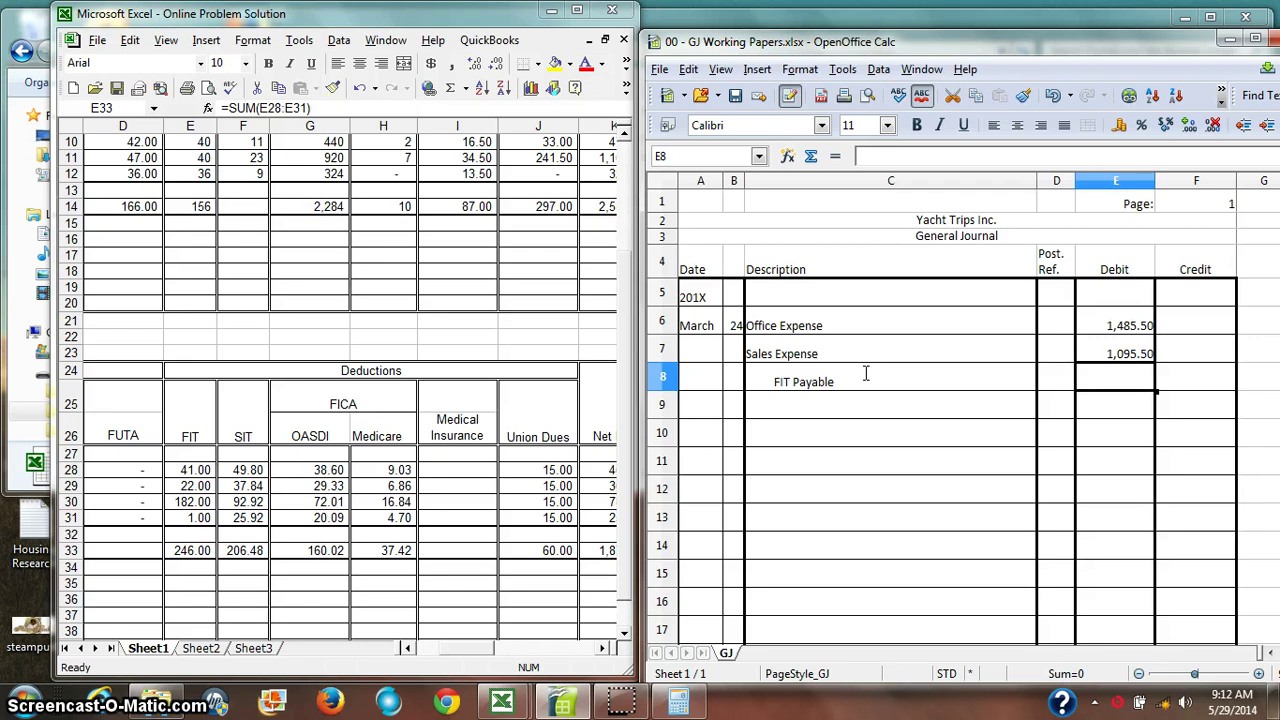
pyautogui.press('Tab')
pyautogui.write('246')
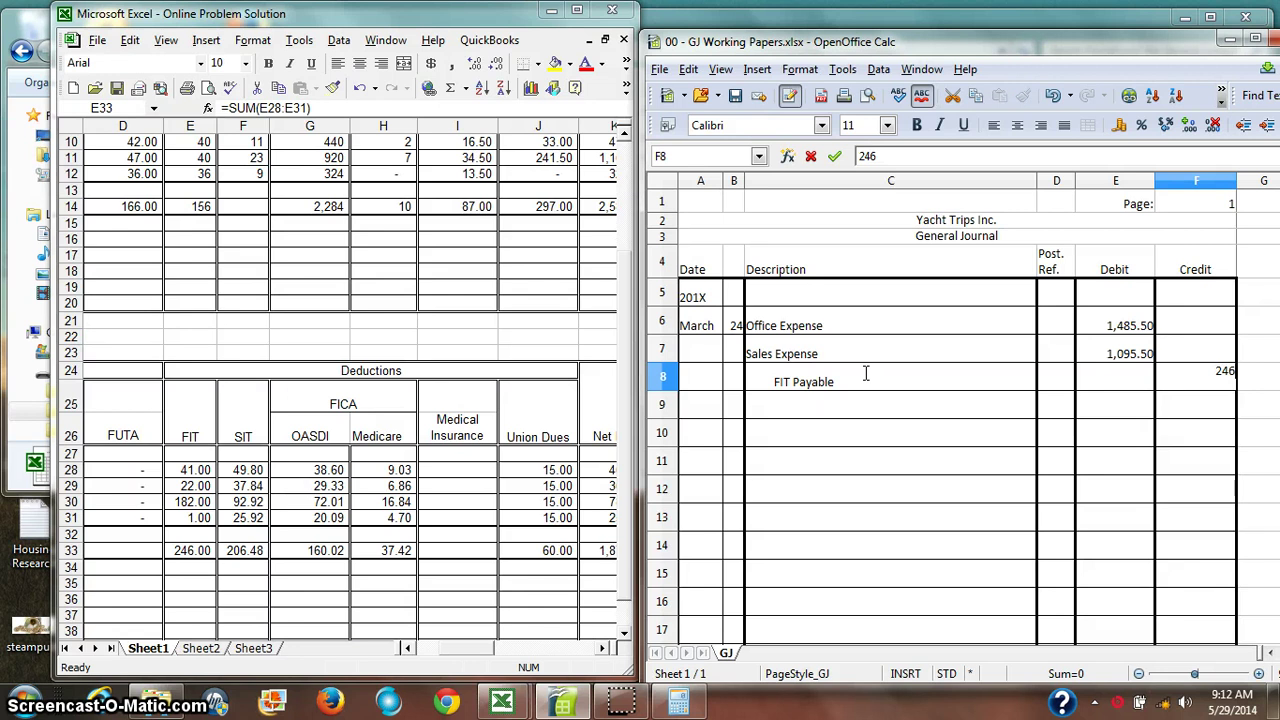
pyautogui.press('Return')
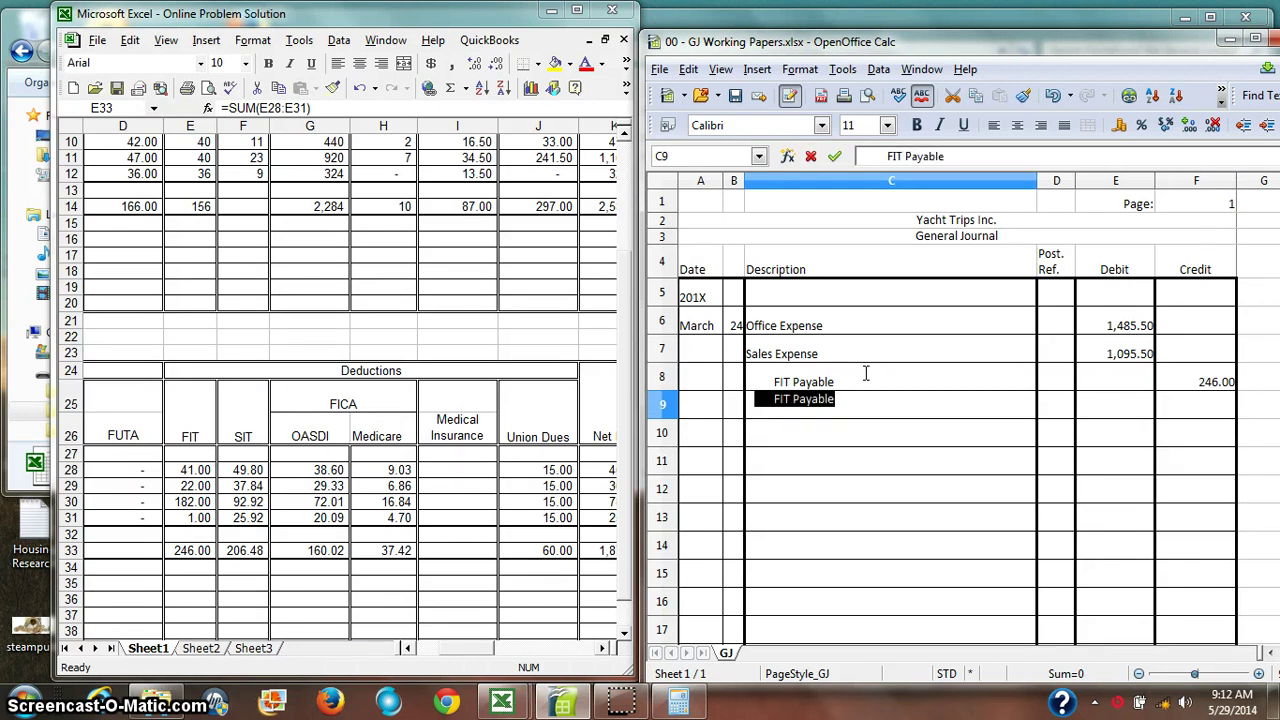
# Step: Credit SIT Payable 206.48 on the next line
pyautogui.write('SI')
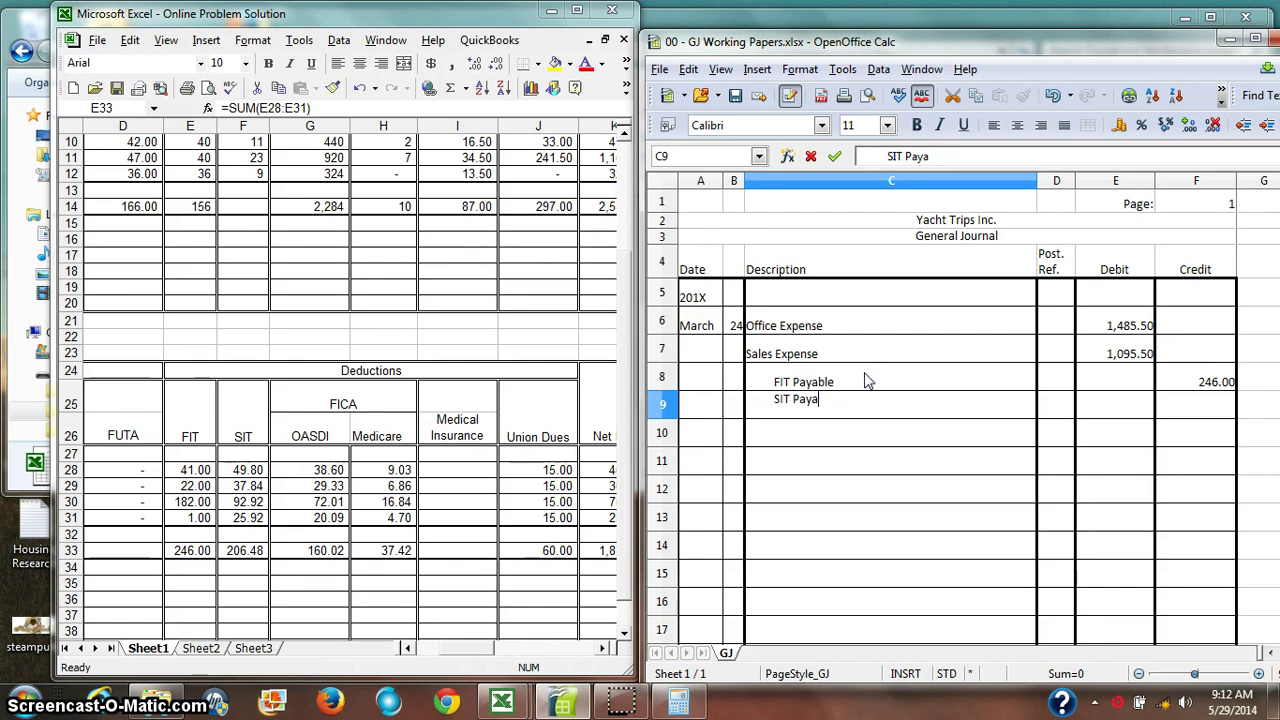
pyautogui.press('Tab')
pyautogui.press('Tab')
pyautogui.press('Tab')
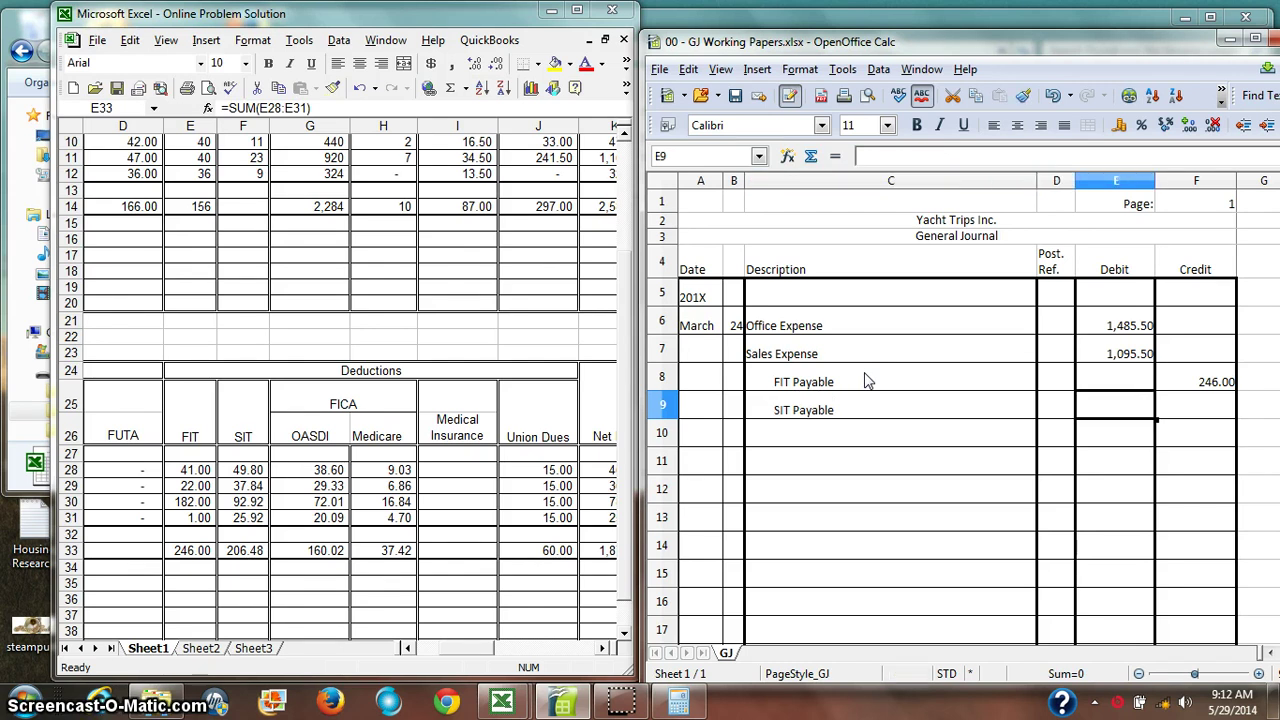
pyautogui.write('206.48')
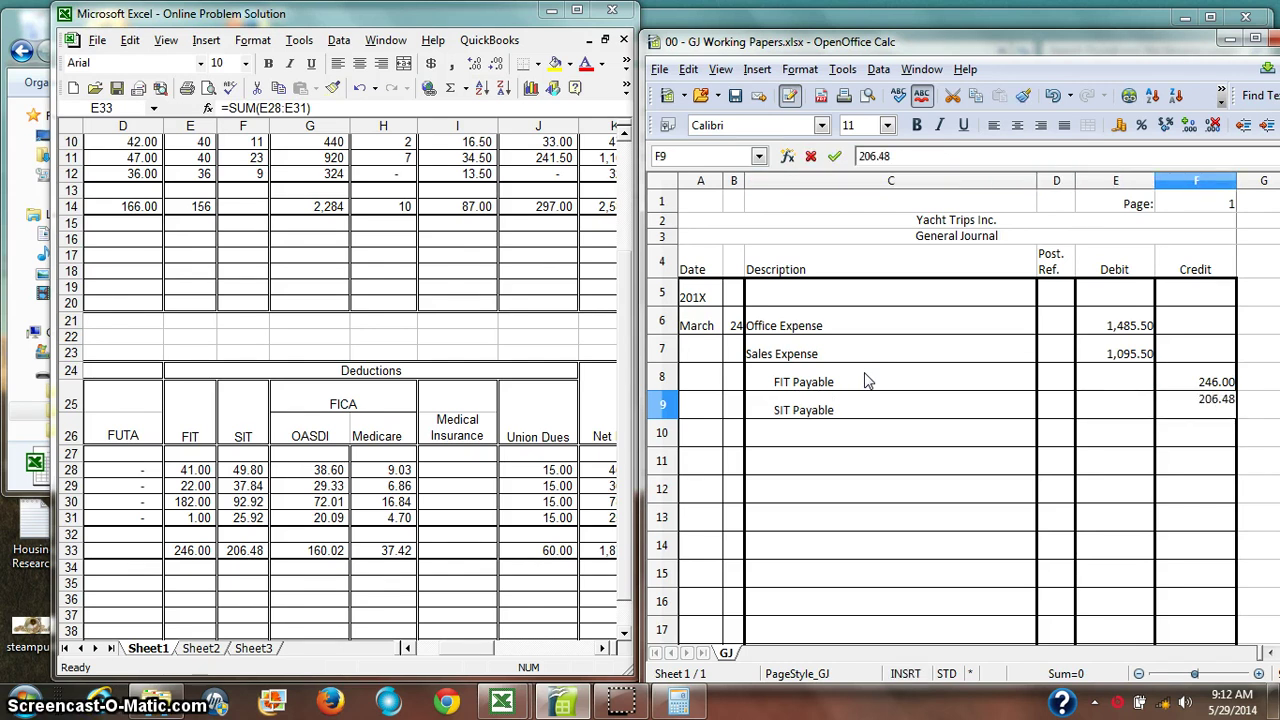
pyautogui.press('Return')
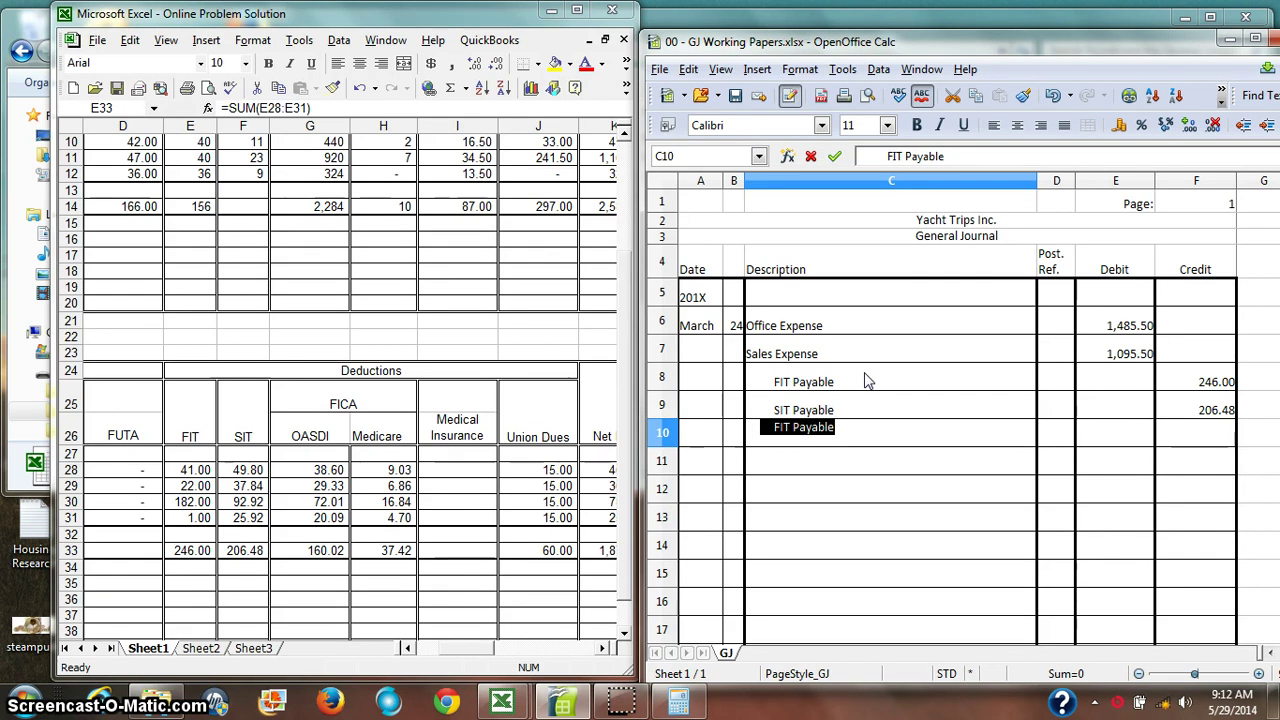
# Step: Credit FICA OASDI Payable 160.02, correcting its misspelled description
pyautogui.press('Delete')
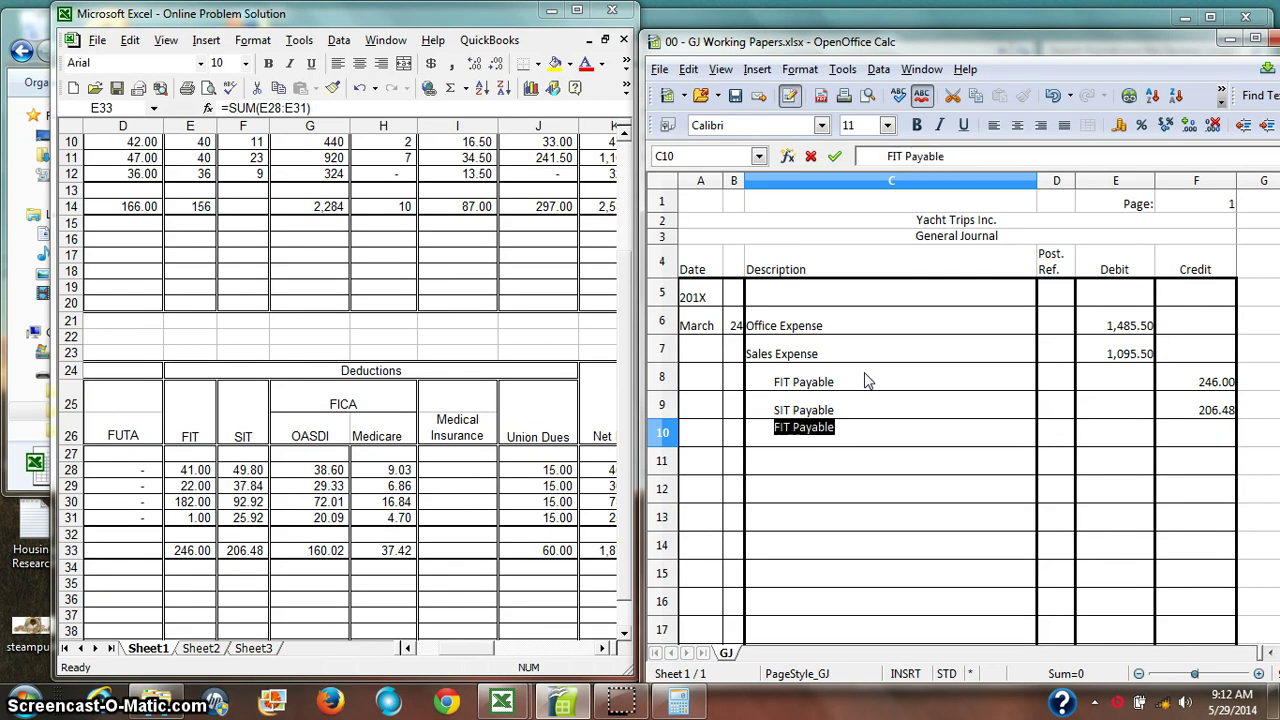
pyautogui.write('FICA OADI')
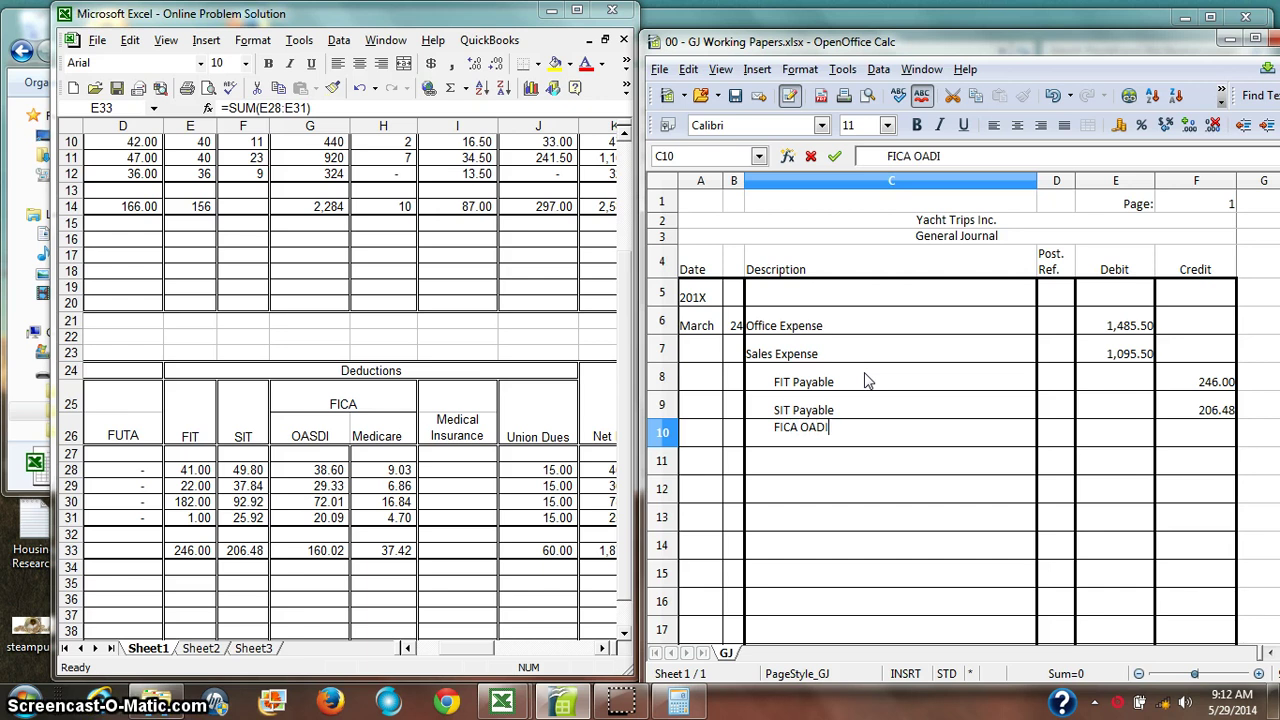
pyautogui.press('Return')
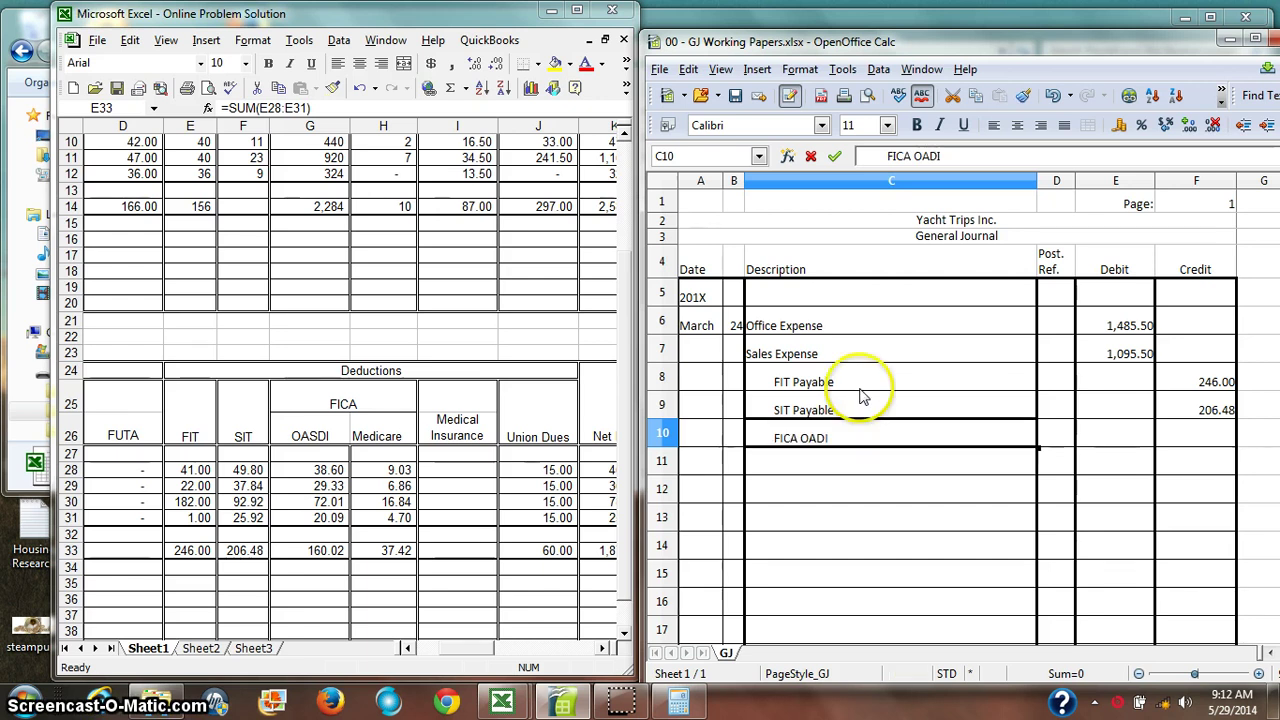
pyautogui.click(803, 451)
pyautogui.click(817, 437)
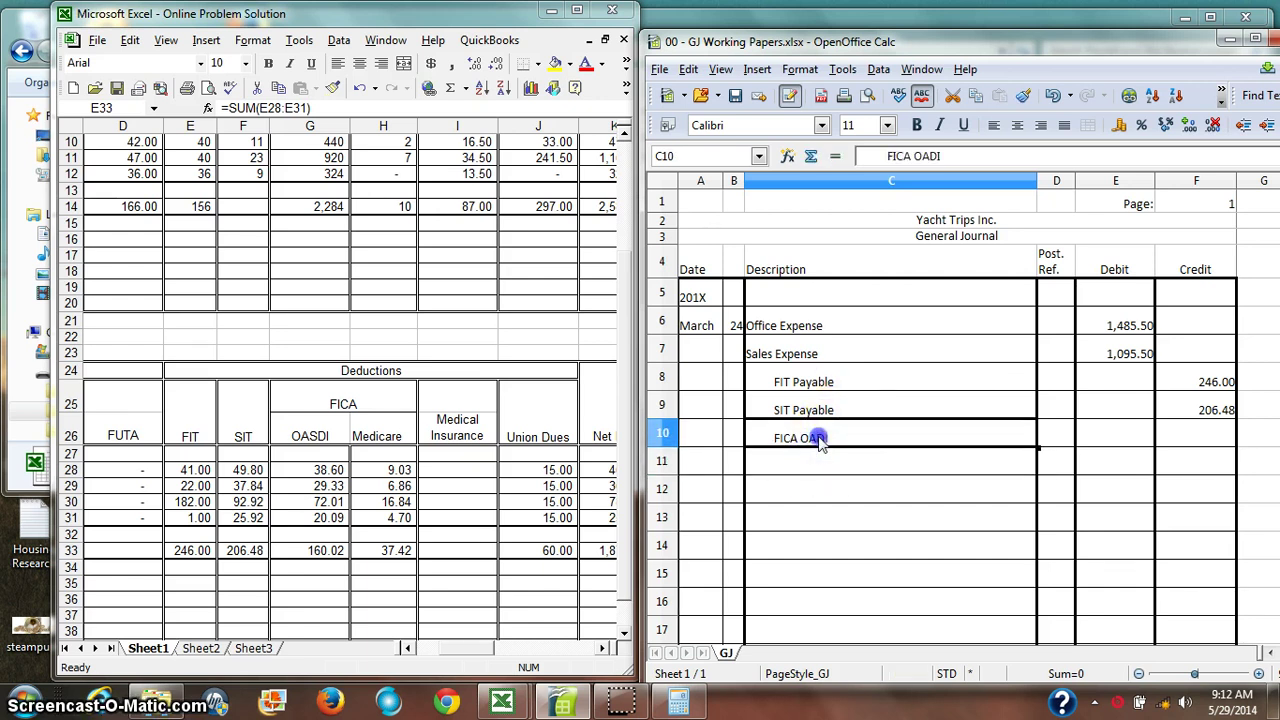
pyautogui.click(930, 156)
pyautogui.write('SIT ')
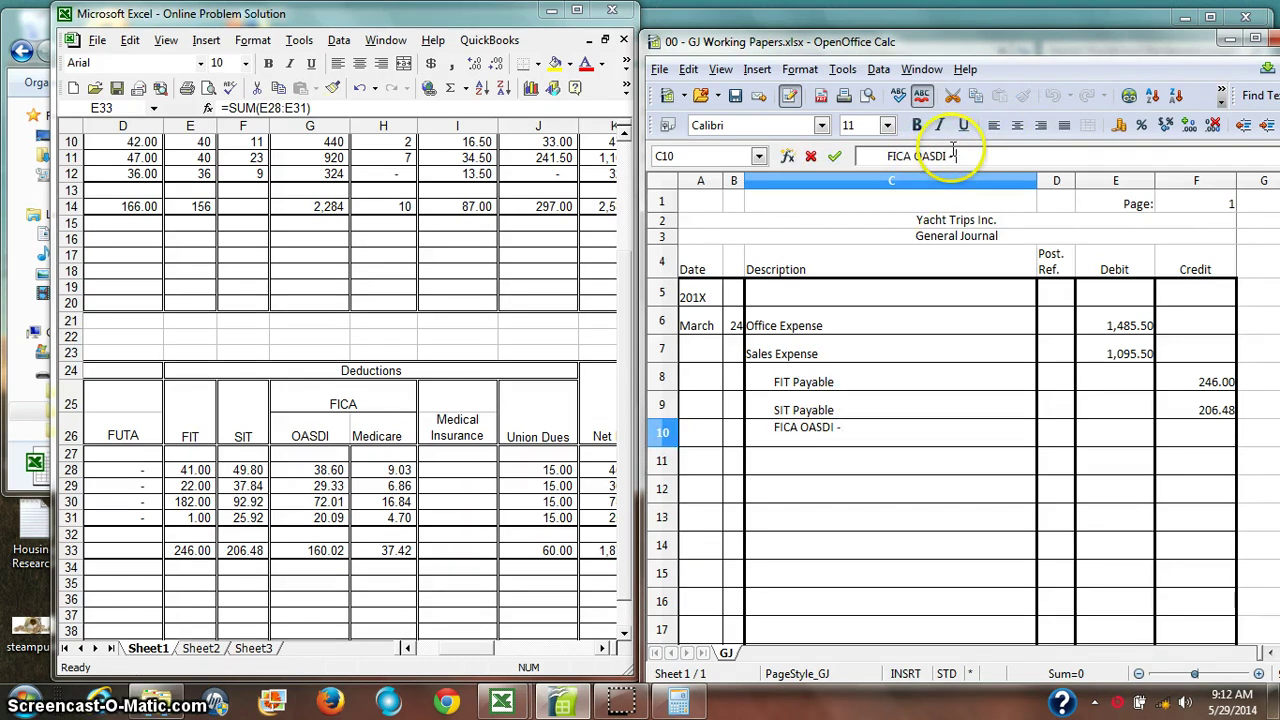
pyautogui.write('Pa')
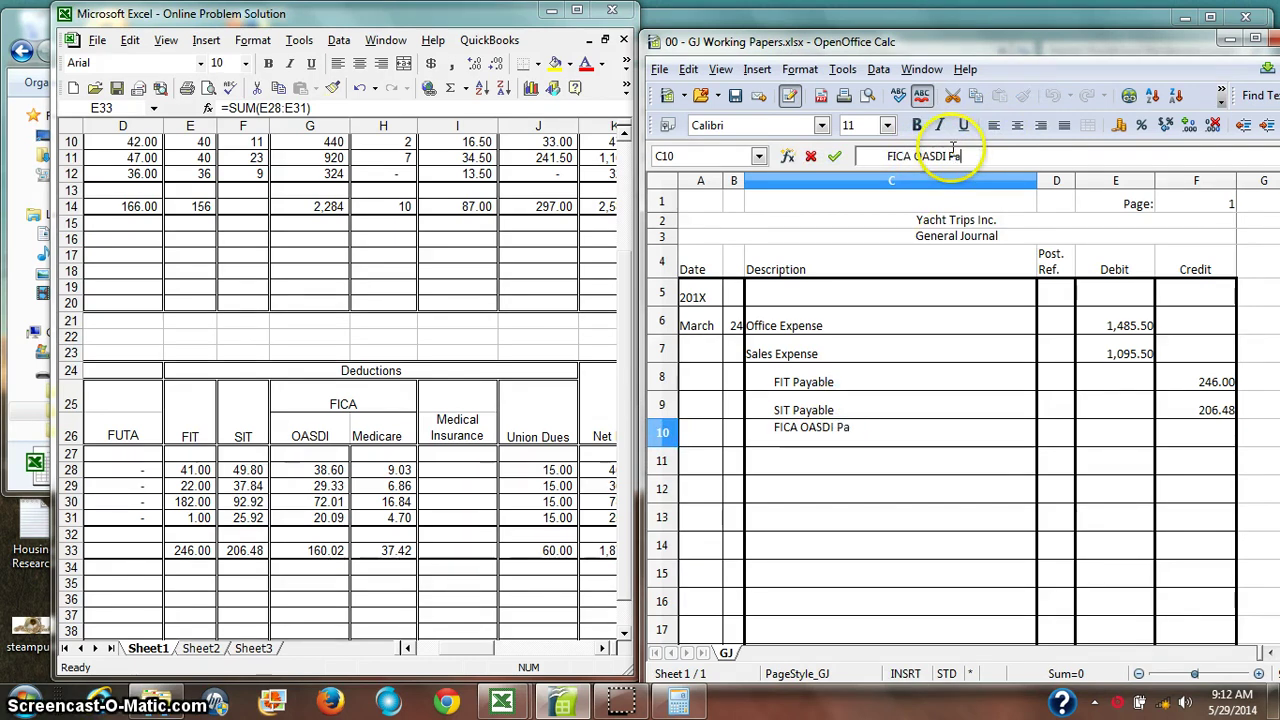
pyautogui.write('yable')
pyautogui.press('Tab')
pyautogui.press('Tab')
pyautogui.press('Tab')
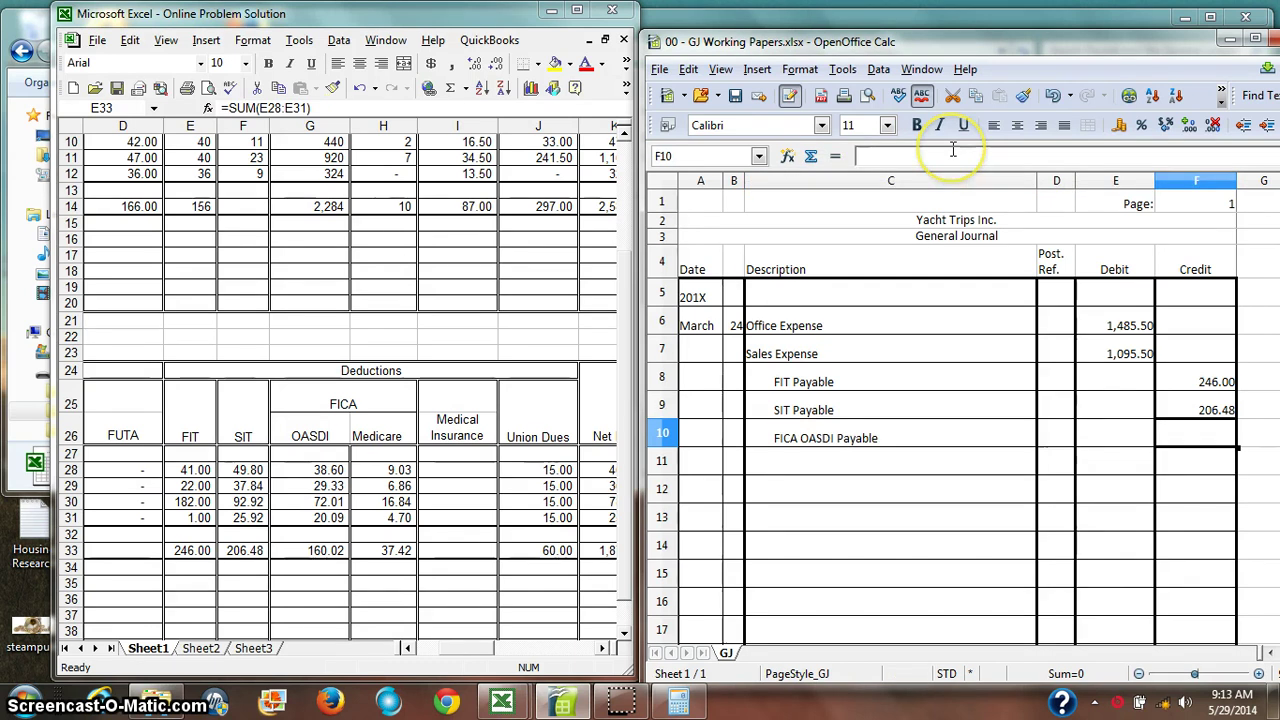
pyautogui.write('160.02')
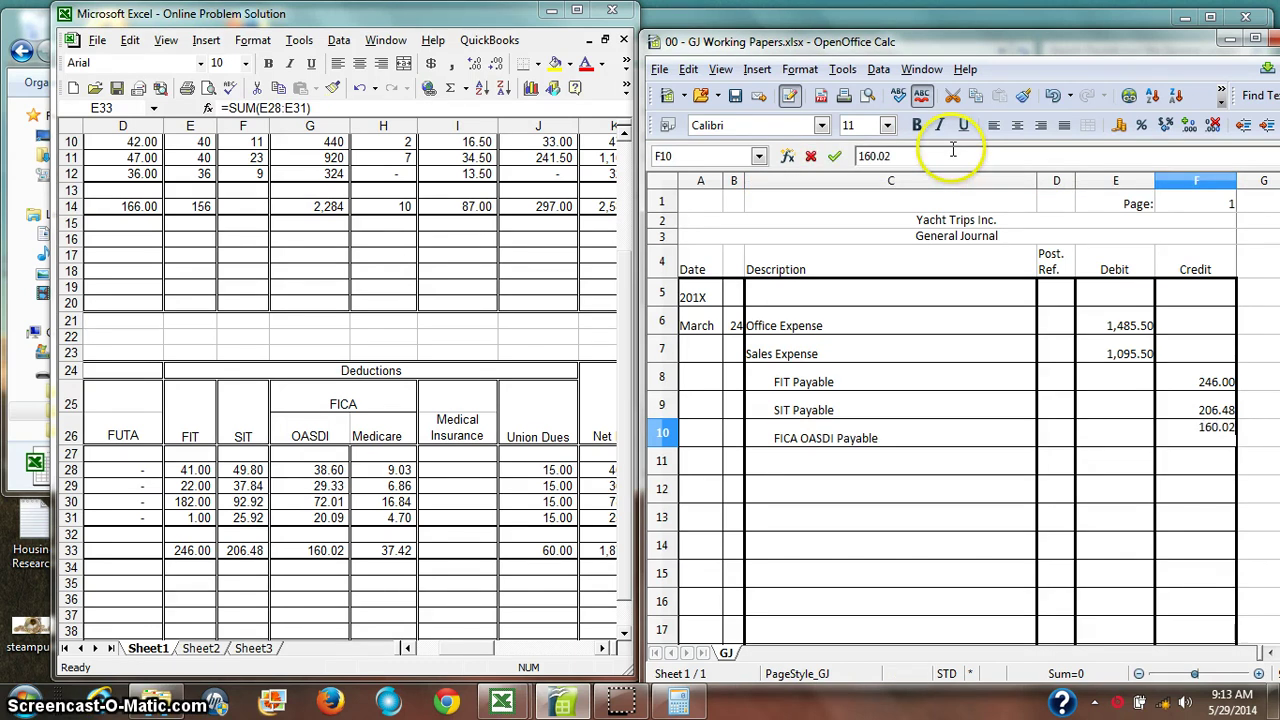
pyautogui.press('Return')
# Step: Credit FICA Medicare Payable 37.42, rejecting the autocomplete suggestion
pyautogui.write('F')
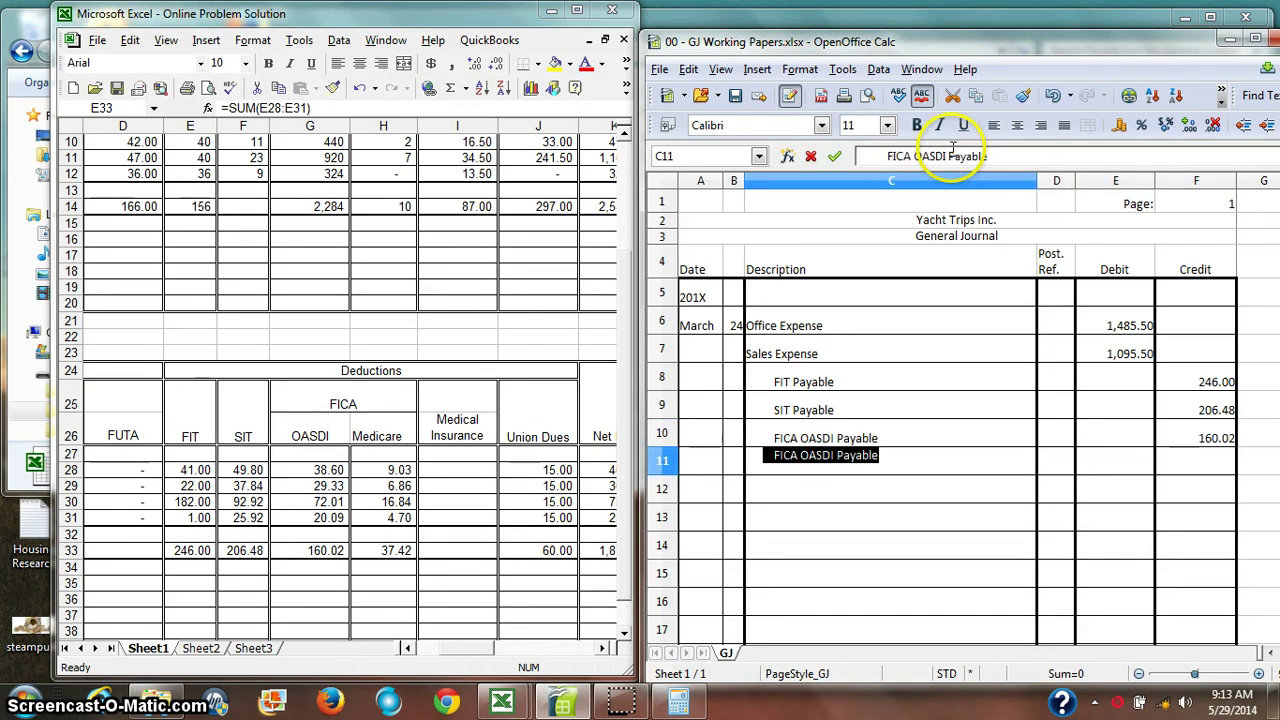
pyautogui.press('BackSpace')
pyautogui.write('FI')
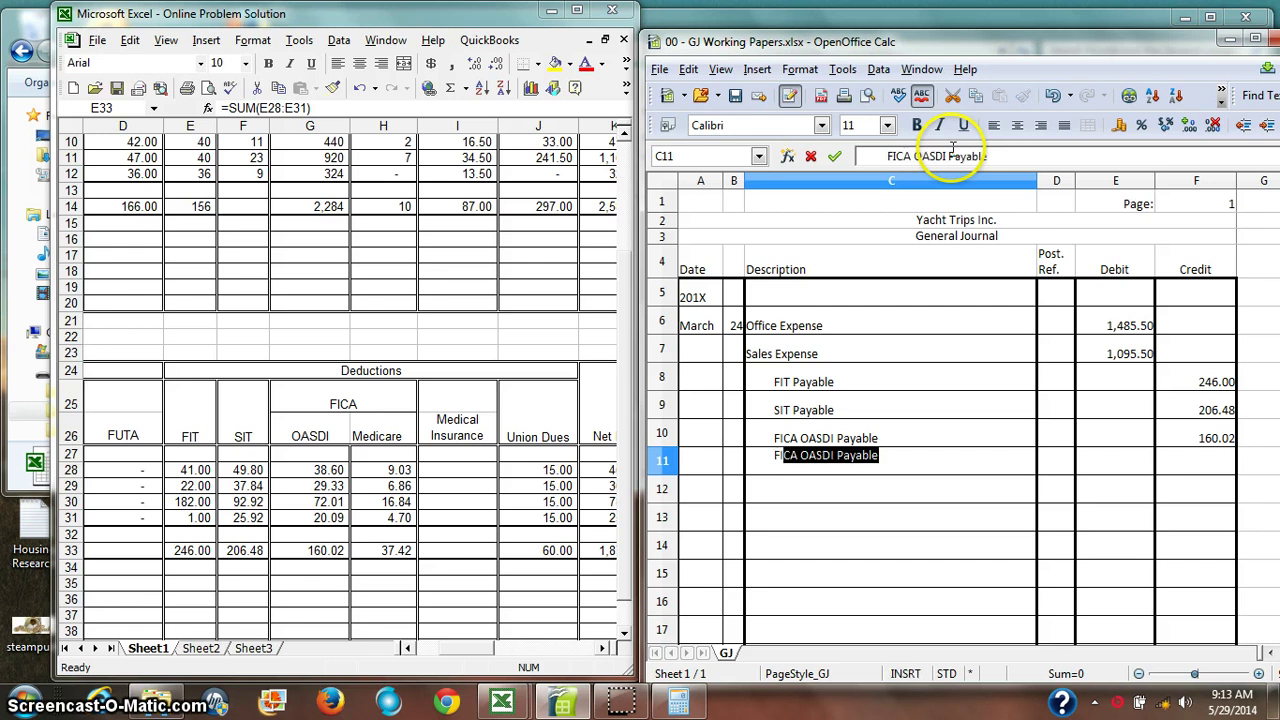
pyautogui.write('CA ')
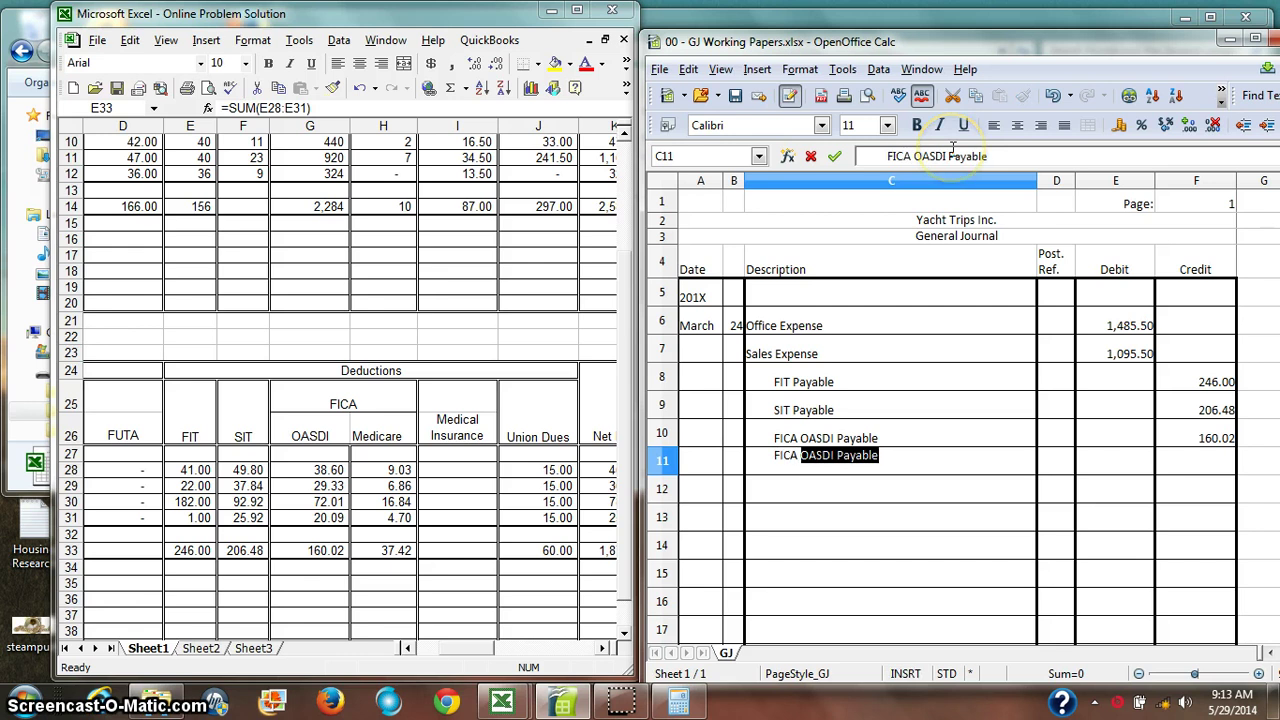
pyautogui.write('Medicare ')
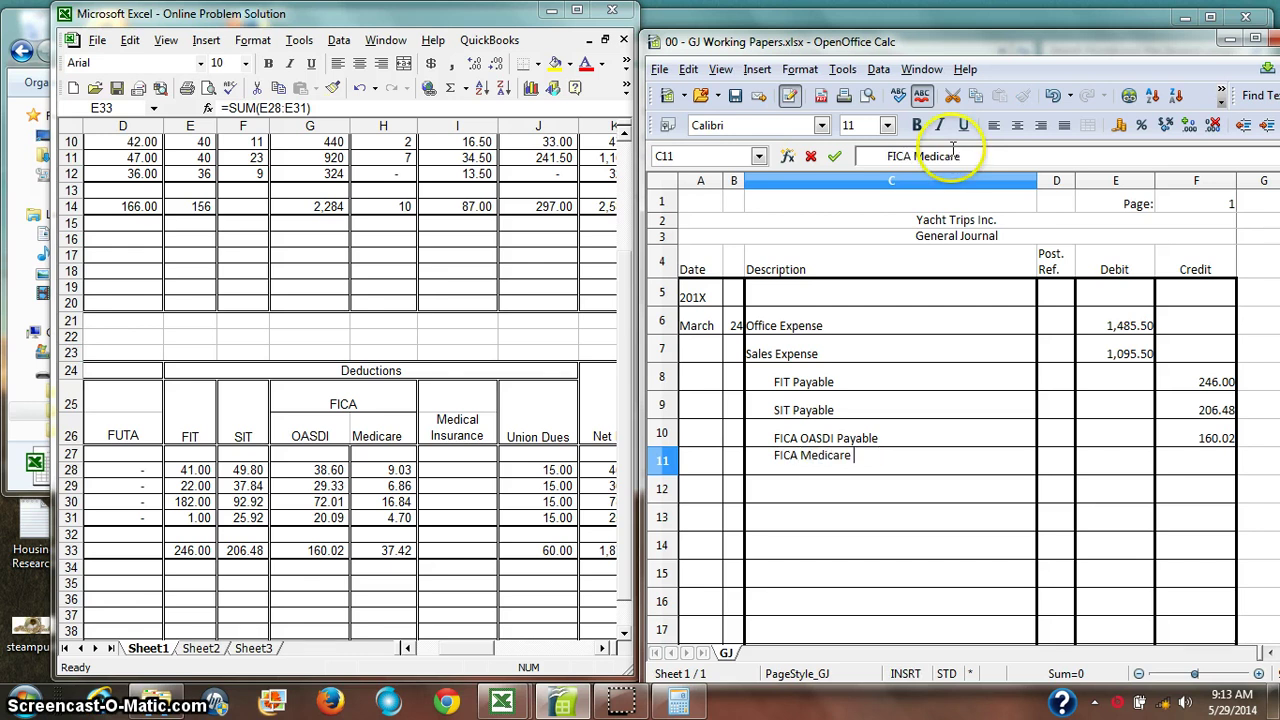
pyautogui.write('P')
pyautogui.press('Tab')
pyautogui.press('Tab')
pyautogui.press('Tab')
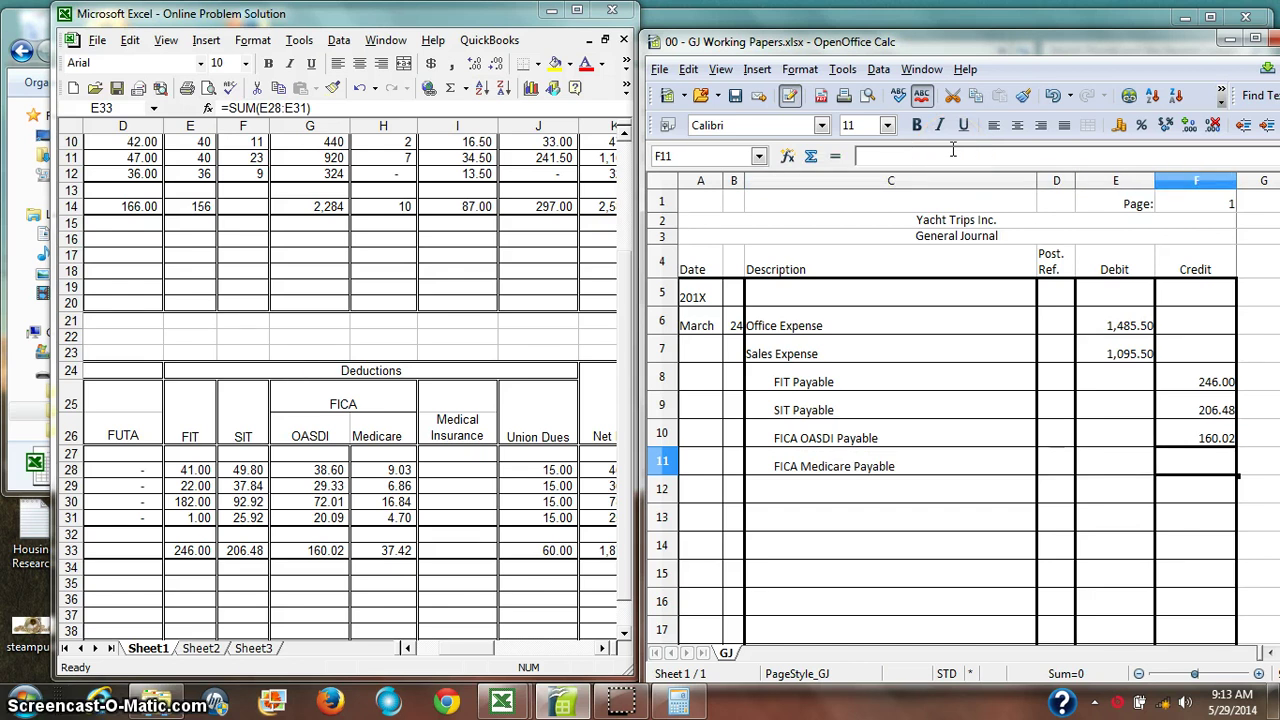
pyautogui.write('37.42')
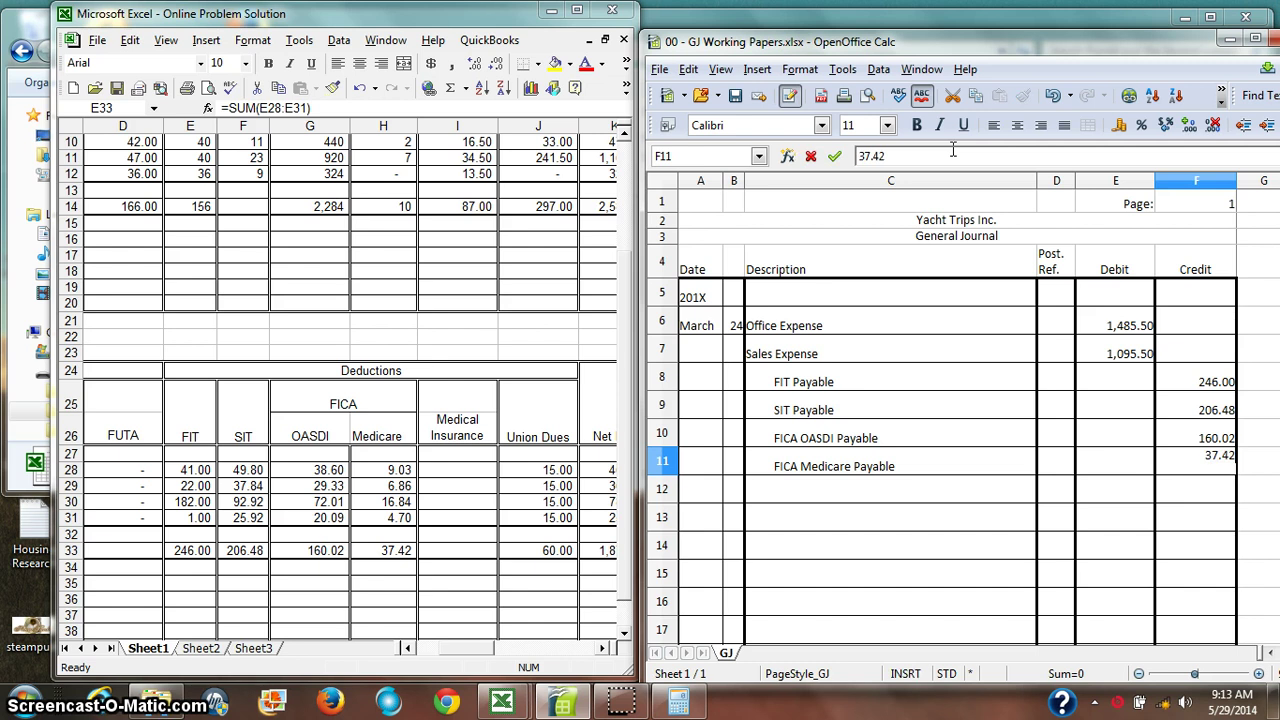
pyautogui.press('Return')
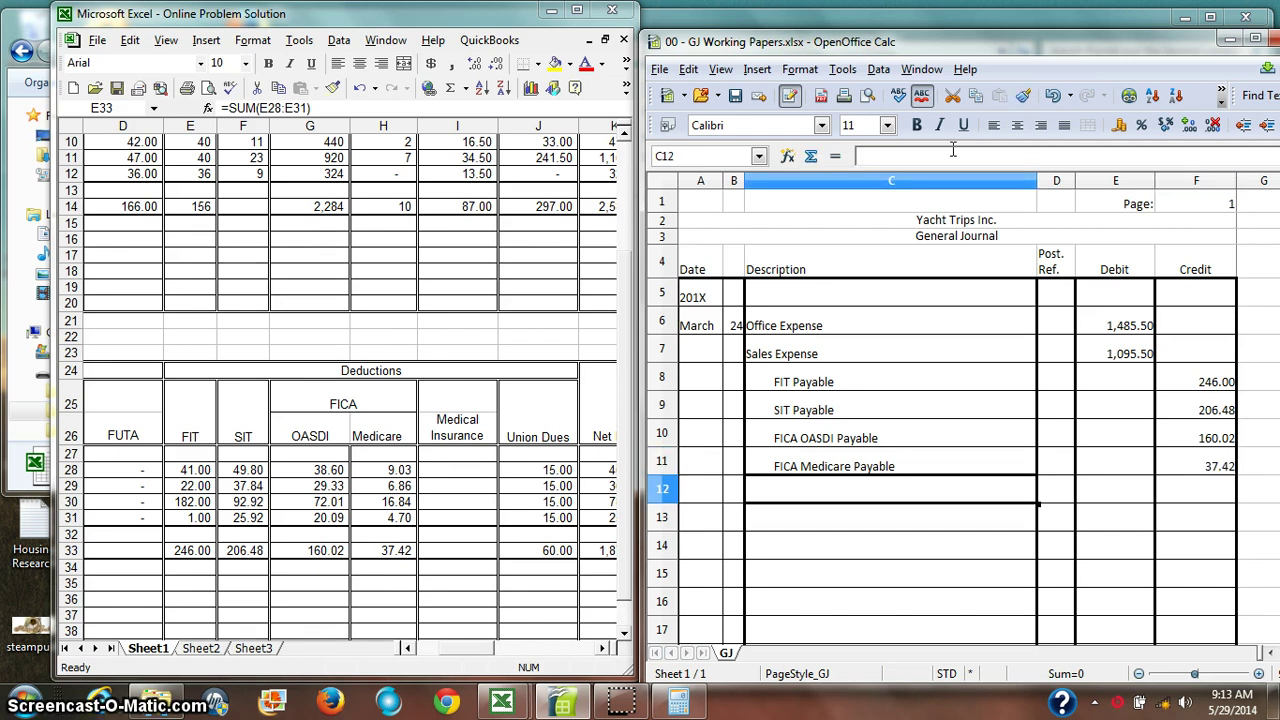
# Step: Enter the Union Dues Payable description in row 12
pyautogui.write('F')
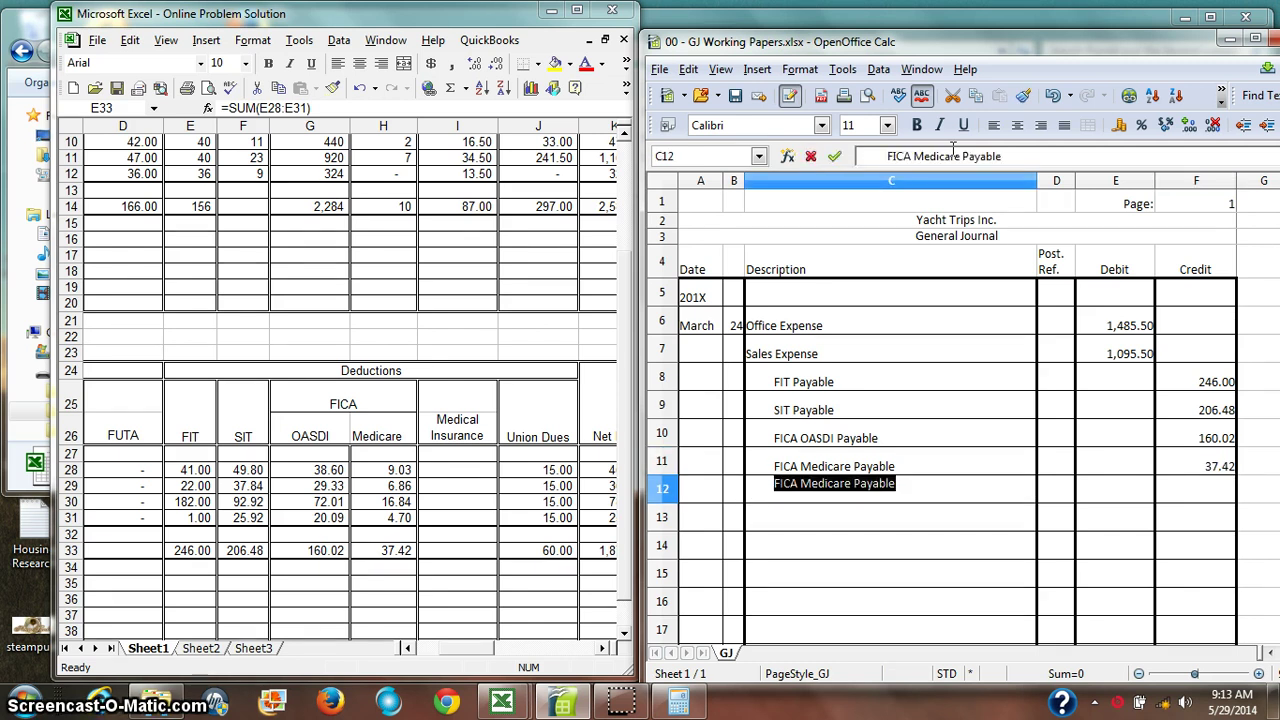
pyautogui.press('BackSpace')
pyautogui.press('BackSpace')
pyautogui.write('Union Dues')
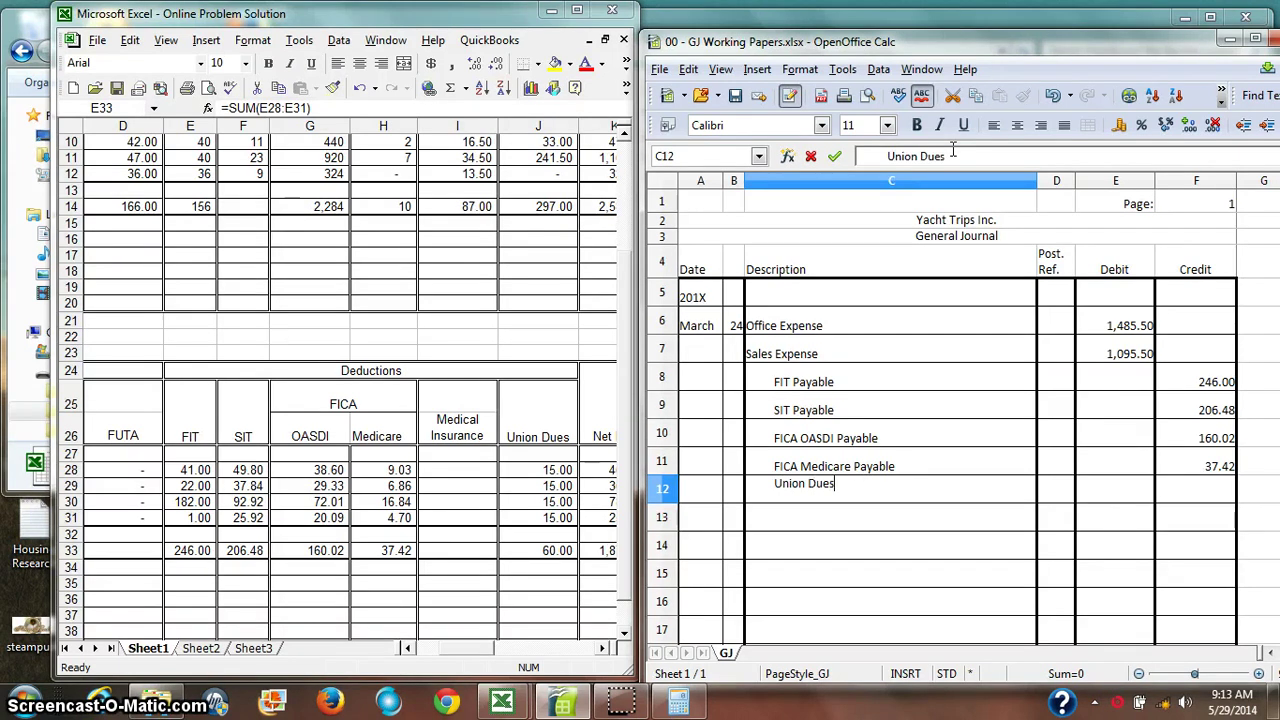
pyautogui.press('Tab')
pyautogui.press('Tab')
pyautogui.press('Tab')
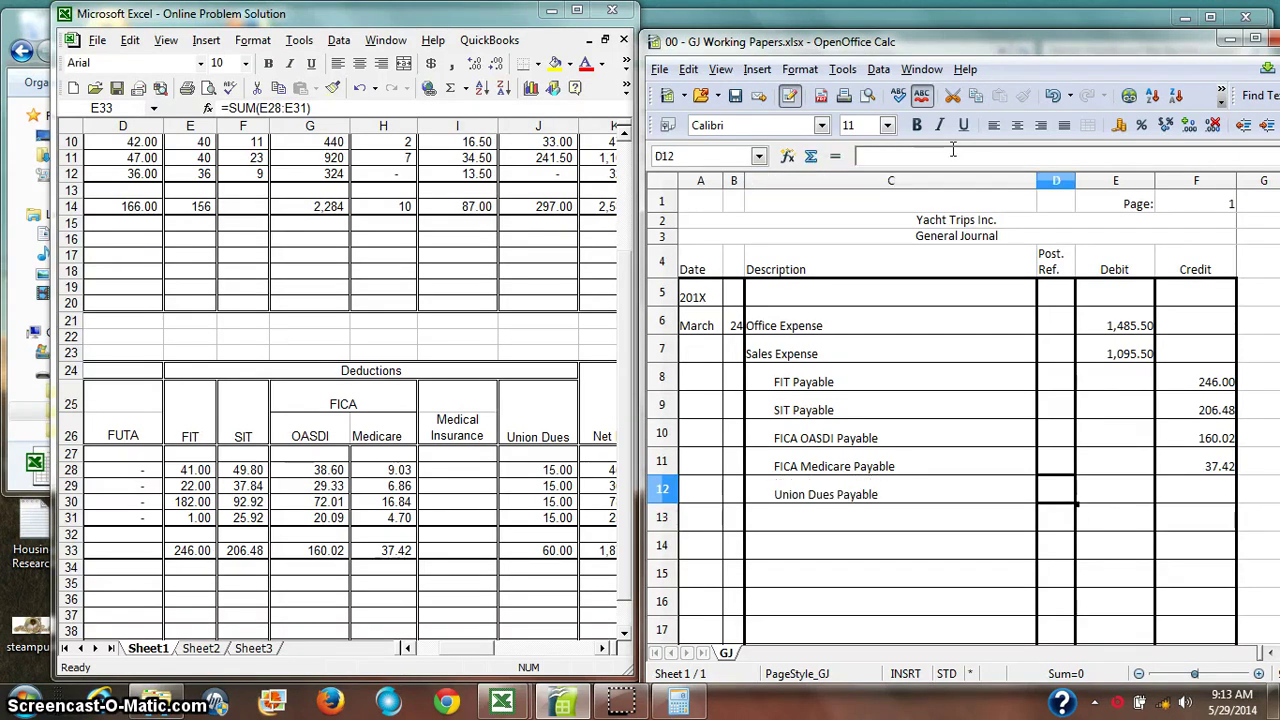
# Step: Credit Union Dues Payable 60.00 and check the 1,871.07 Net Pay total in Excel
pyautogui.write('60')
pyautogui.press('Return')
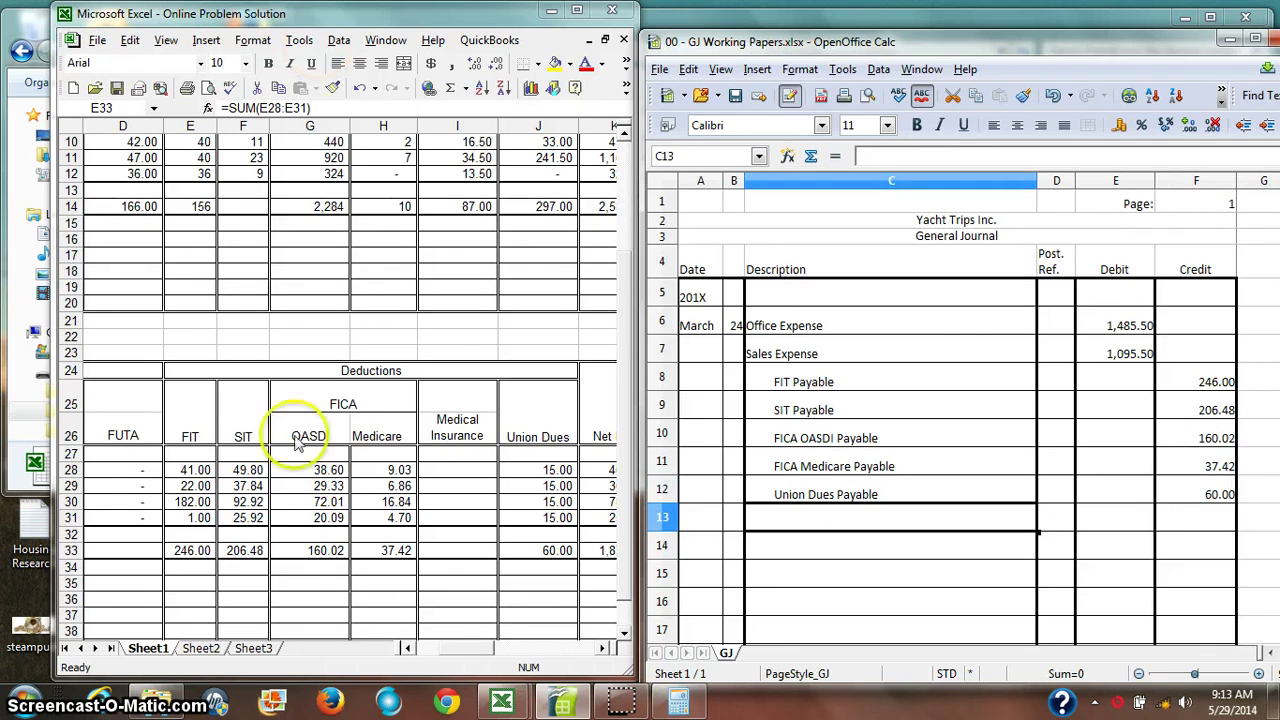
pyautogui.click(381, 452)
pyautogui.click(603, 648)
pyautogui.click(603, 648)
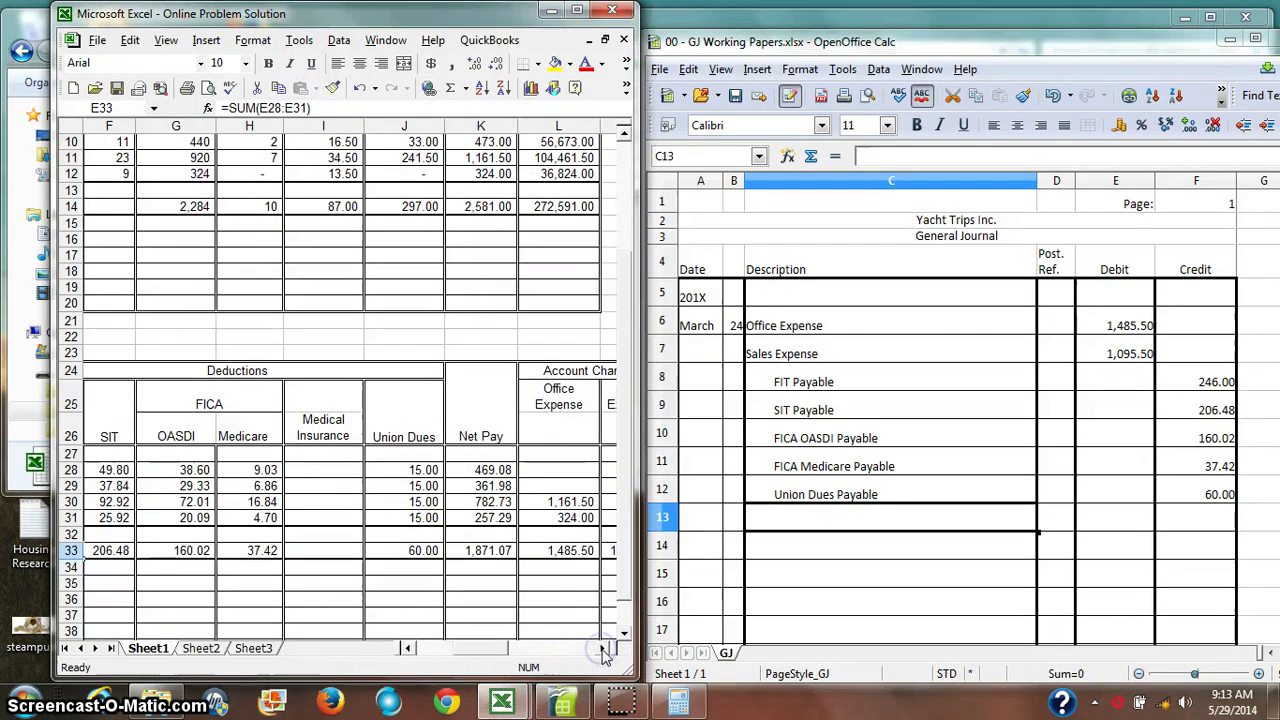
pyautogui.click(466, 551)
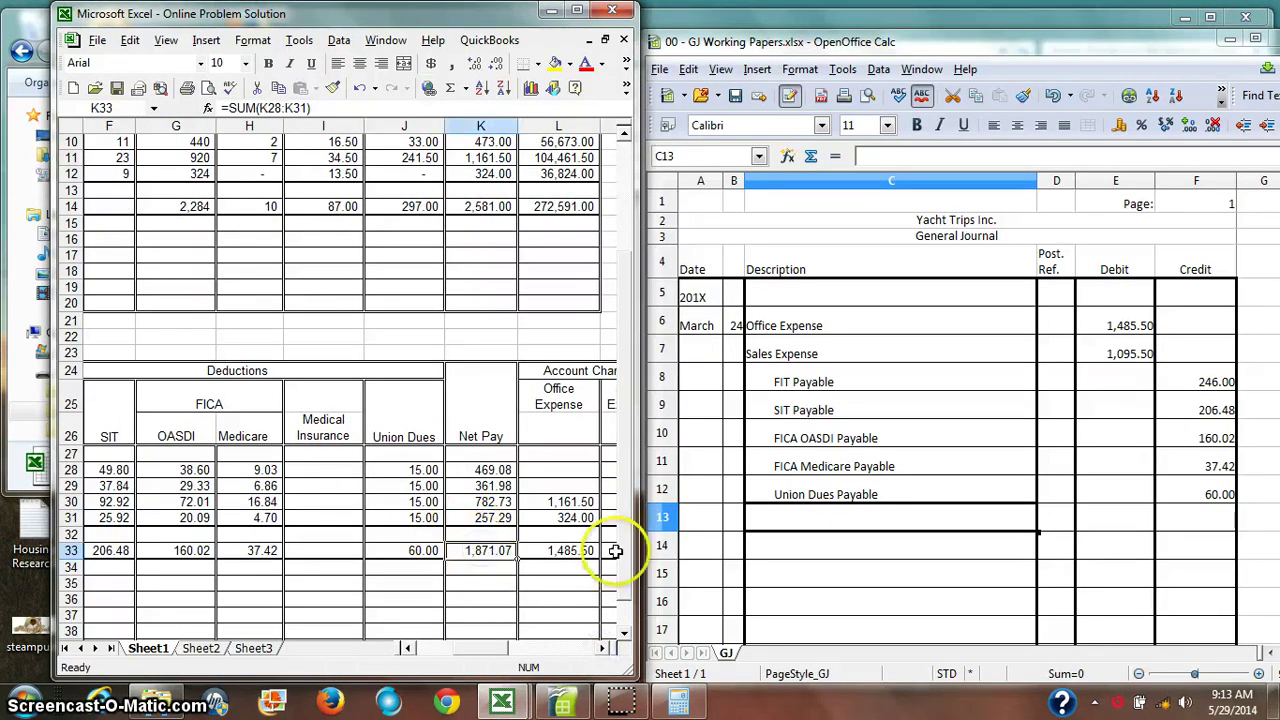
# Step: Credit Wages and Salaries Payable 1871.07 in row 13
pyautogui.click(797, 520)
pyautogui.write('F')
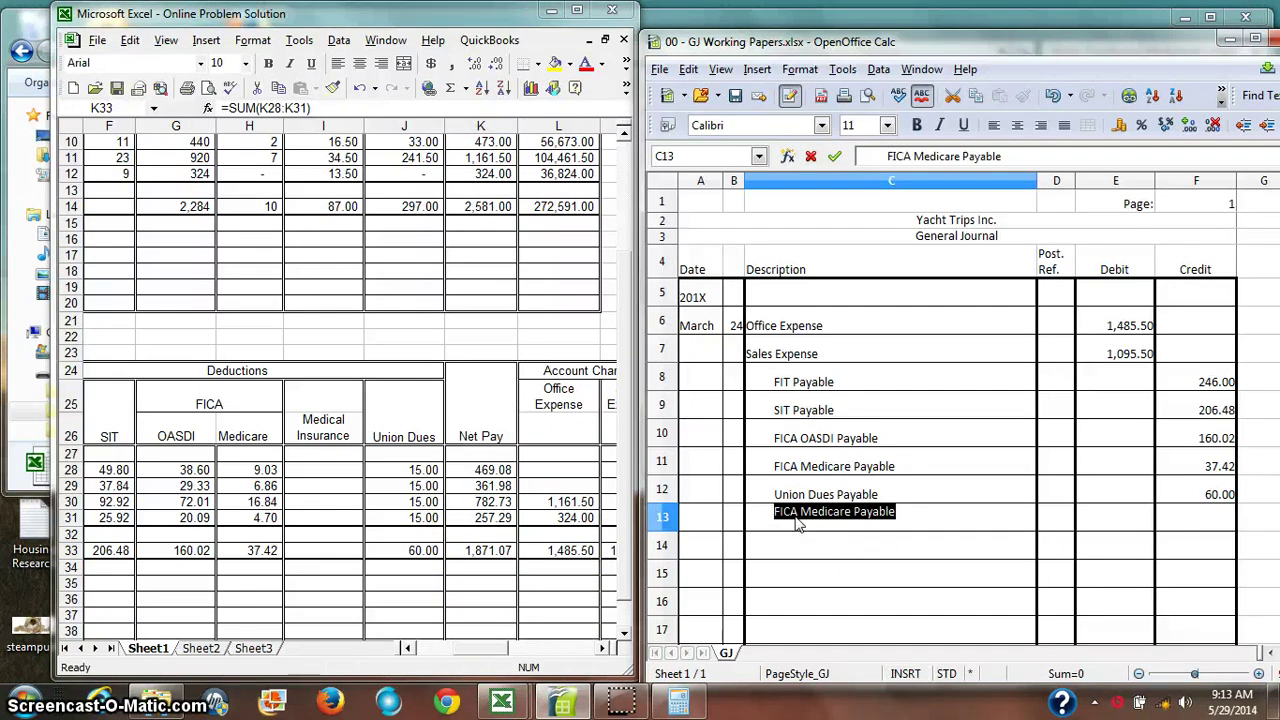
pyautogui.write('      Wages')
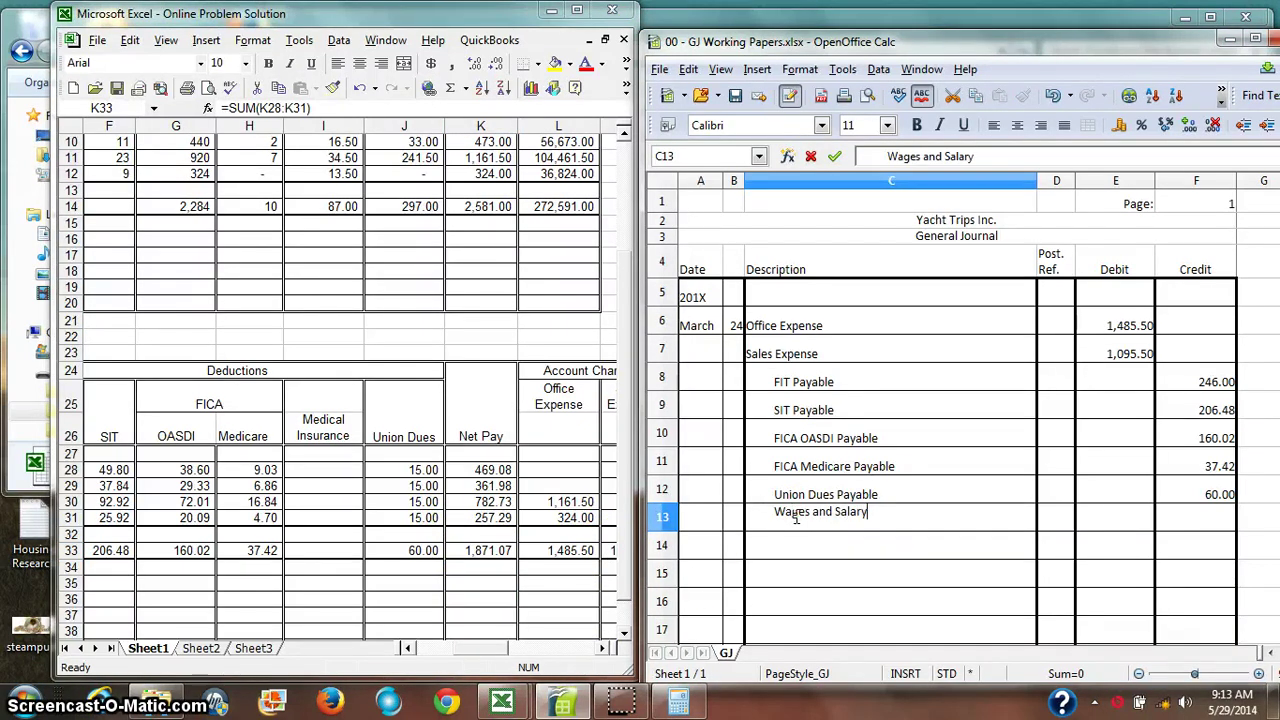
pyautogui.write(' and Salaries Payable')
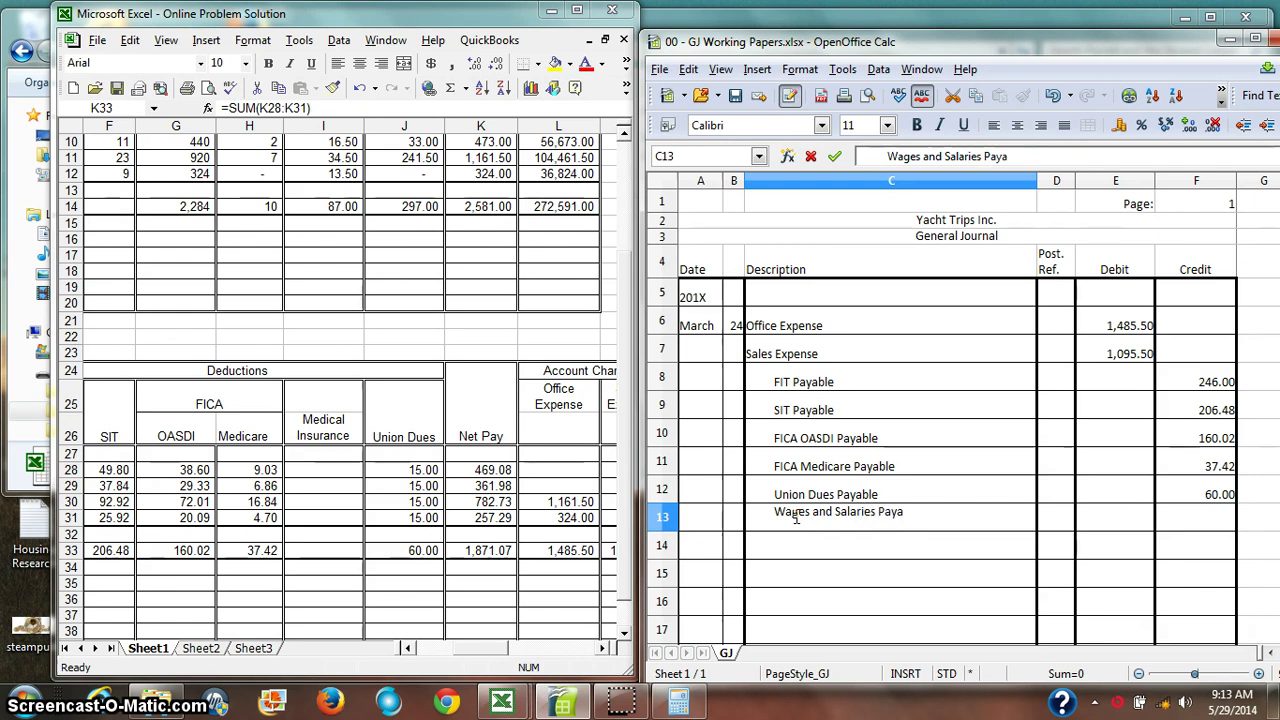
pyautogui.press('Tab')
pyautogui.press('Tab')
pyautogui.press('Tab')
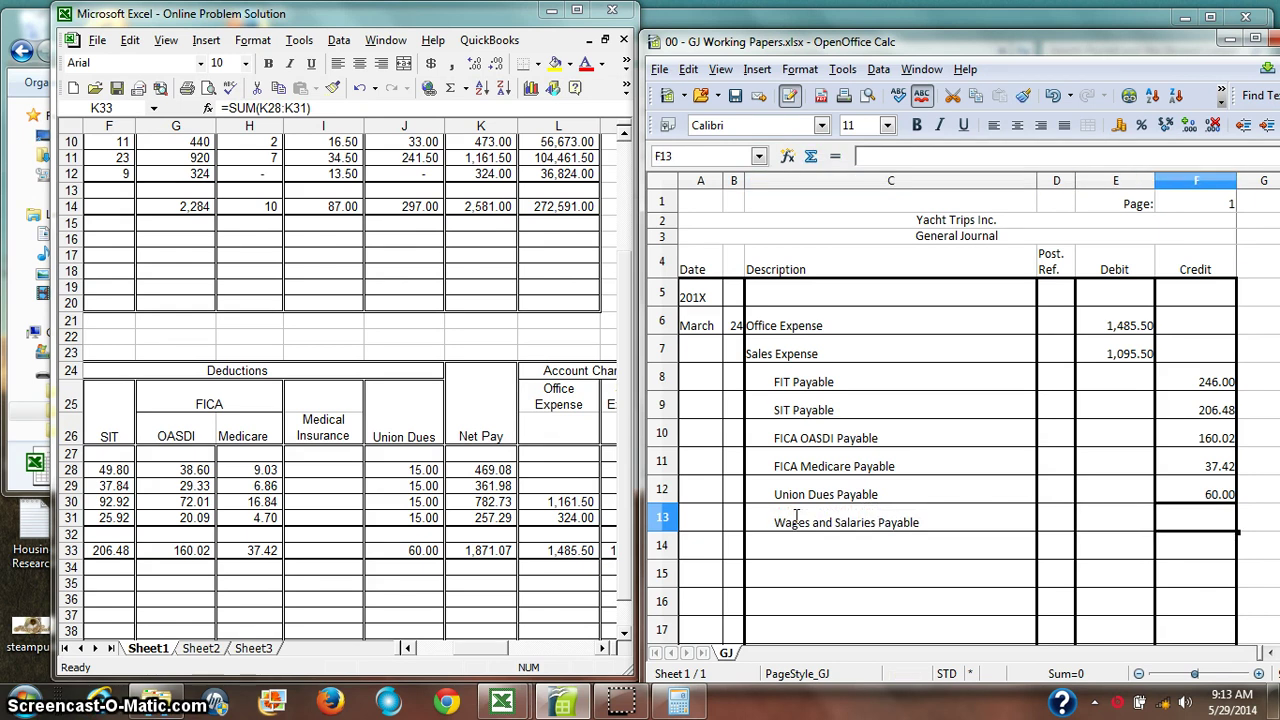
pyautogui.write('1871.')
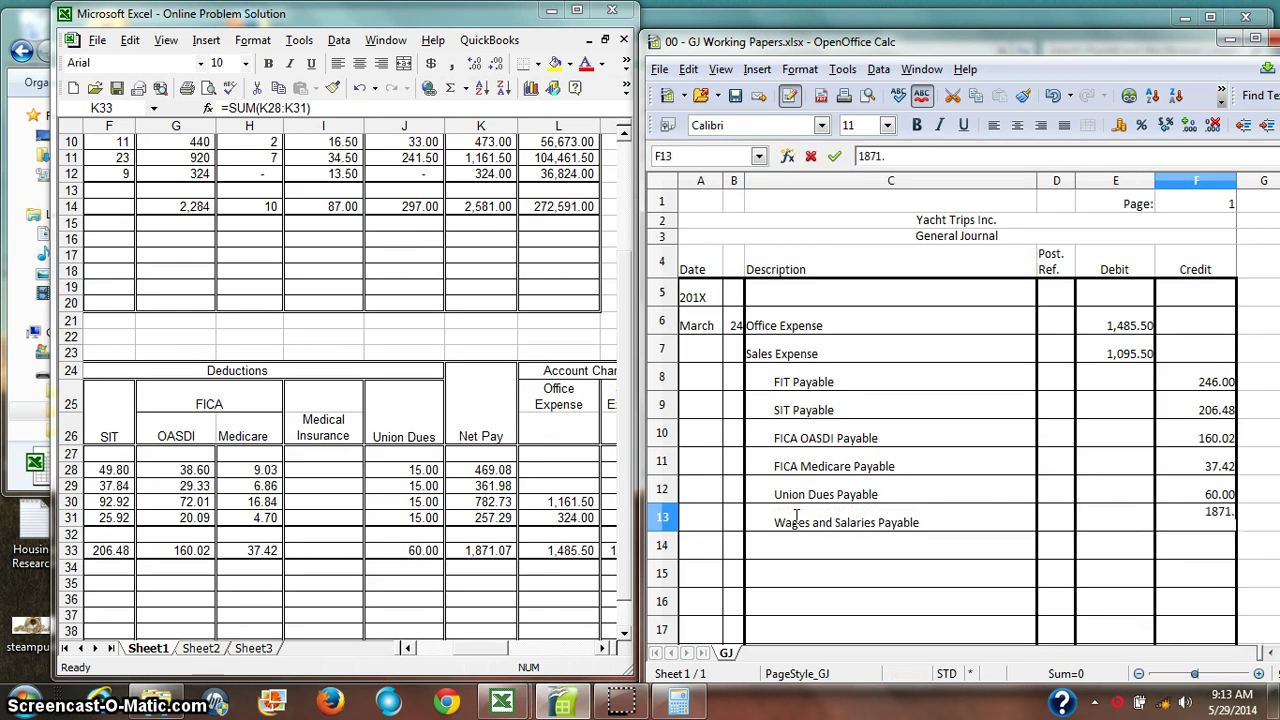
pyautogui.write('07')
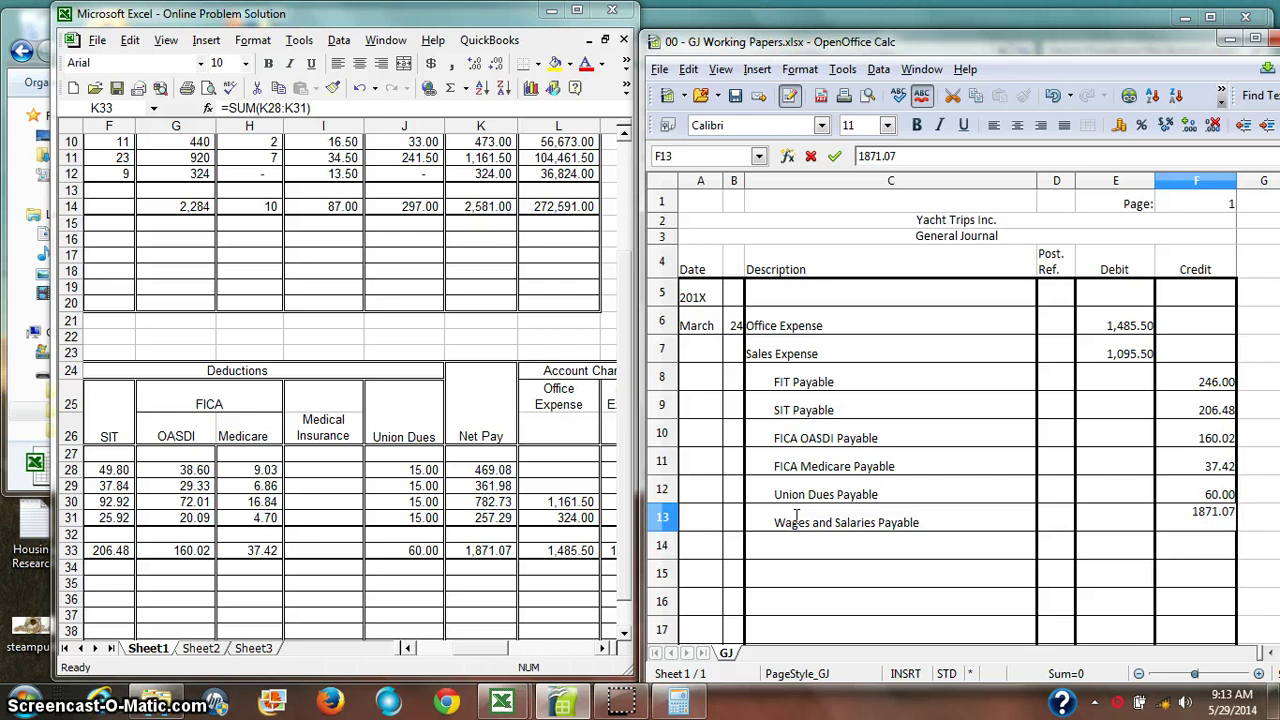
pyautogui.press('Return')
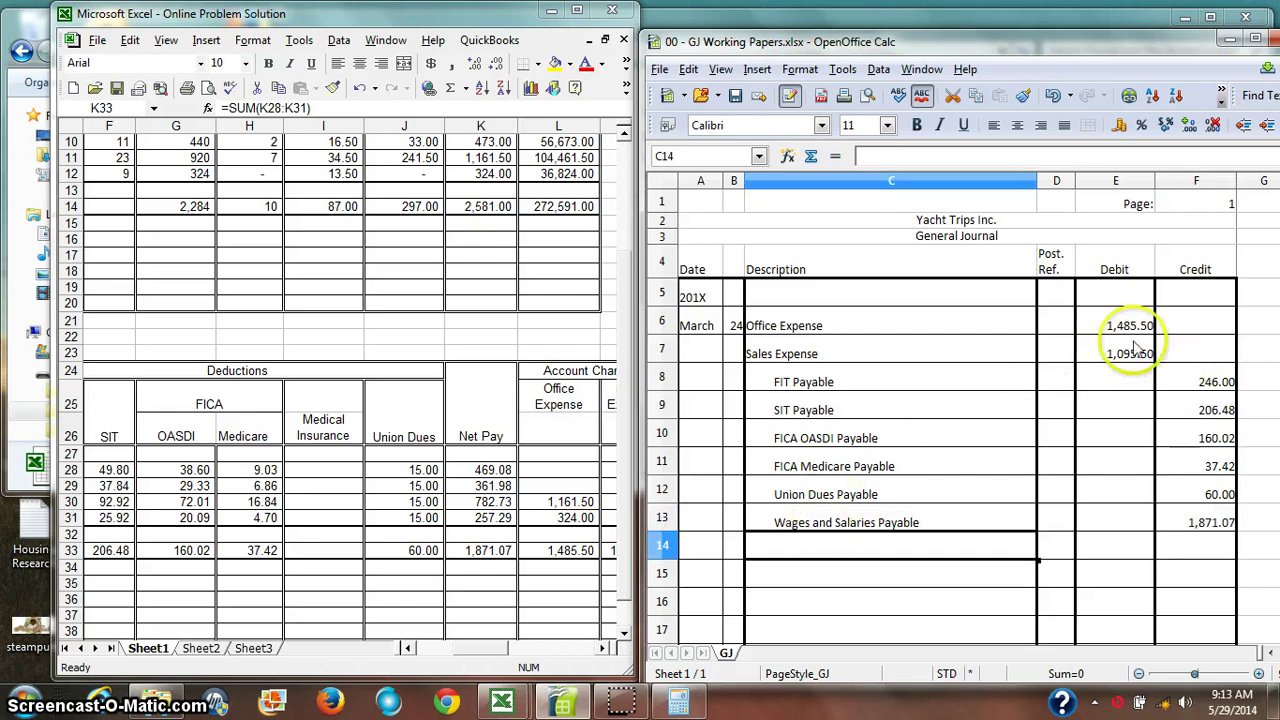
pyautogui.moveTo(1125, 325); pyautogui.dragTo(1135, 352)
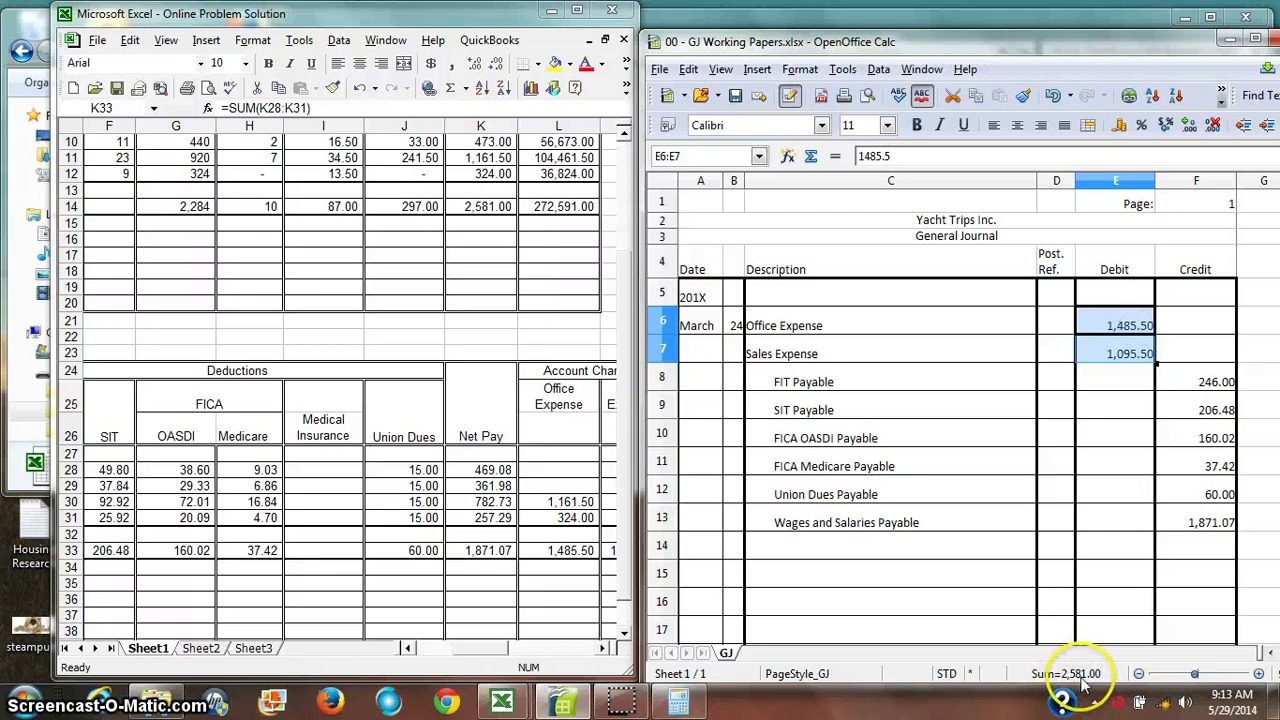
pyautogui.click(1212, 383)
pyautogui.moveTo(1203, 521); pyautogui.dragTo(1200, 381)
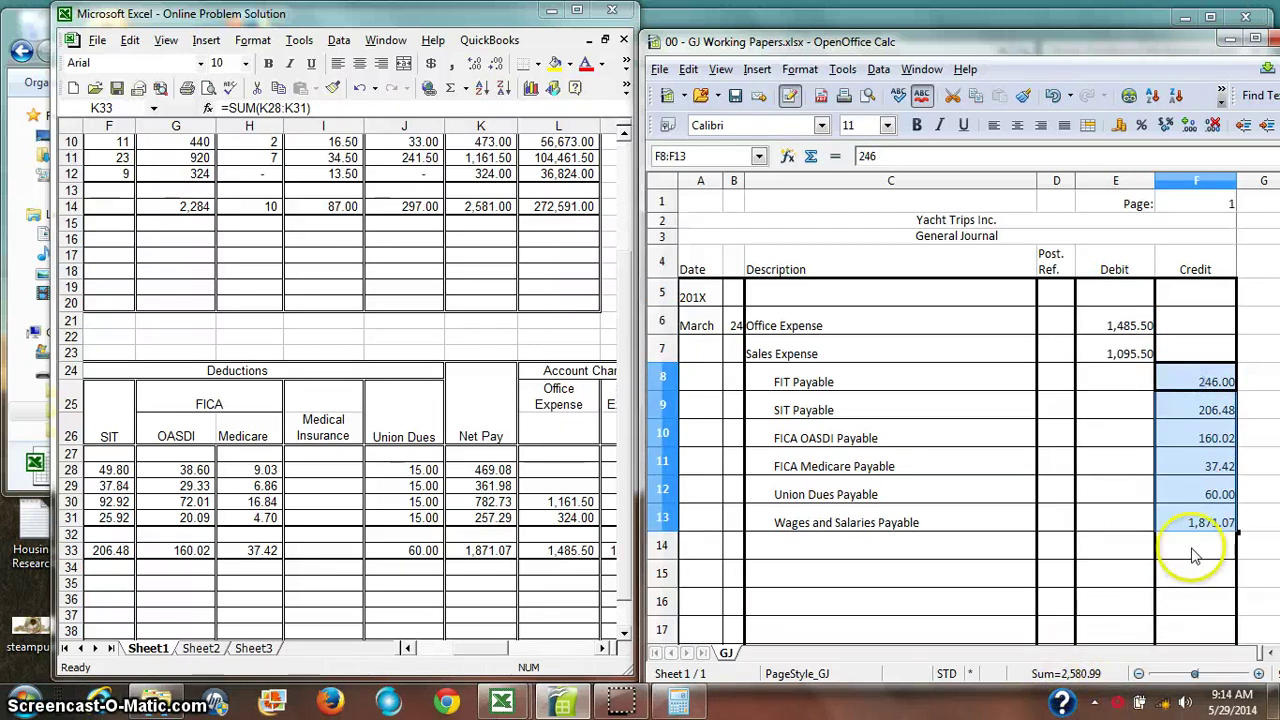
pyautogui.click(495, 549)
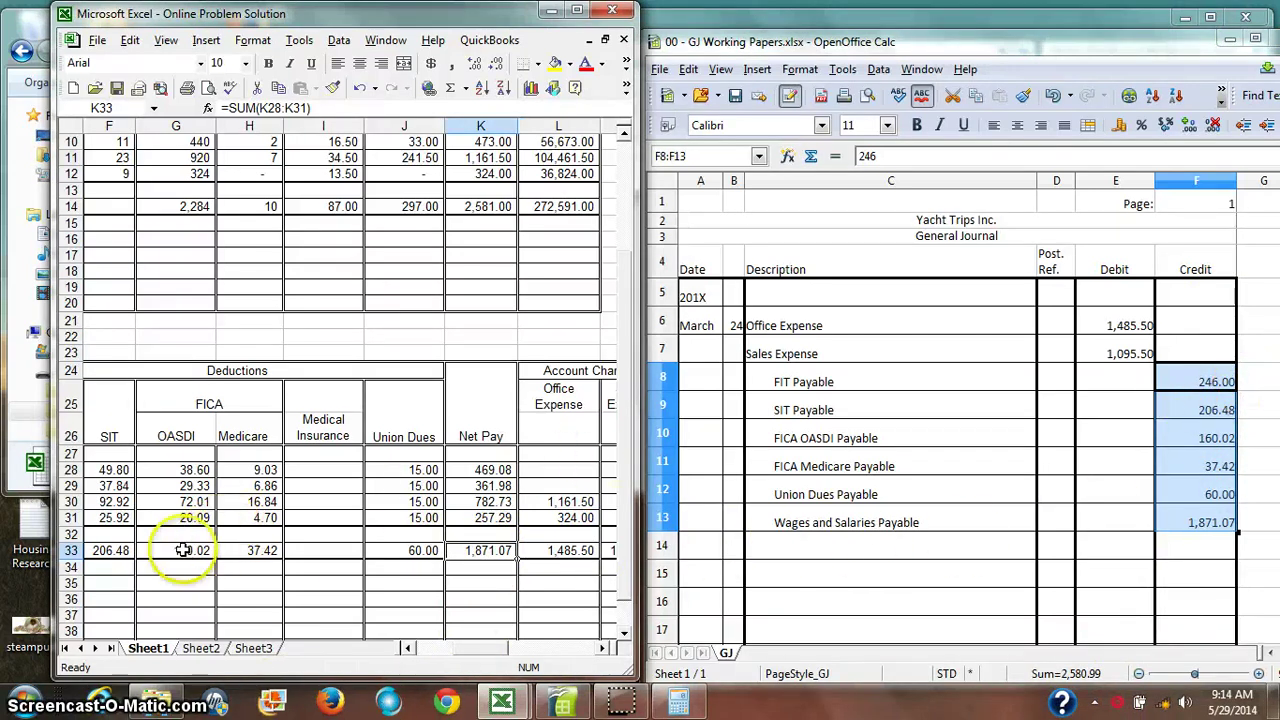
pyautogui.click(110, 565)
pyautogui.press('Up')
pyautogui.press('Left')
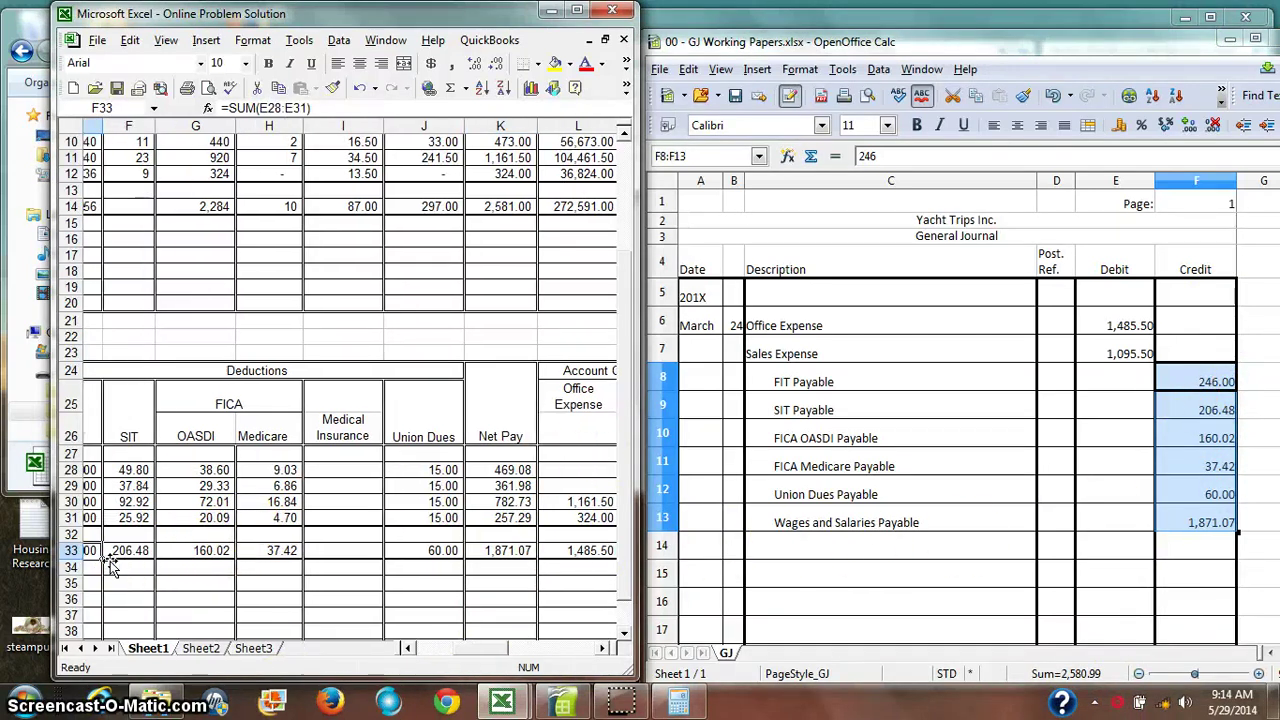
pyautogui.click(164, 556)
pyautogui.click(222, 552)
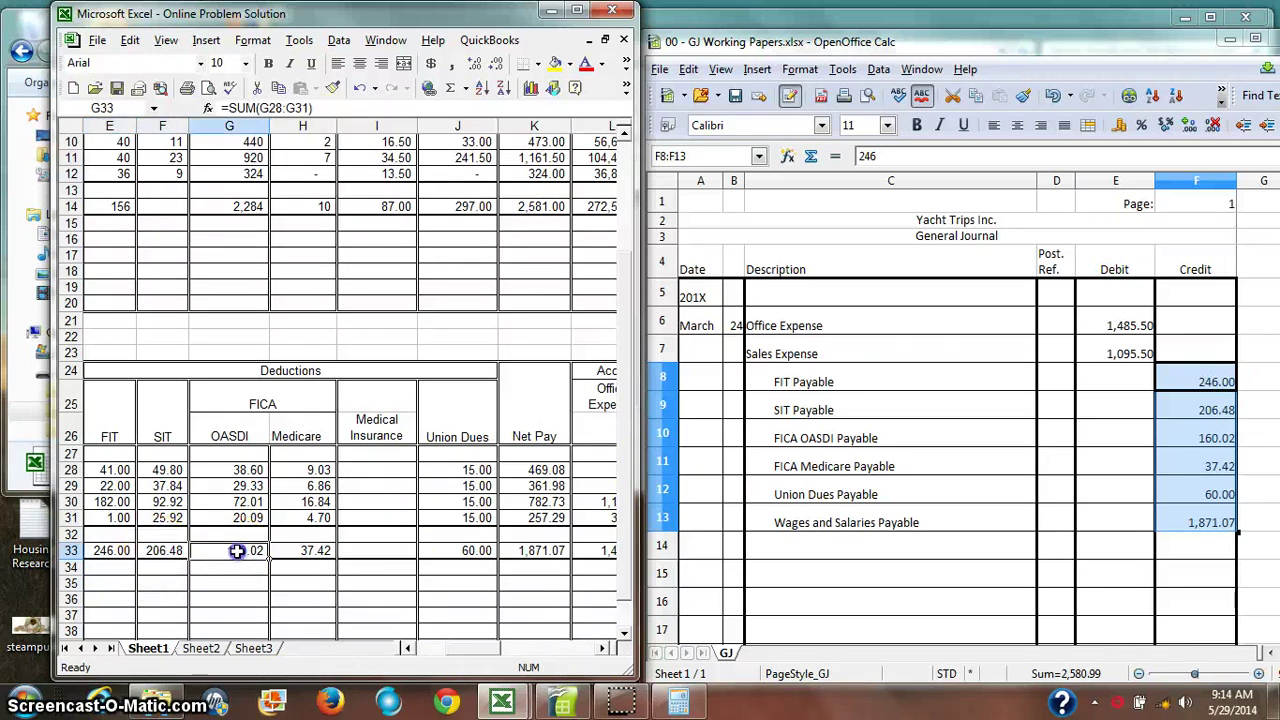
pyautogui.click(299, 553)
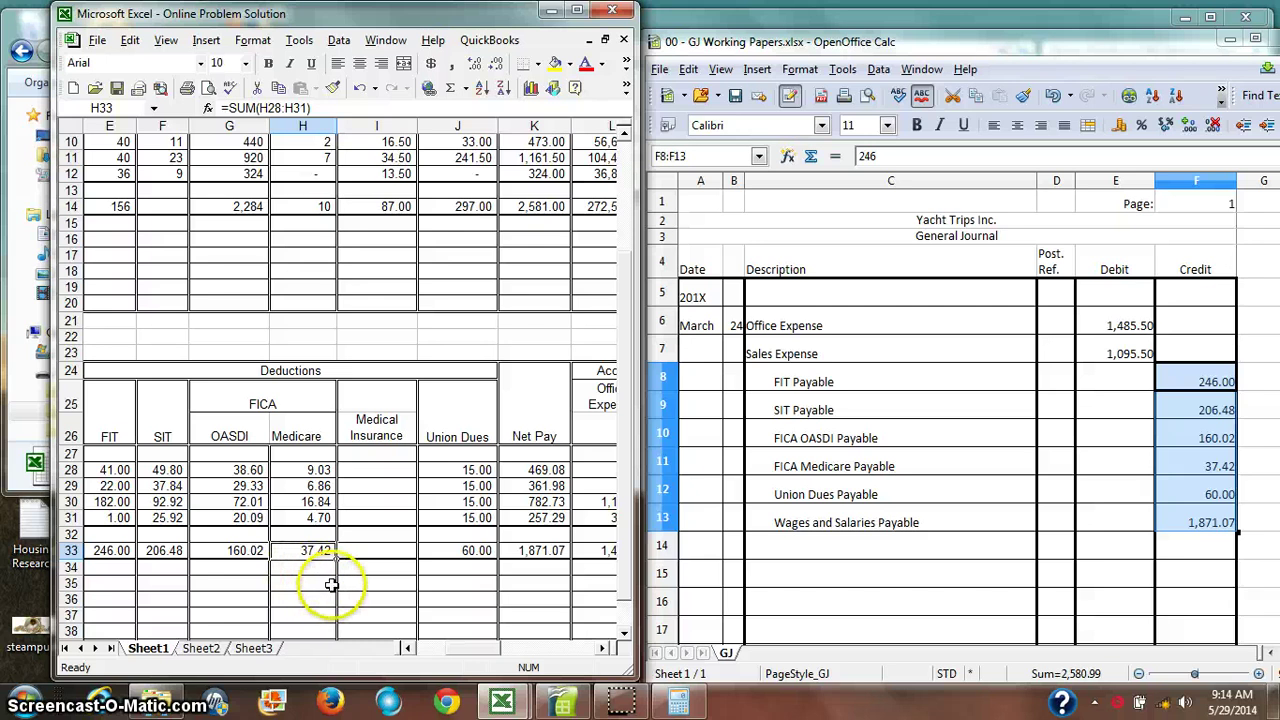
pyautogui.click(474, 551)
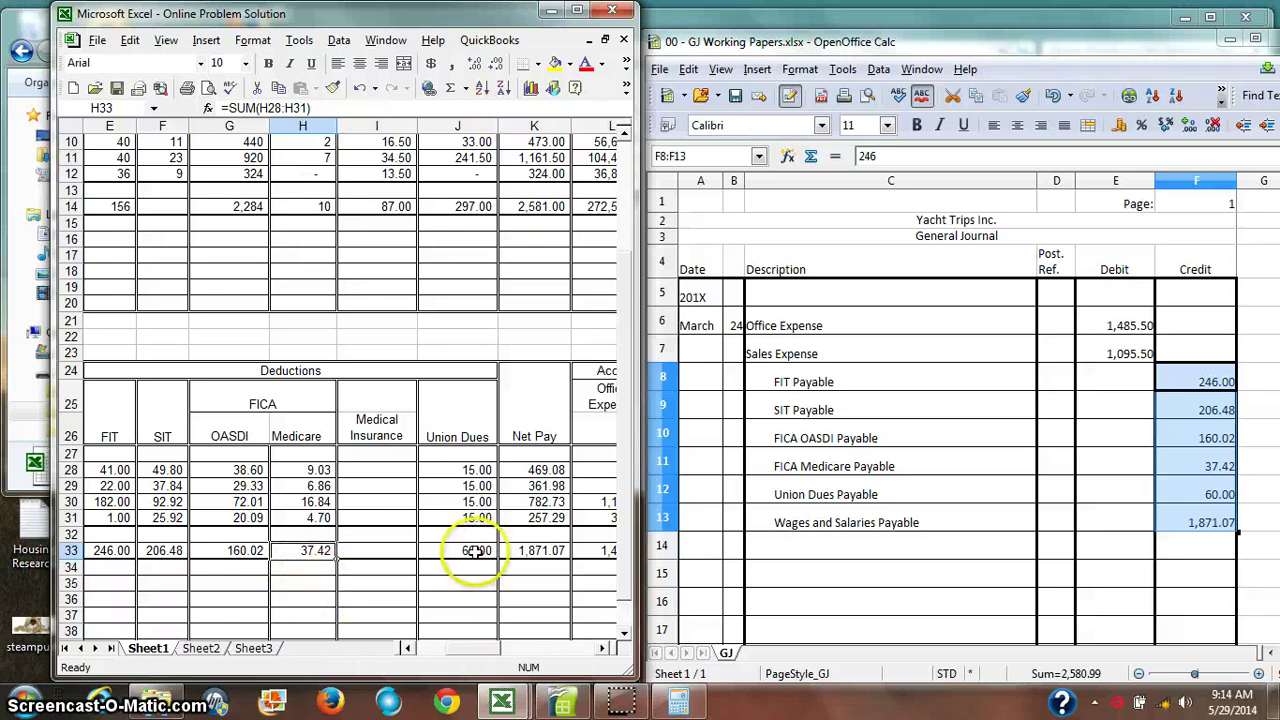
pyautogui.click(533, 552)
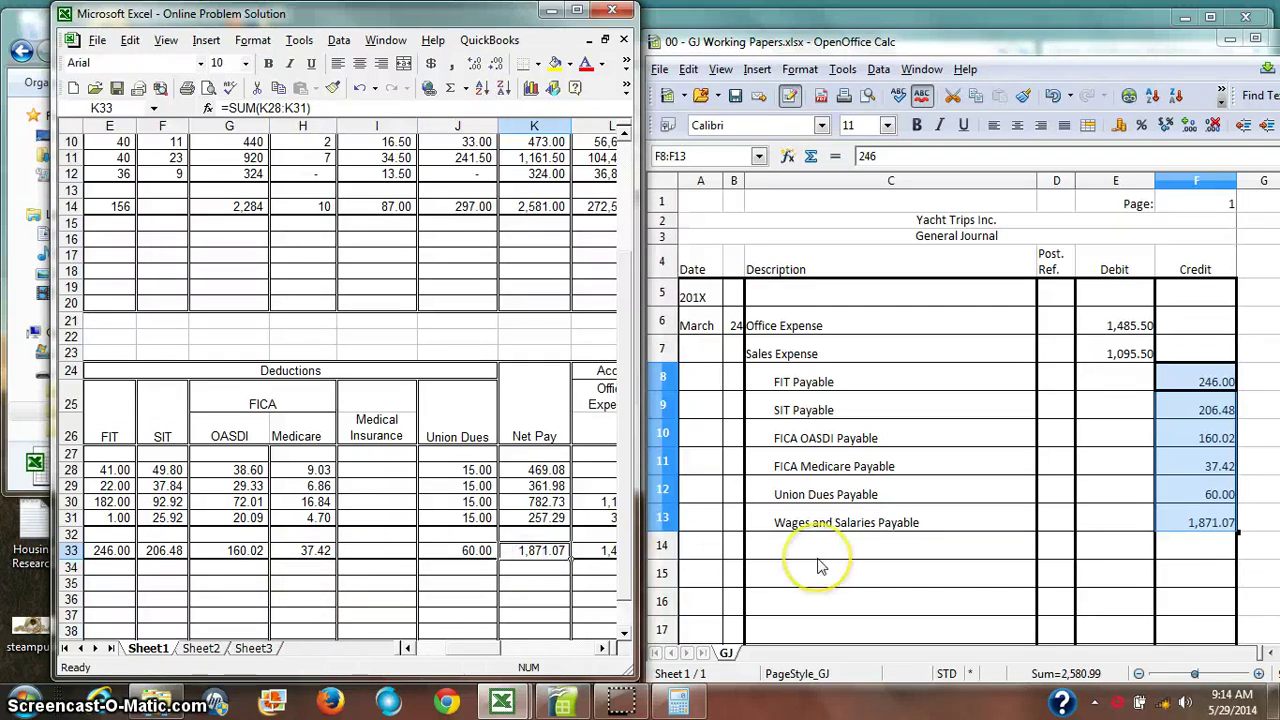
pyautogui.press('Right')
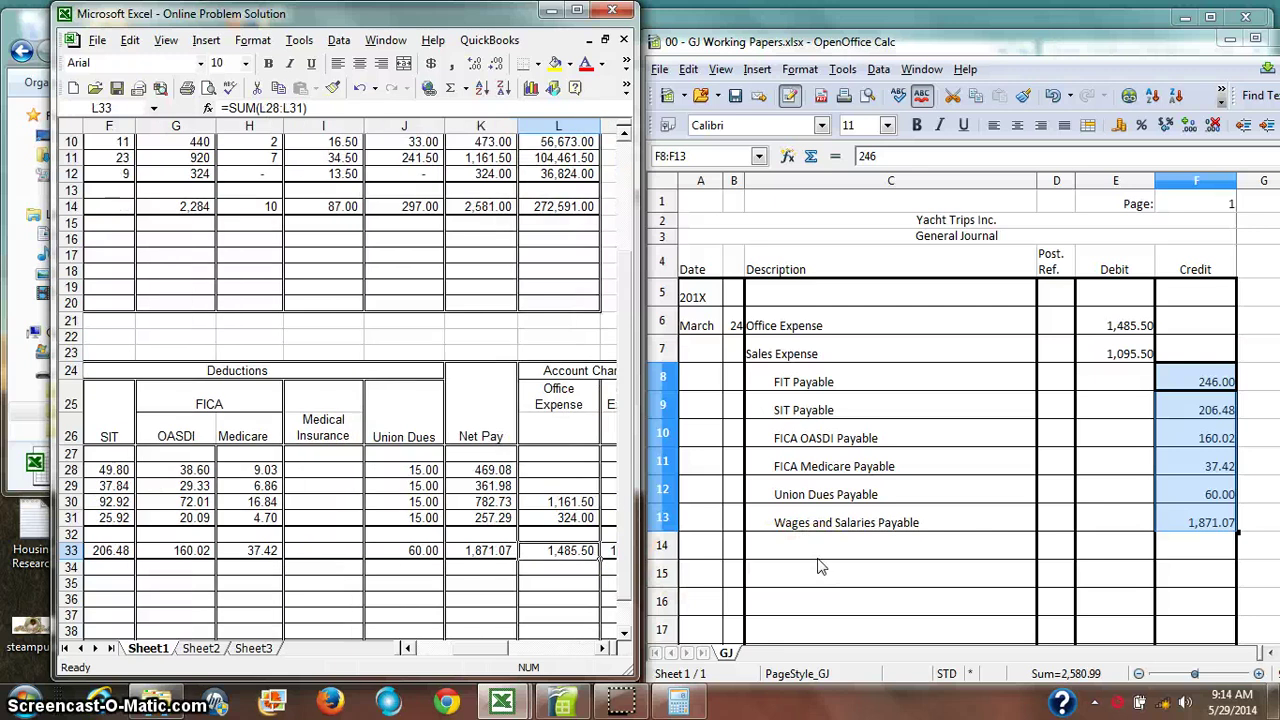
pyautogui.press('Right')
pyautogui.press('Left')
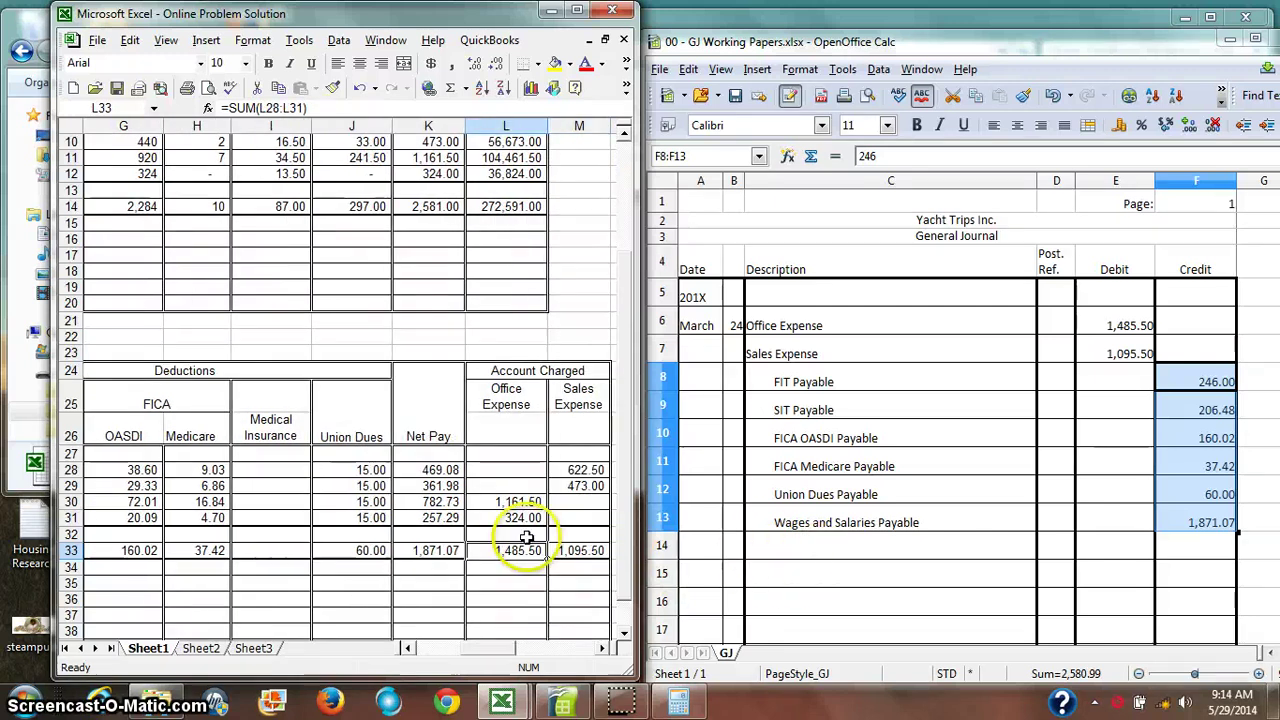
# Step: Compare the Excel Net Pay and Office Expense totals with the sum of the journal's debits in Calc
pyautogui.moveTo(528, 545); pyautogui.dragTo(468, 538)
pyautogui.click(1128, 326)
pyautogui.moveTo(1128, 326); pyautogui.dragTo(1130, 356)
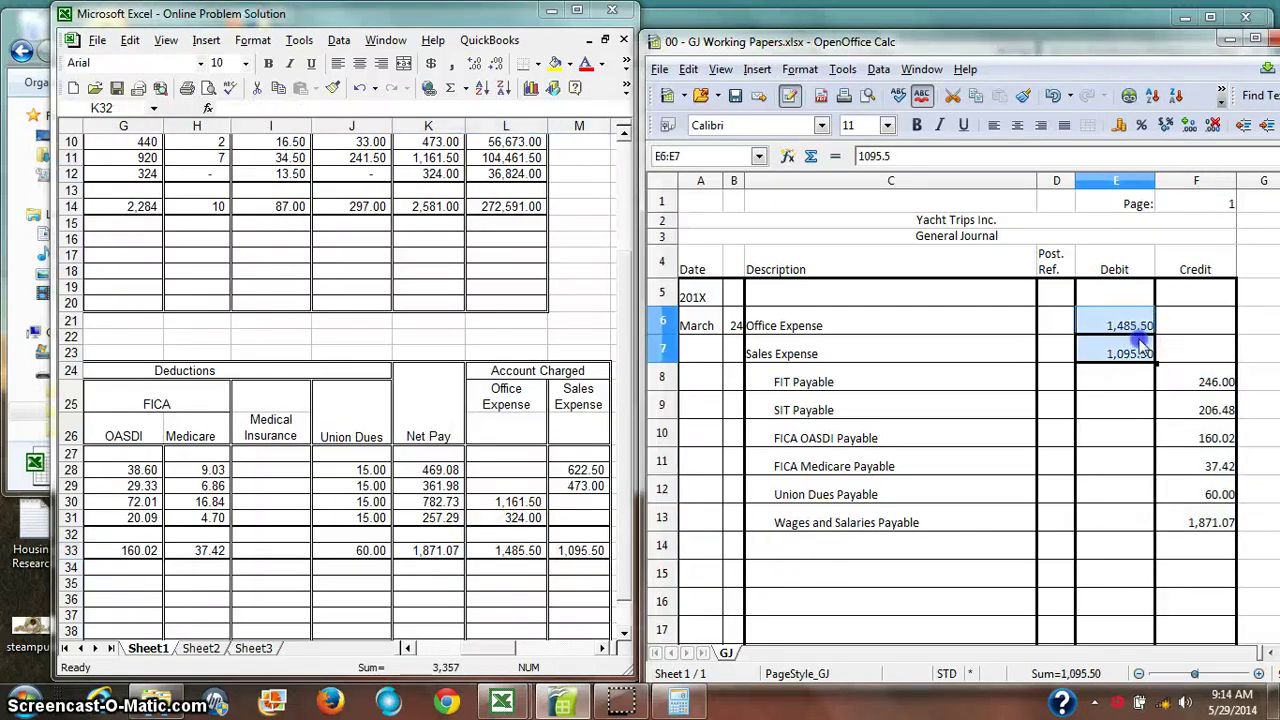
pyautogui.click(463, 529)
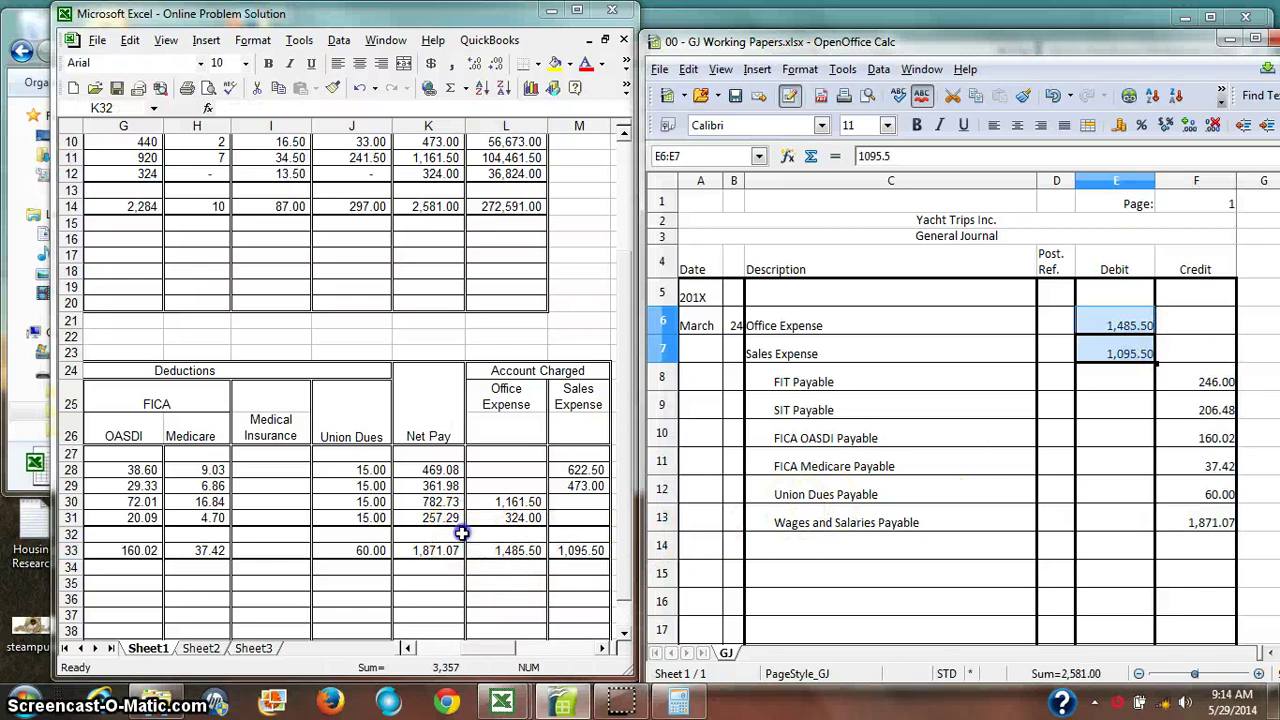
# Step: Format the Net Pay amounts K28:K33 to three decimals, revealing values like 469.079
pyautogui.click(463, 471)
pyautogui.click(432, 546)
pyautogui.moveTo(436, 469); pyautogui.dragTo(450, 550)
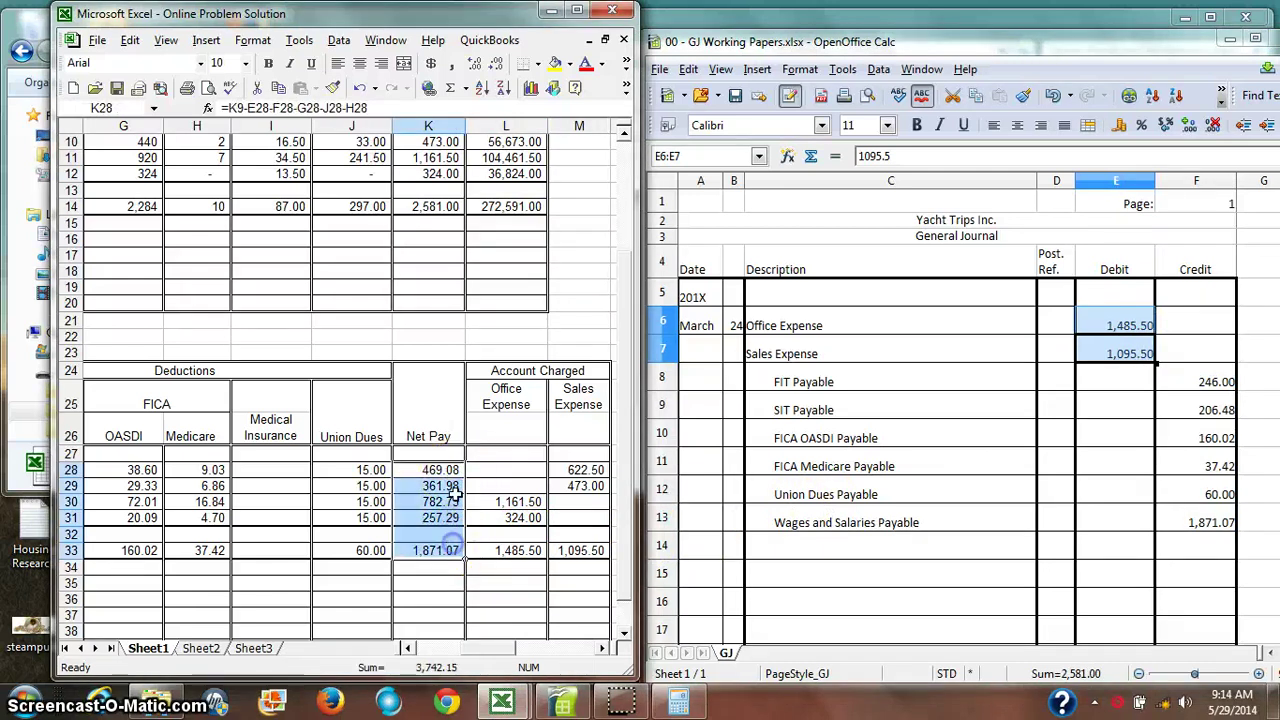
pyautogui.click(496, 64)
pyautogui.doubleClick(474, 64)
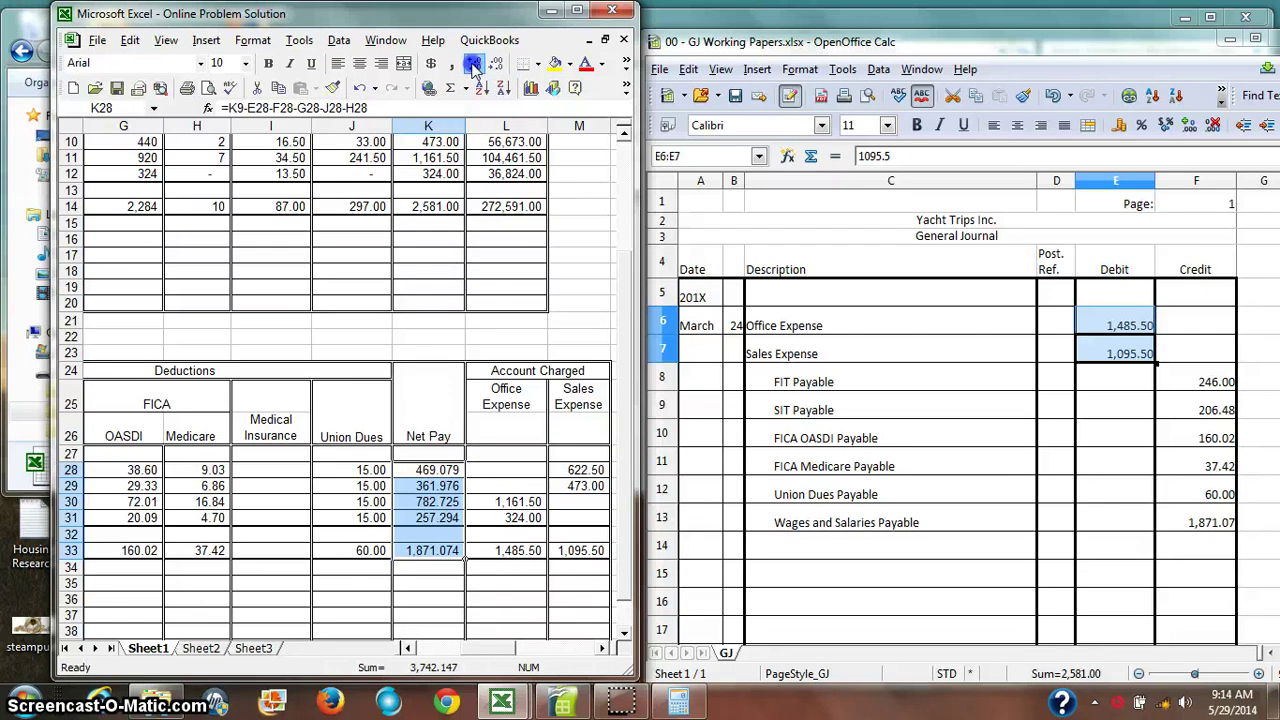
pyautogui.click(474, 64)
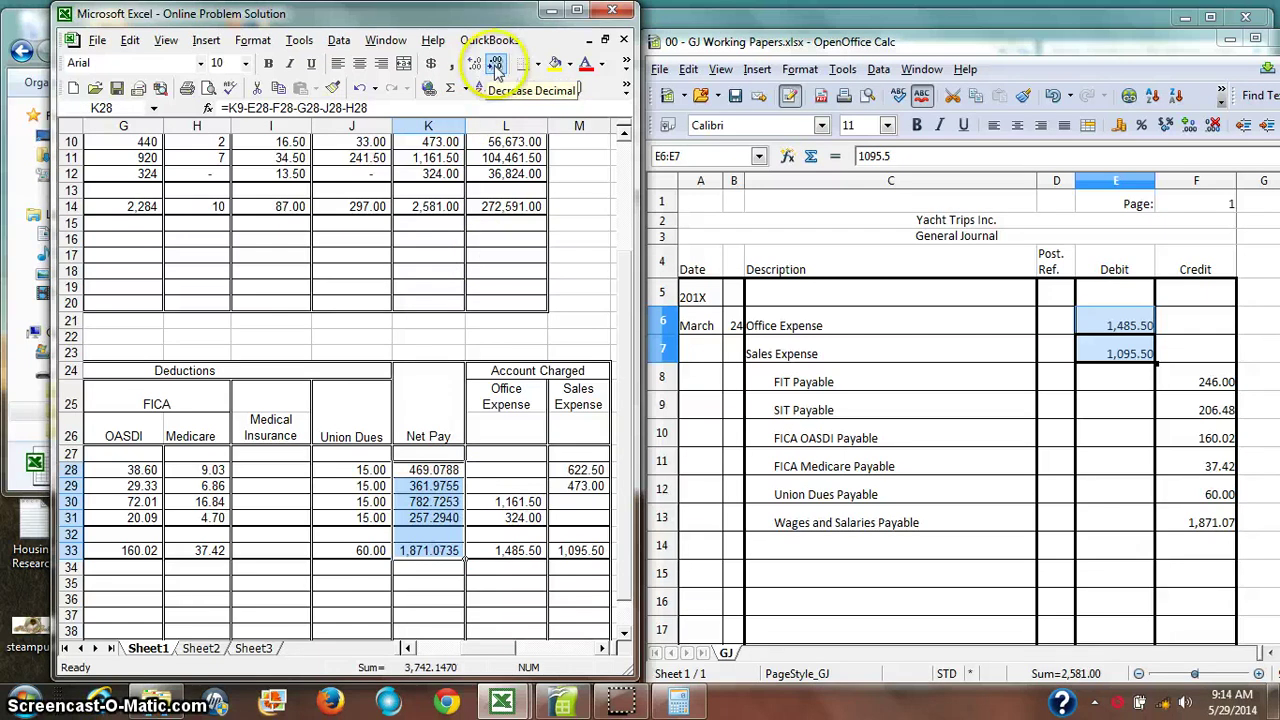
pyautogui.click(496, 64)
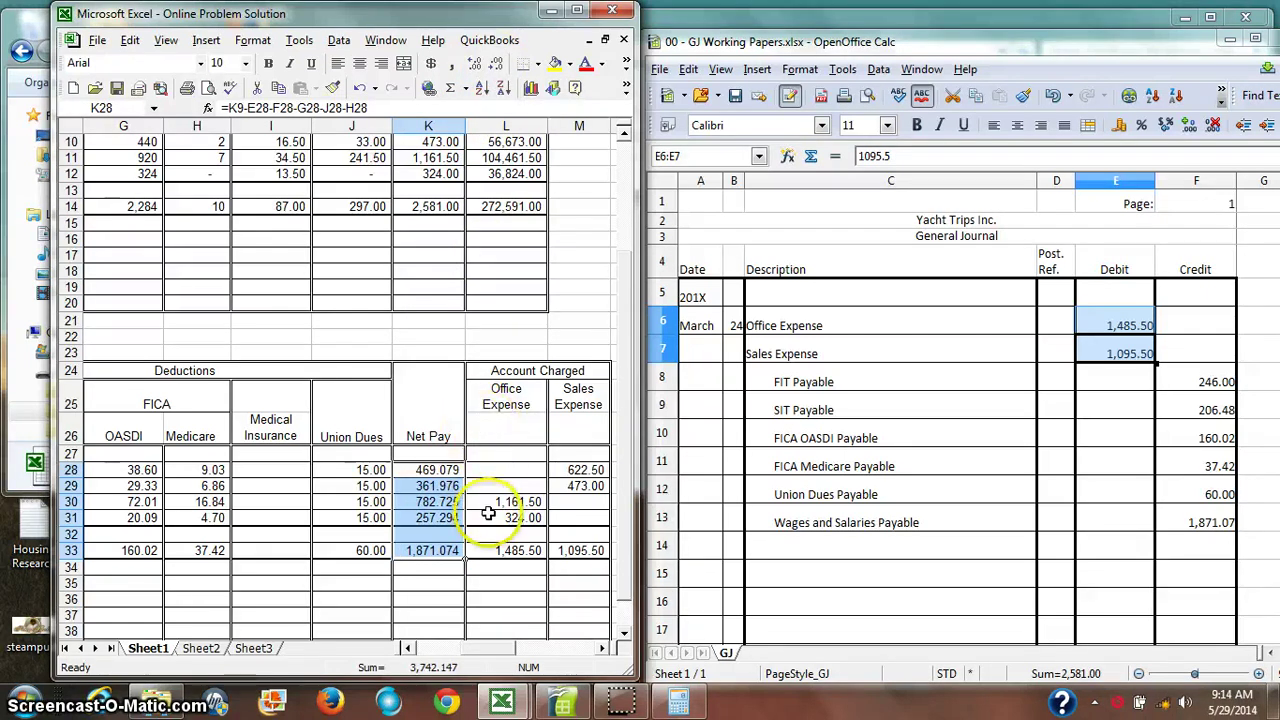
pyautogui.click(490, 583)
pyautogui.click(1195, 522)
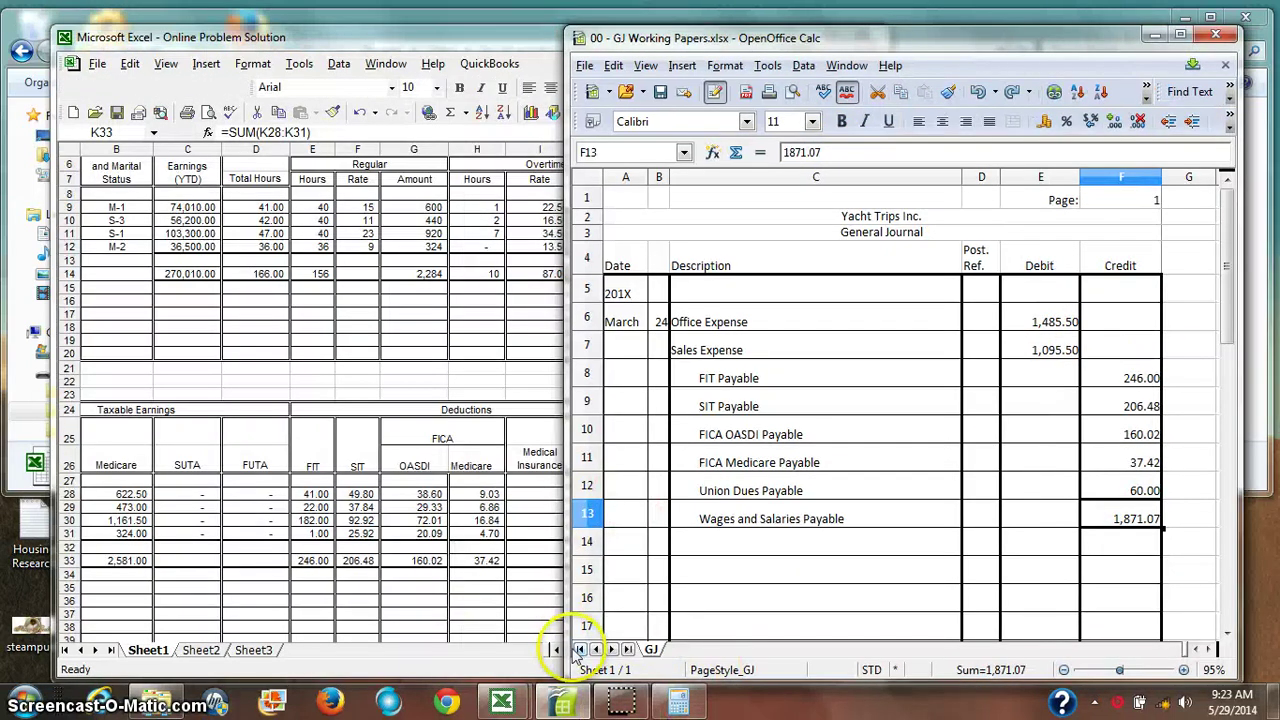
# Step: Select all the journal's credit amounts in Calc to check their sum
pyautogui.click(1010, 548)
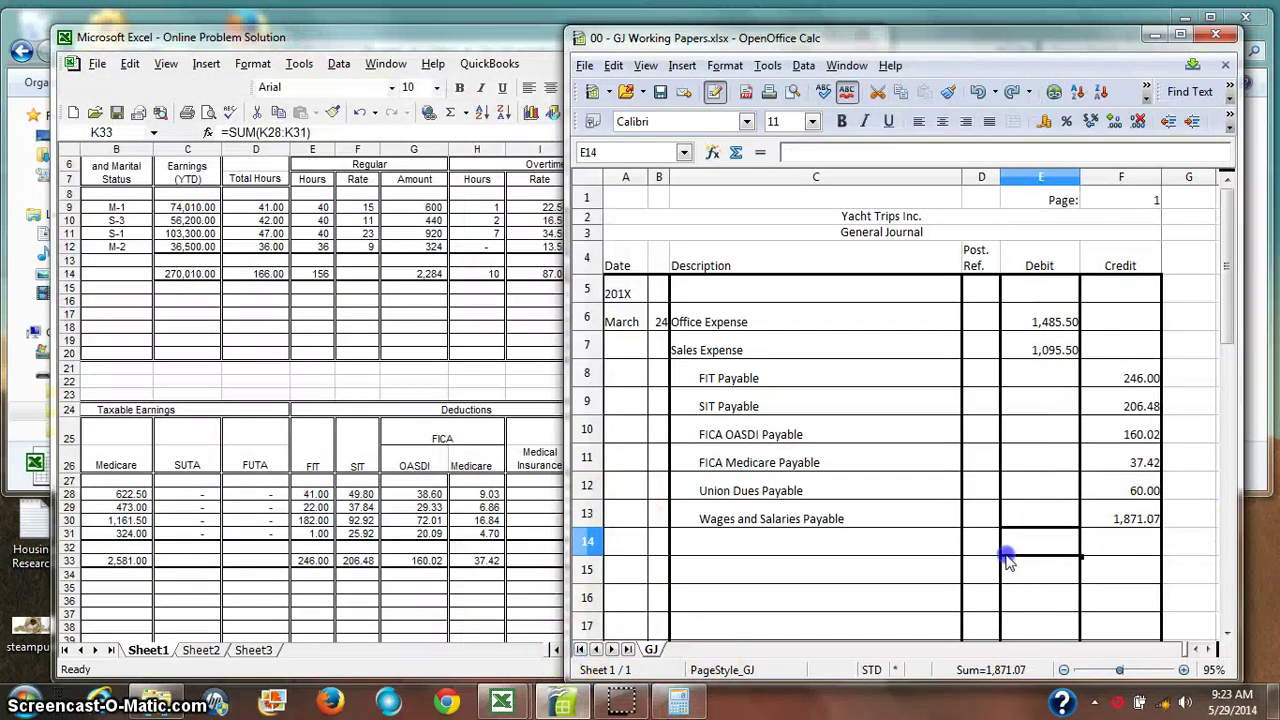
pyautogui.moveTo(643, 40); pyautogui.dragTo(626, 17)
pyautogui.click(1090, 355)
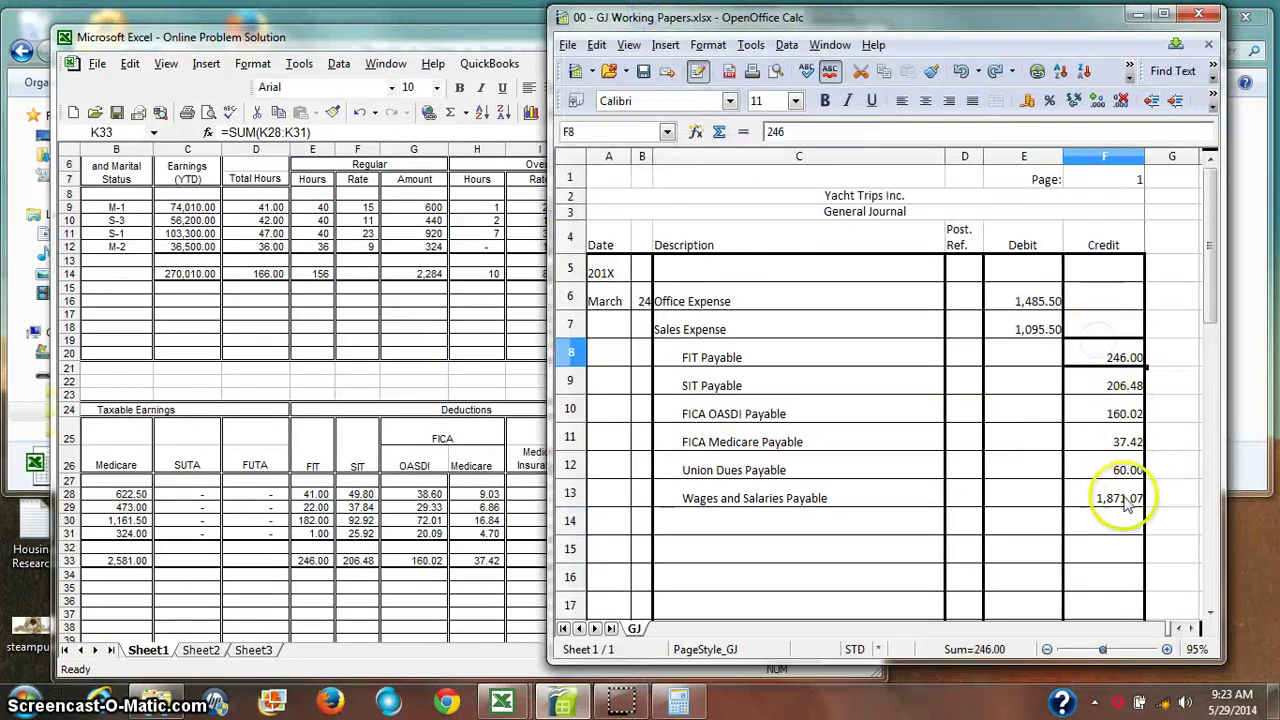
pyautogui.moveTo(1109, 497); pyautogui.dragTo(1113, 365)
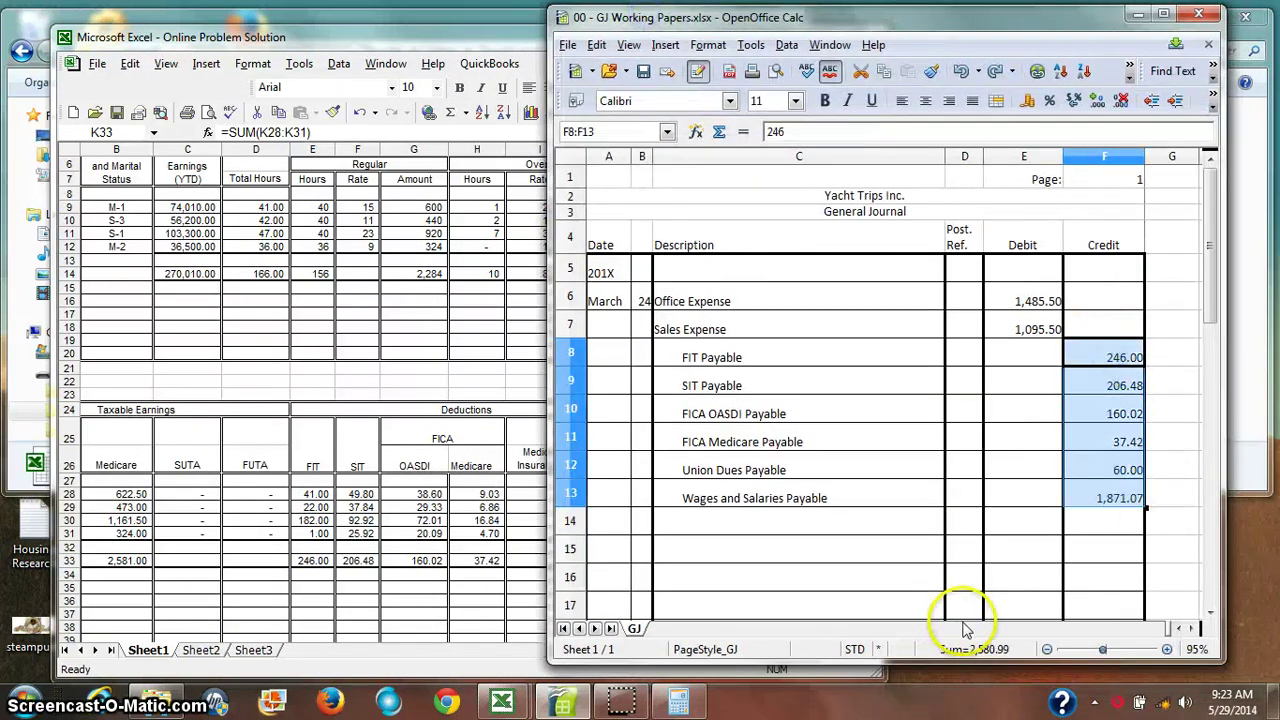
# Step: Change the Wages and Salaries Payable credit in F13 from 1871.07 to 1871.08
pyautogui.click(1090, 507)
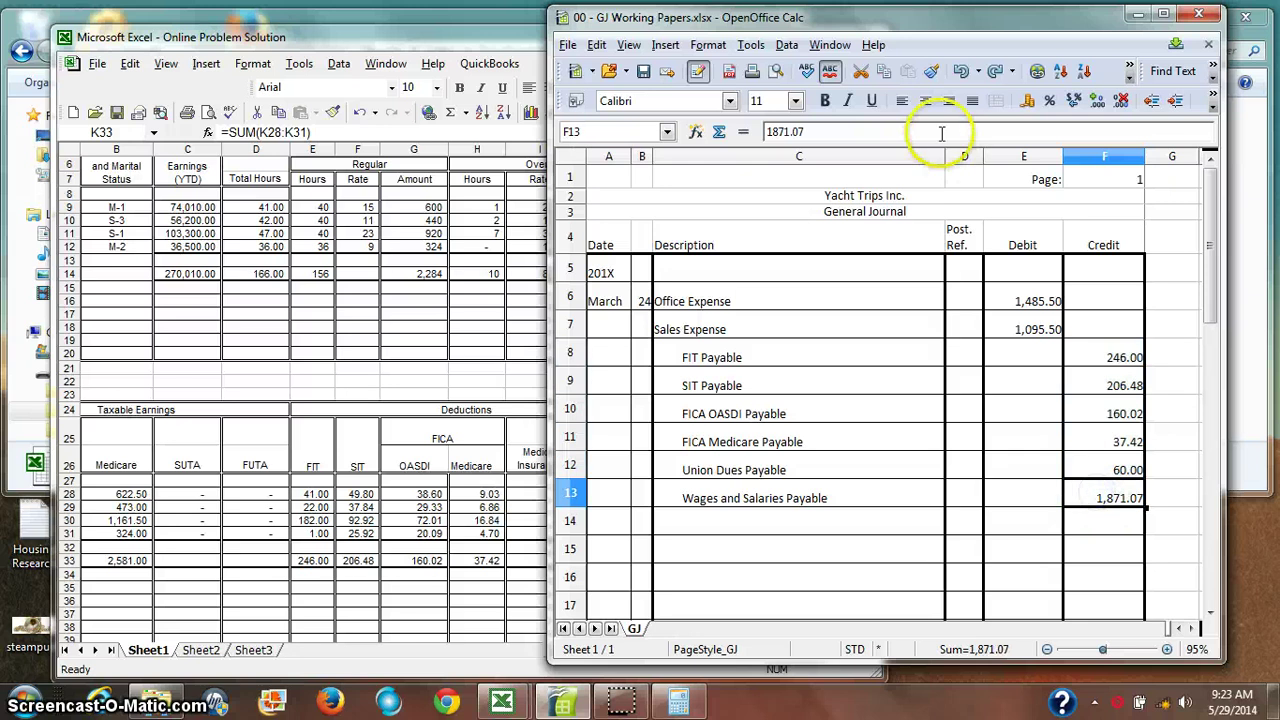
pyautogui.click(880, 131)
pyautogui.press('BackSpace')
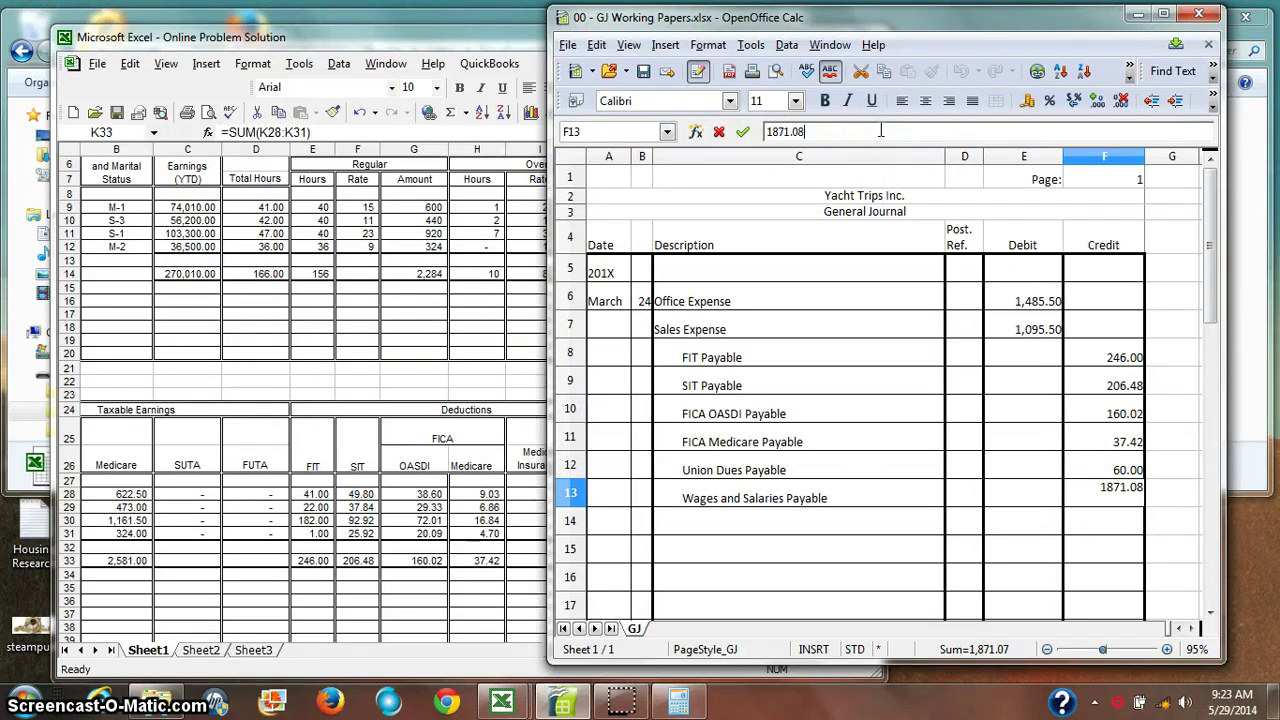
pyautogui.write('8')
pyautogui.press('Return')
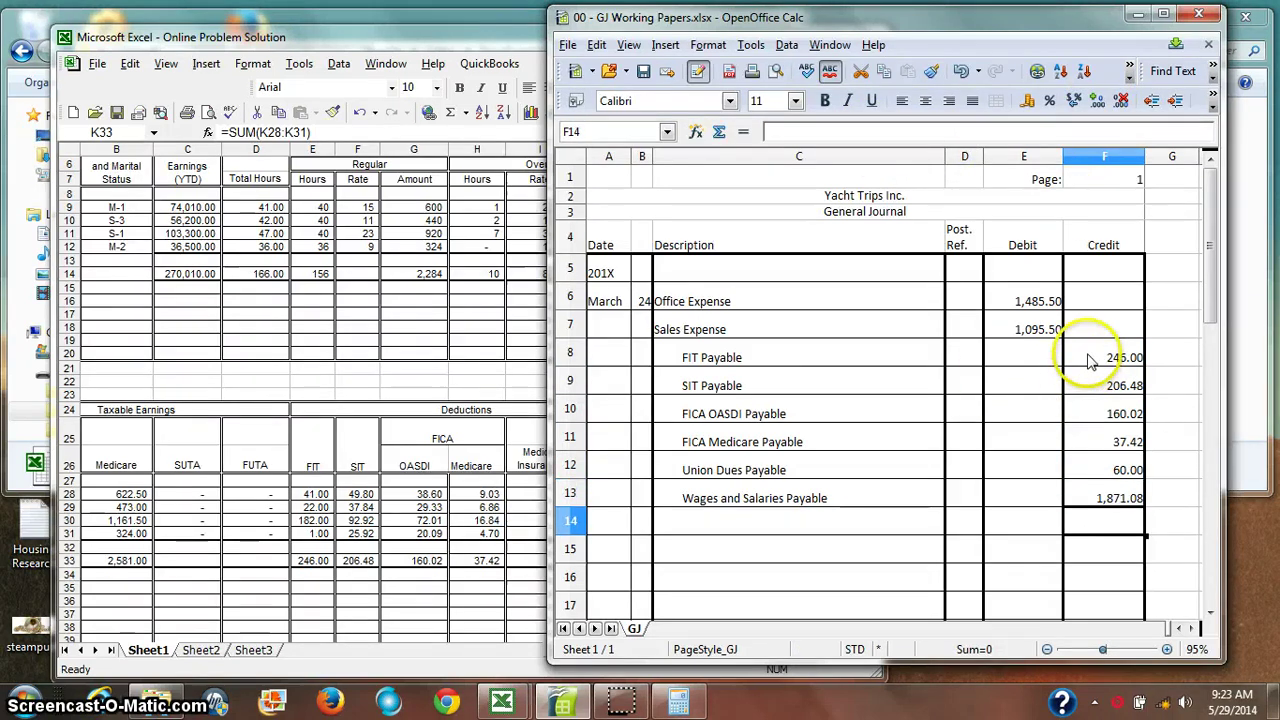
pyautogui.moveTo(1090, 360); pyautogui.dragTo(1100, 494)
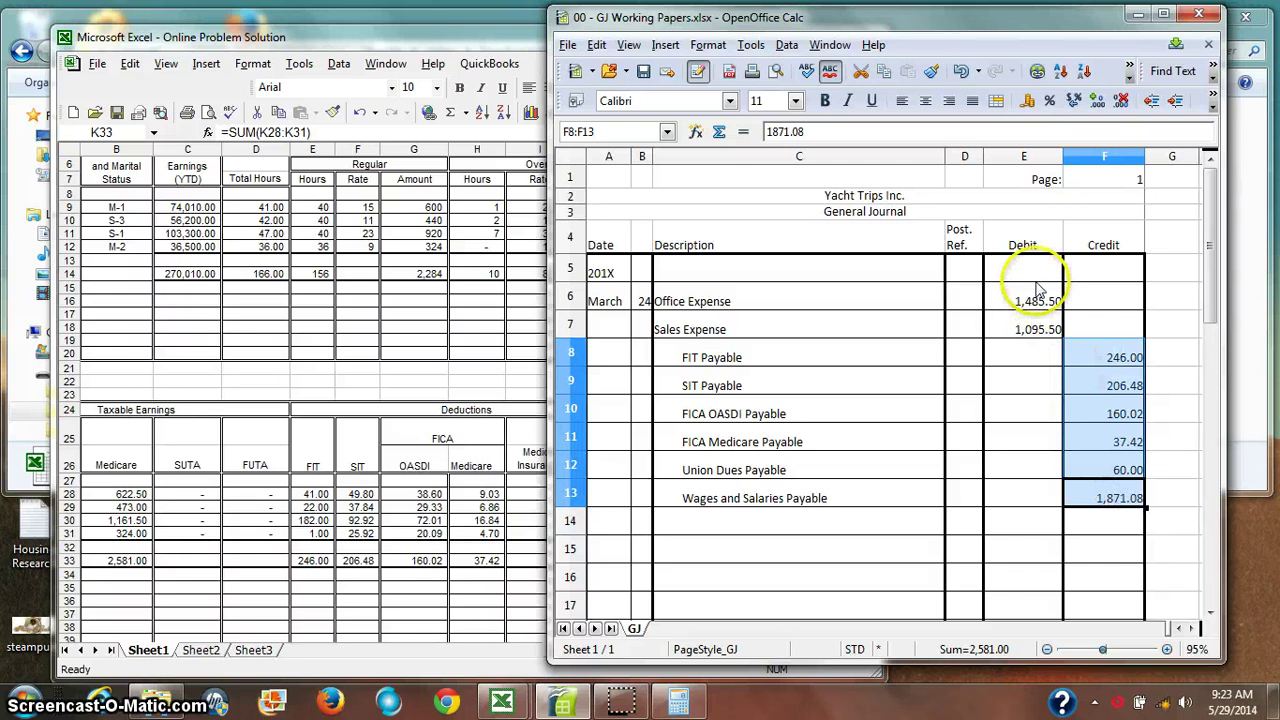
pyautogui.moveTo(1038, 292); pyautogui.dragTo(1040, 325)
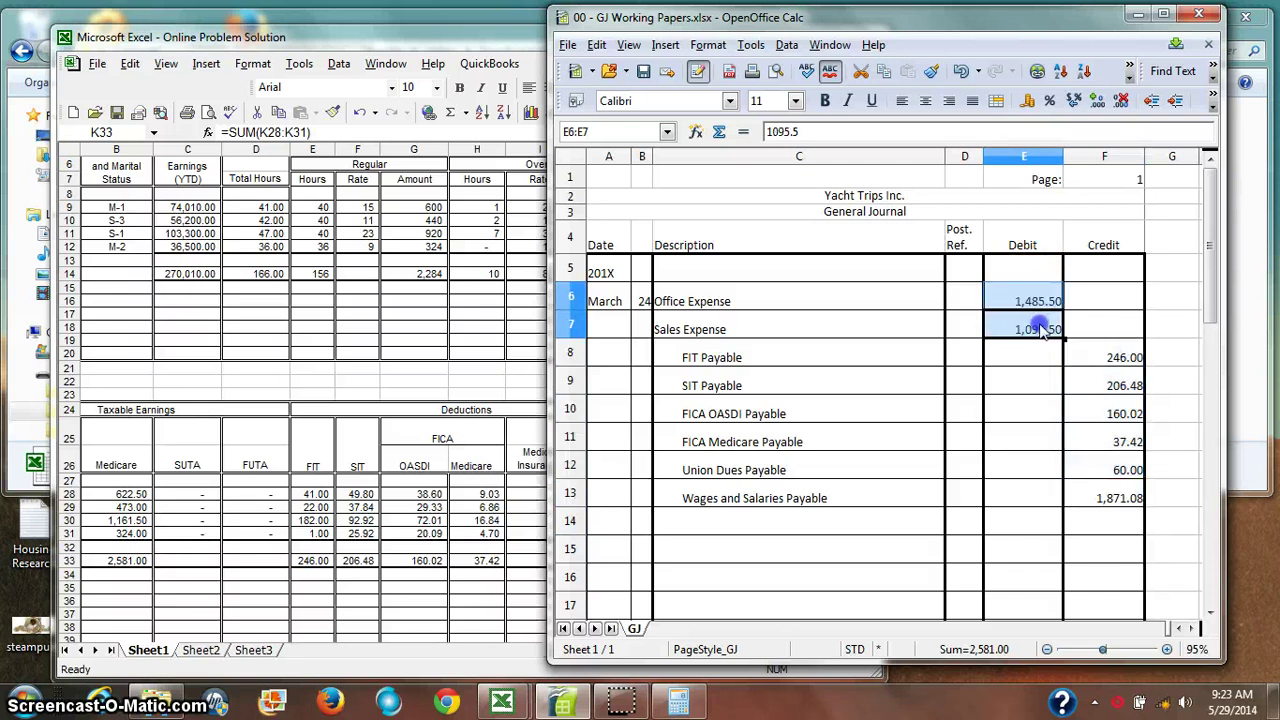
pyautogui.click(785, 345)
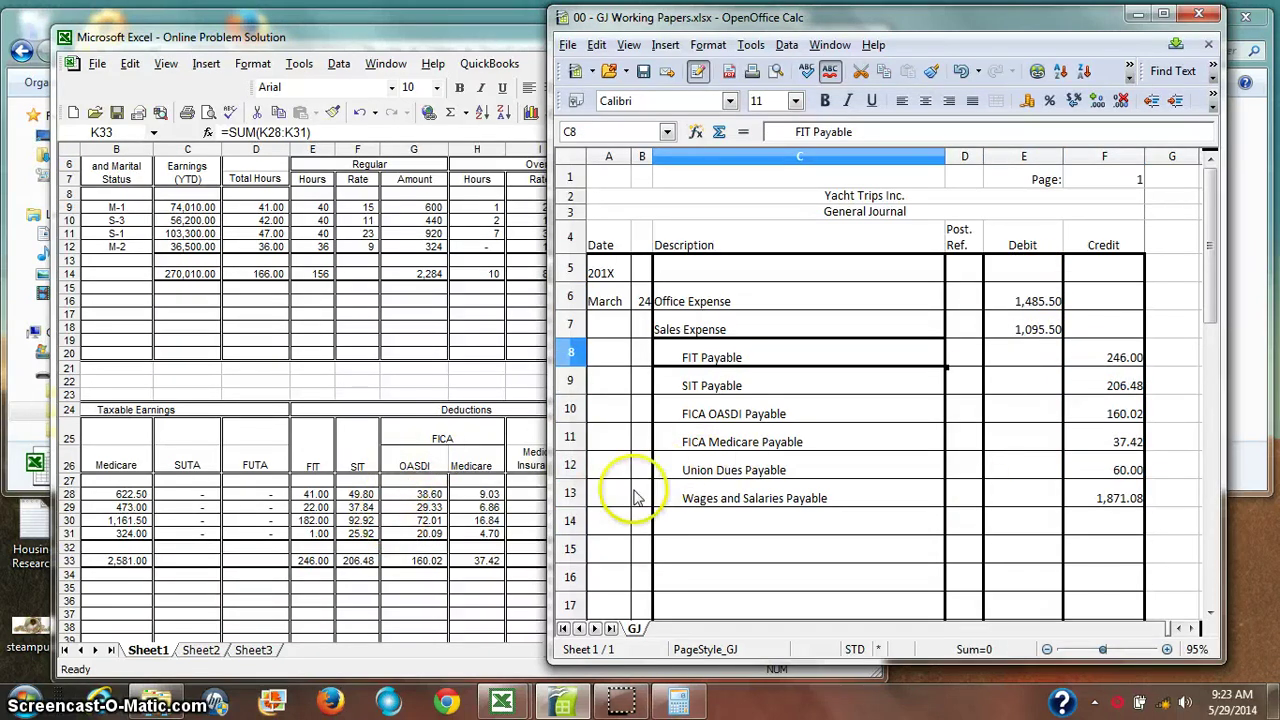
pyautogui.click(471, 430)
pyautogui.click(1025, 329)
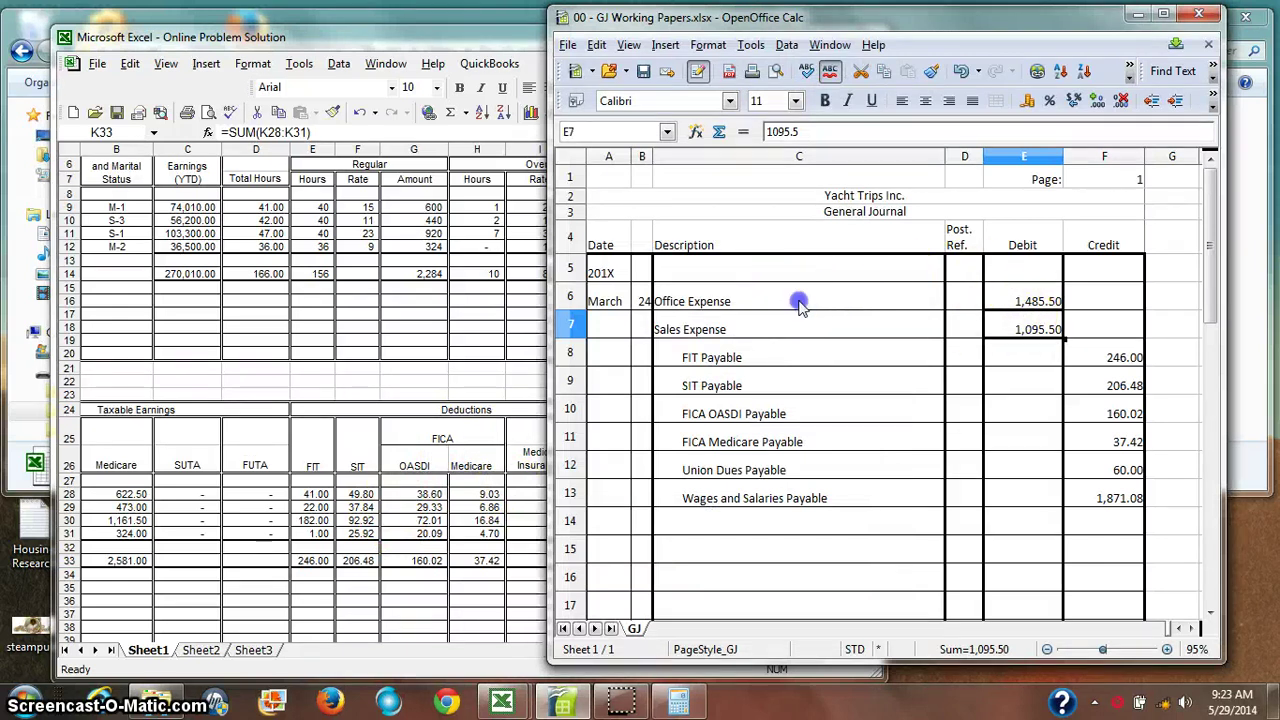
pyautogui.moveTo(806, 300); pyautogui.dragTo(1012, 328)
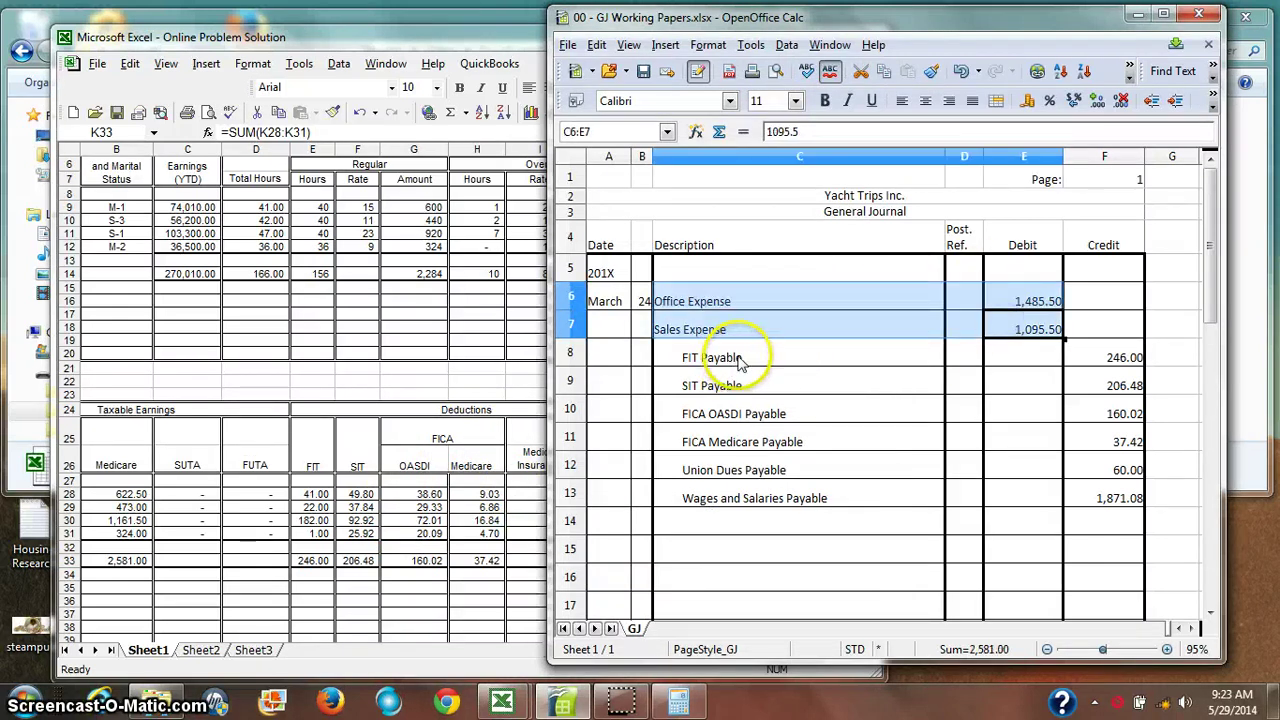
pyautogui.moveTo(745, 362); pyautogui.dragTo(1108, 495)
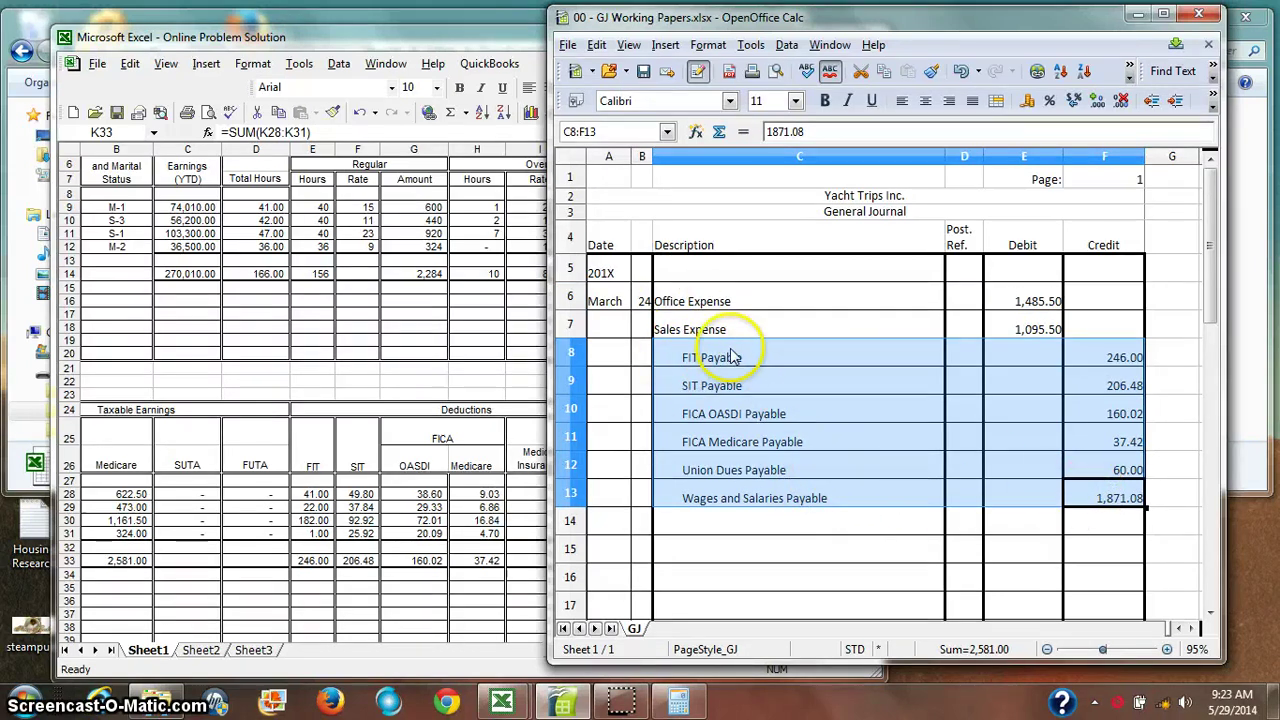
pyautogui.click(838, 470)
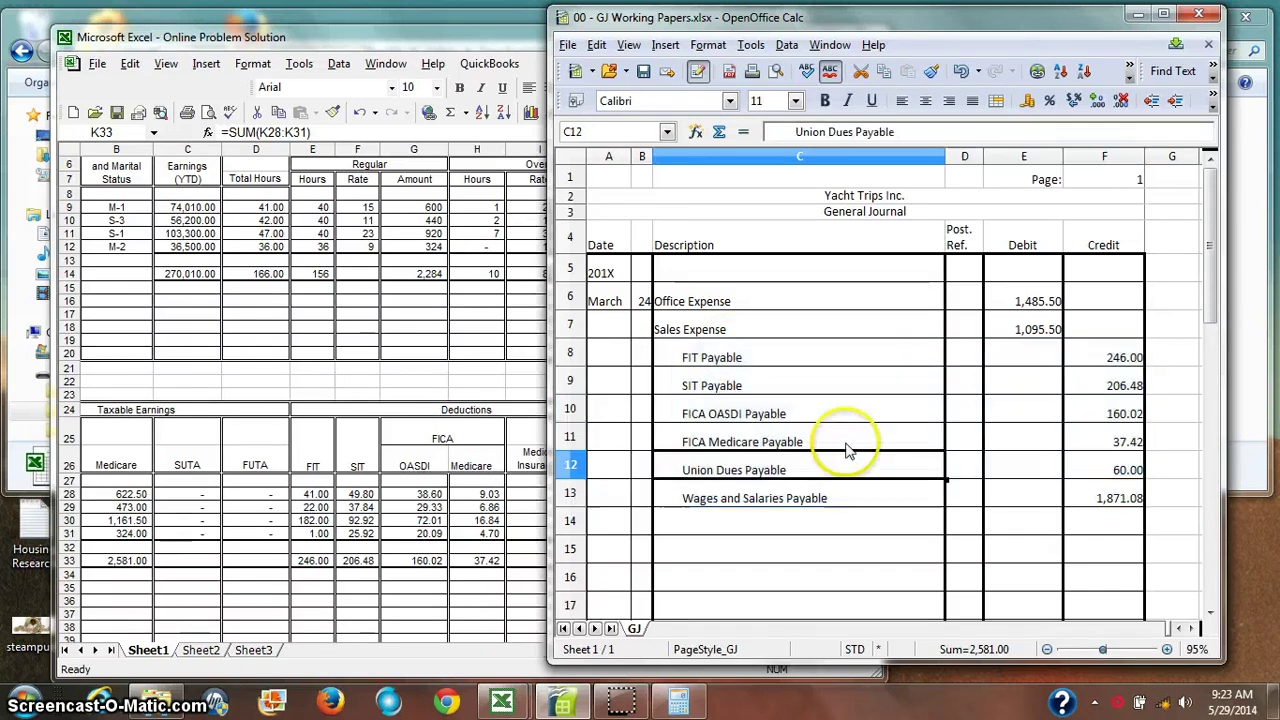
pyautogui.click(938, 280)
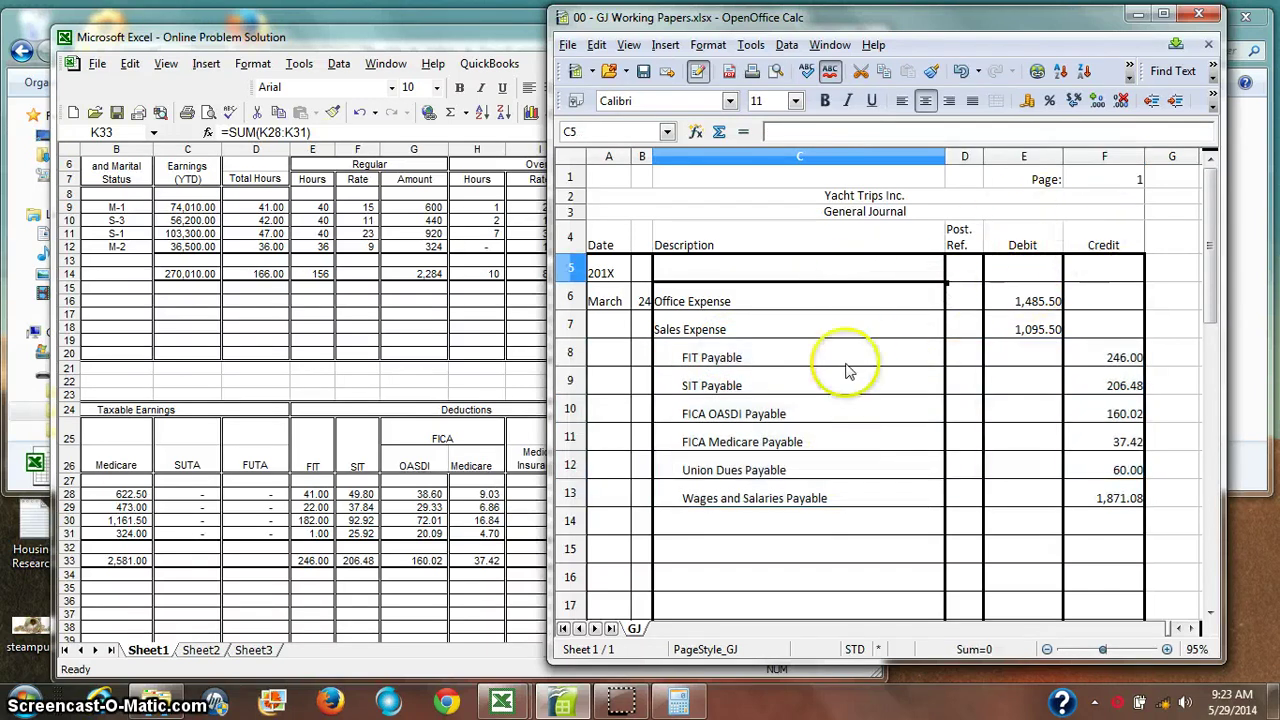